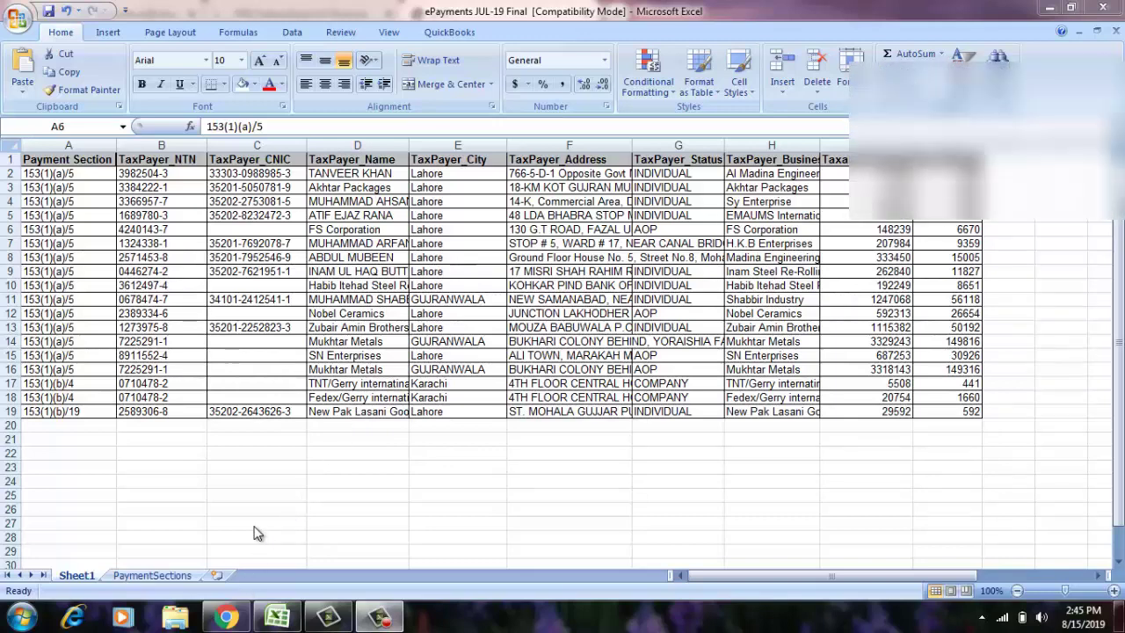
# Switch to Chrome and open the Withholding Tax Rates PDF from the FBR website's Income Tax section, dismissing the Adobe Acrobat pop-up
pyautogui.click(224, 615)
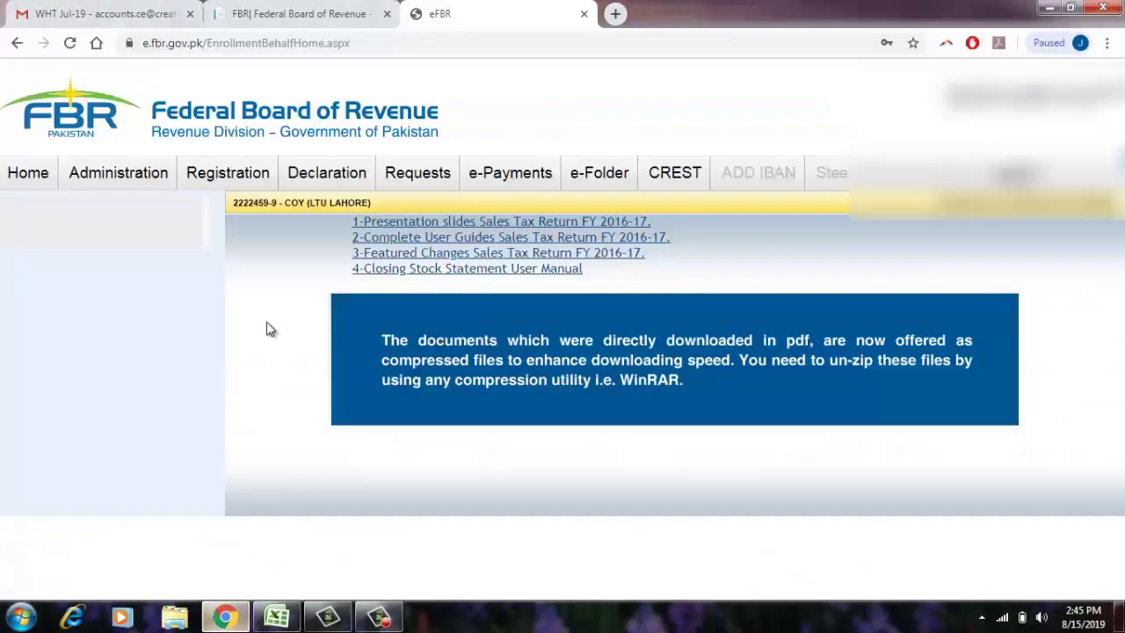
pyautogui.click(298, 8)
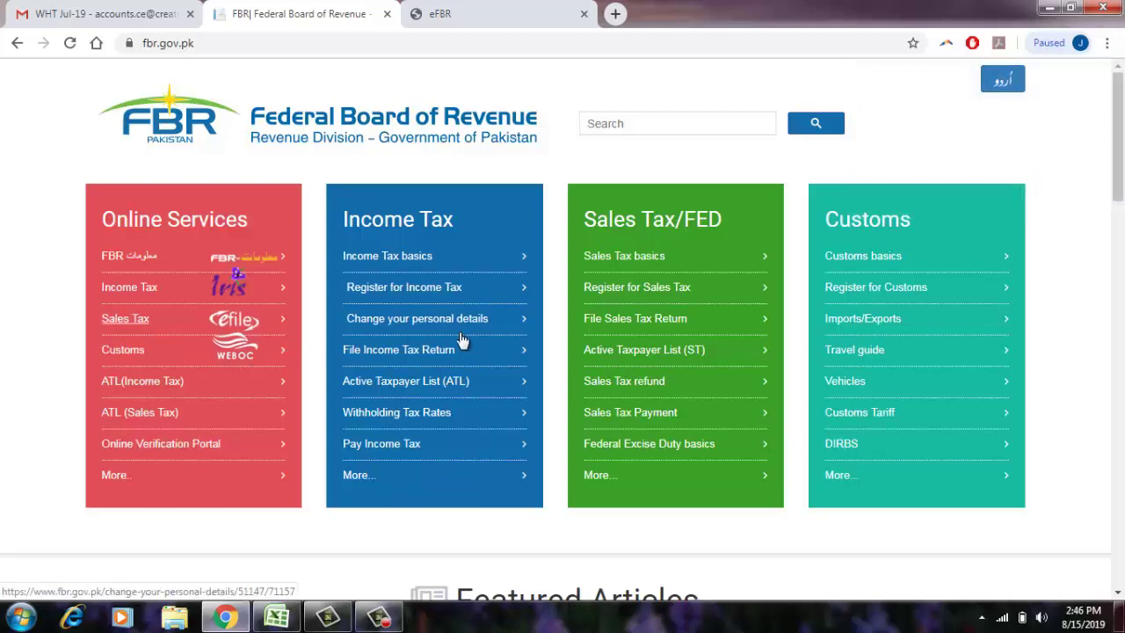
pyautogui.click(425, 420)
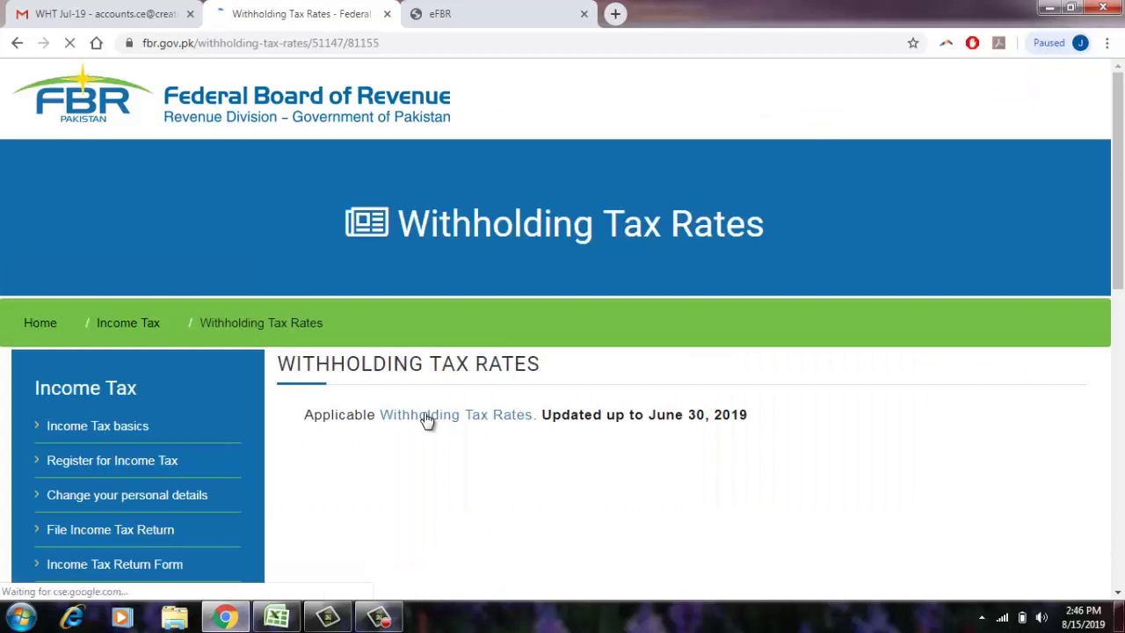
pyautogui.click(470, 422)
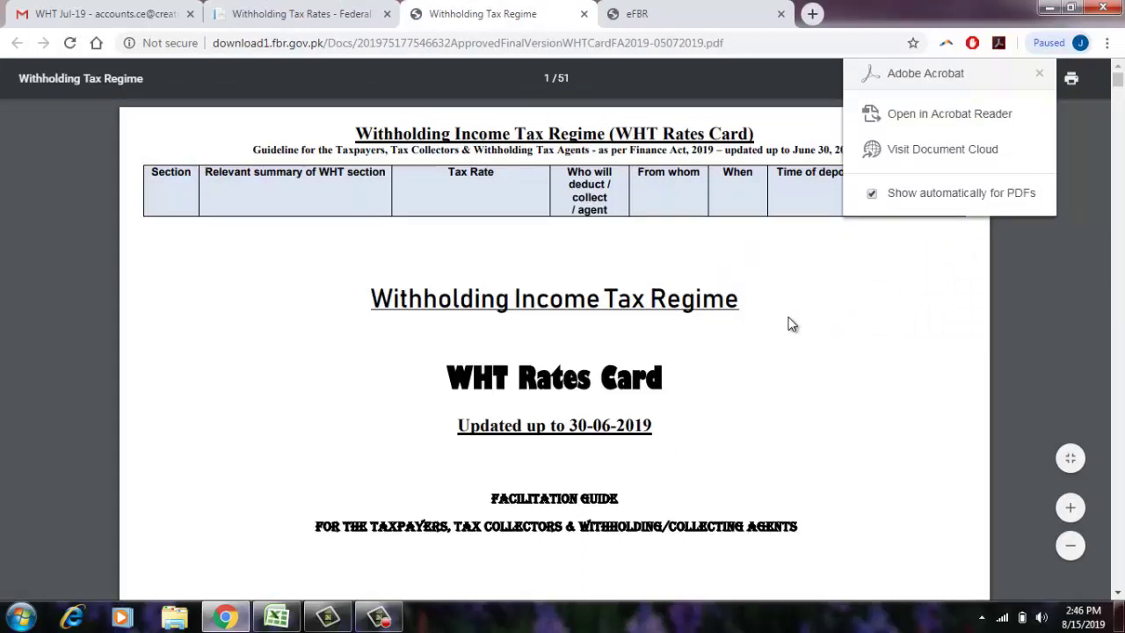
pyautogui.click(1040, 75)
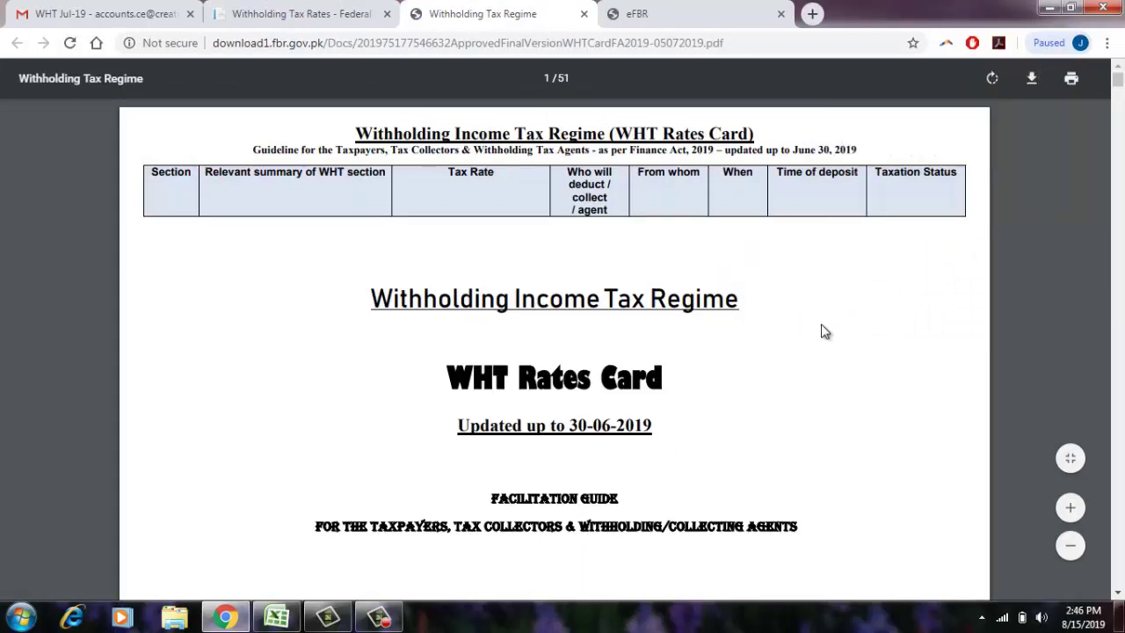
# Examine the section 148 import tax rates in the WHT Rates Card, from importers of goods through to mobile phones
pyautogui.scroll(-3, 824, 331)
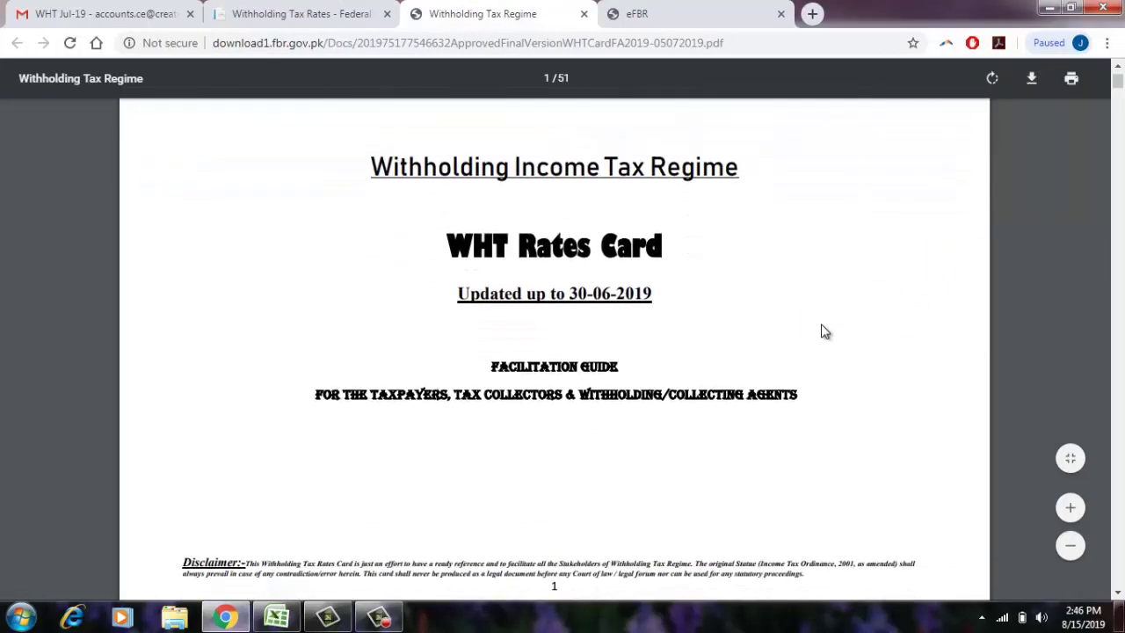
pyautogui.scroll(-10, 825, 331)
pyautogui.scroll(3, 824, 331)
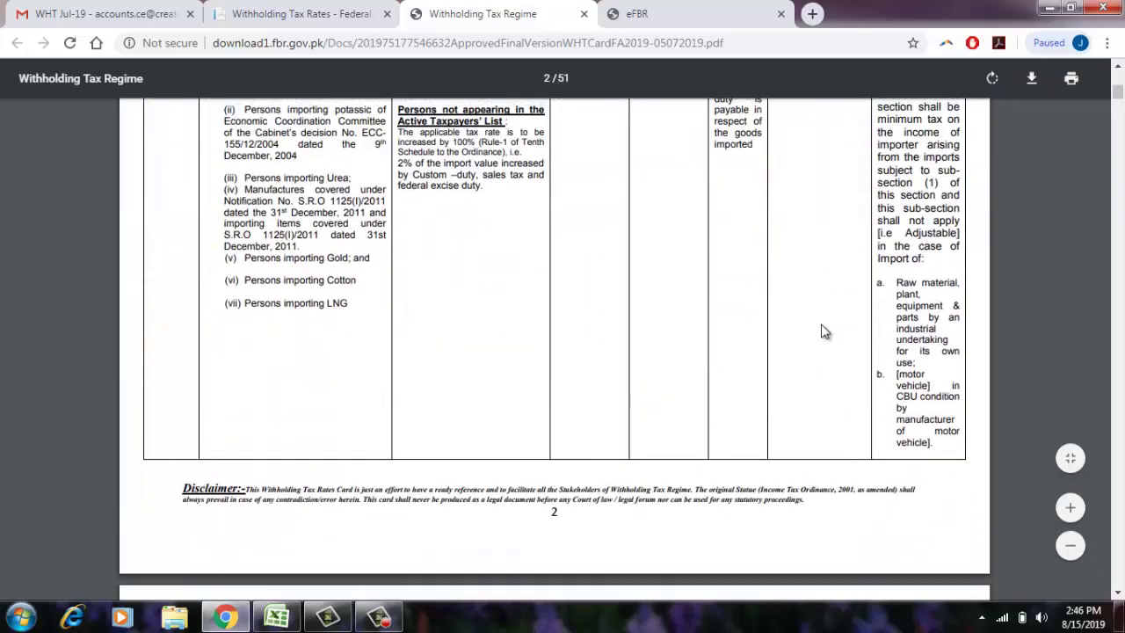
pyautogui.scroll(3, 824, 331)
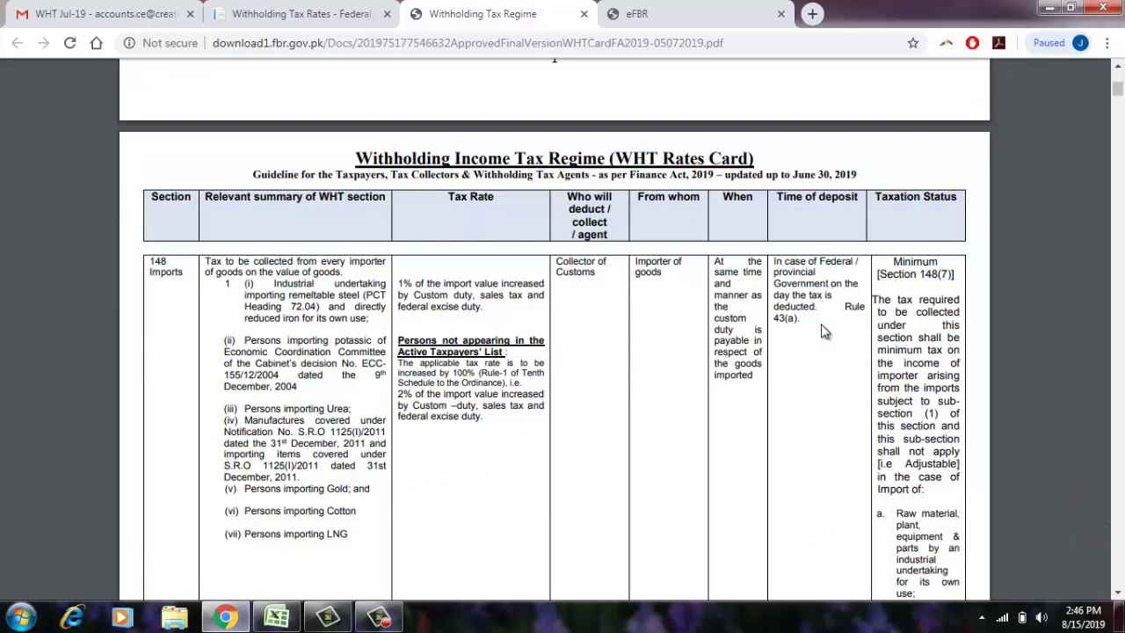
pyautogui.scroll(-1, 824, 332)
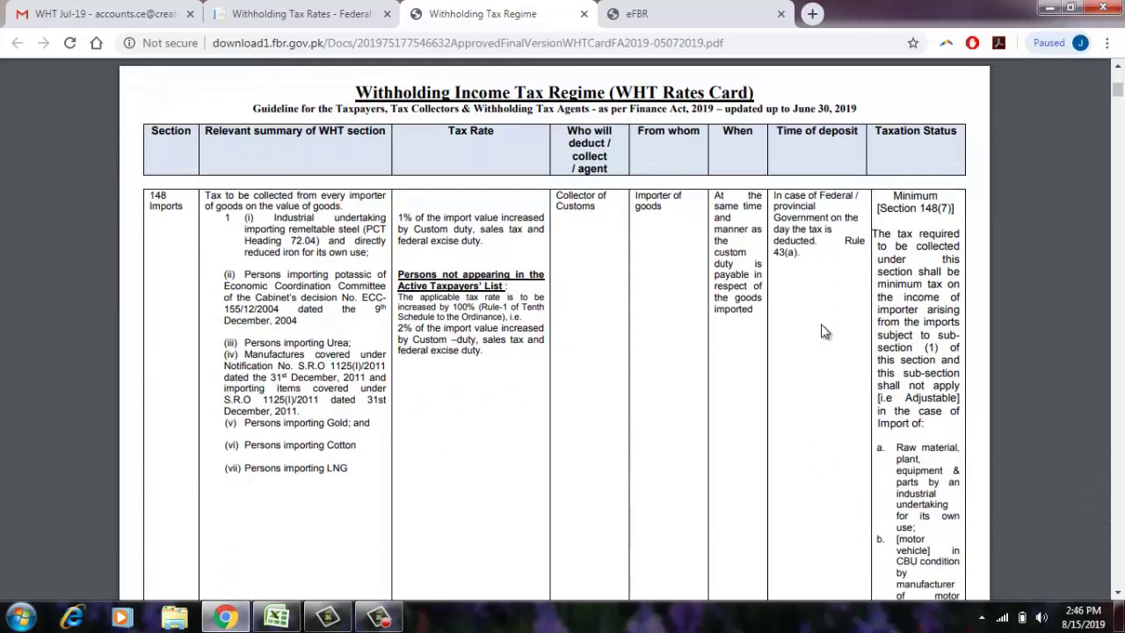
pyautogui.scroll(-15, 824, 331)
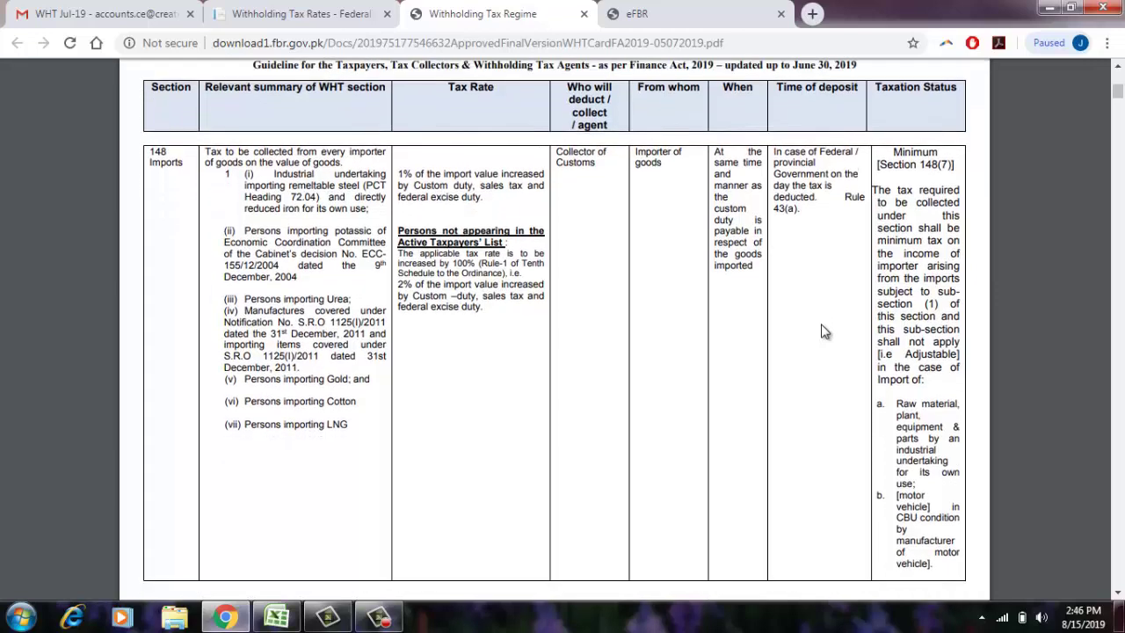
pyautogui.scroll(-8, 824, 331)
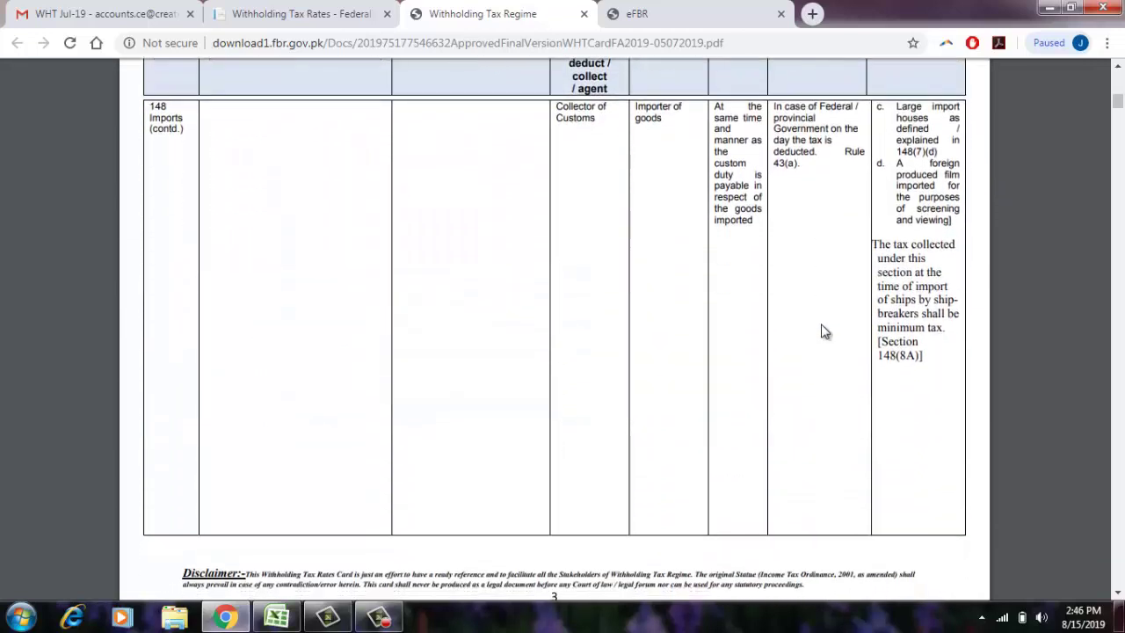
pyautogui.scroll(-15, 823, 331)
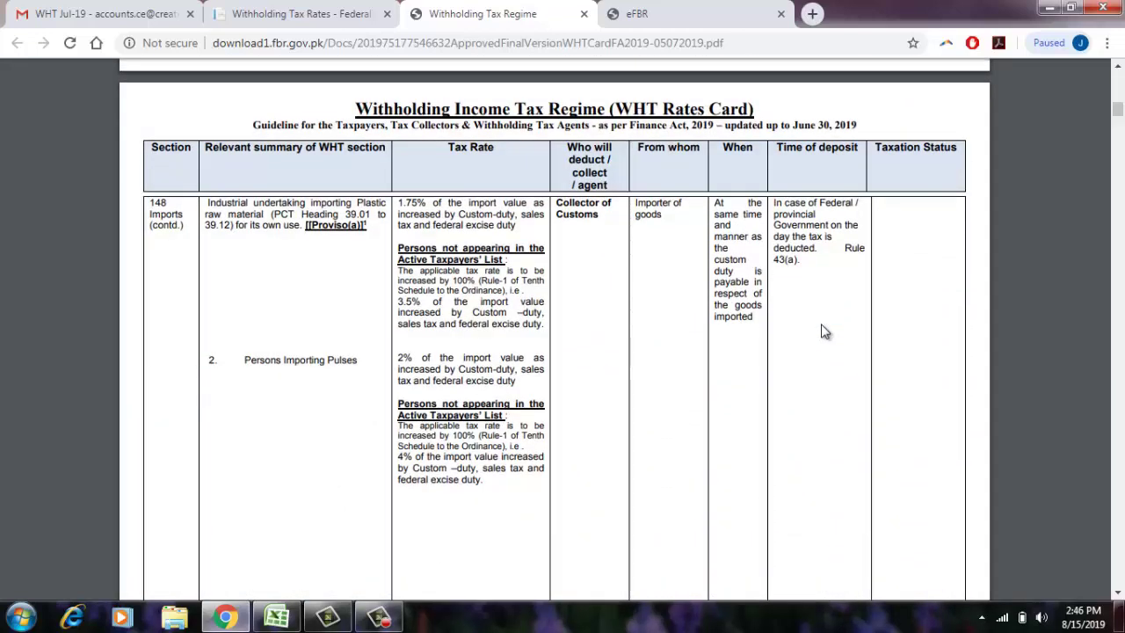
pyautogui.scroll(-10, 824, 332)
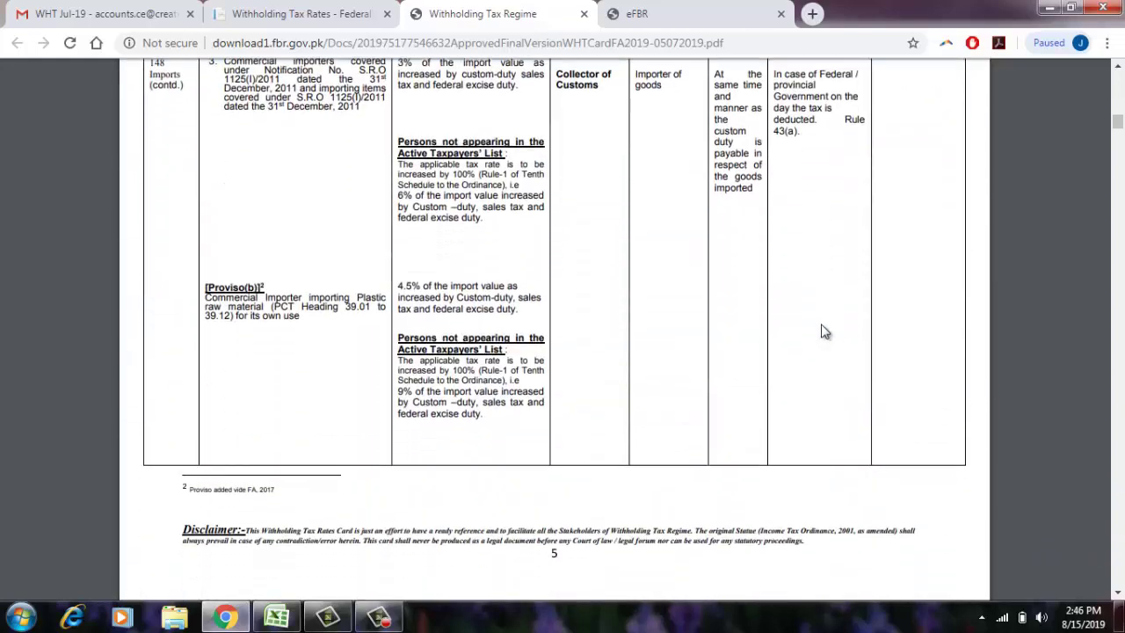
pyautogui.scroll(-10, 824, 332)
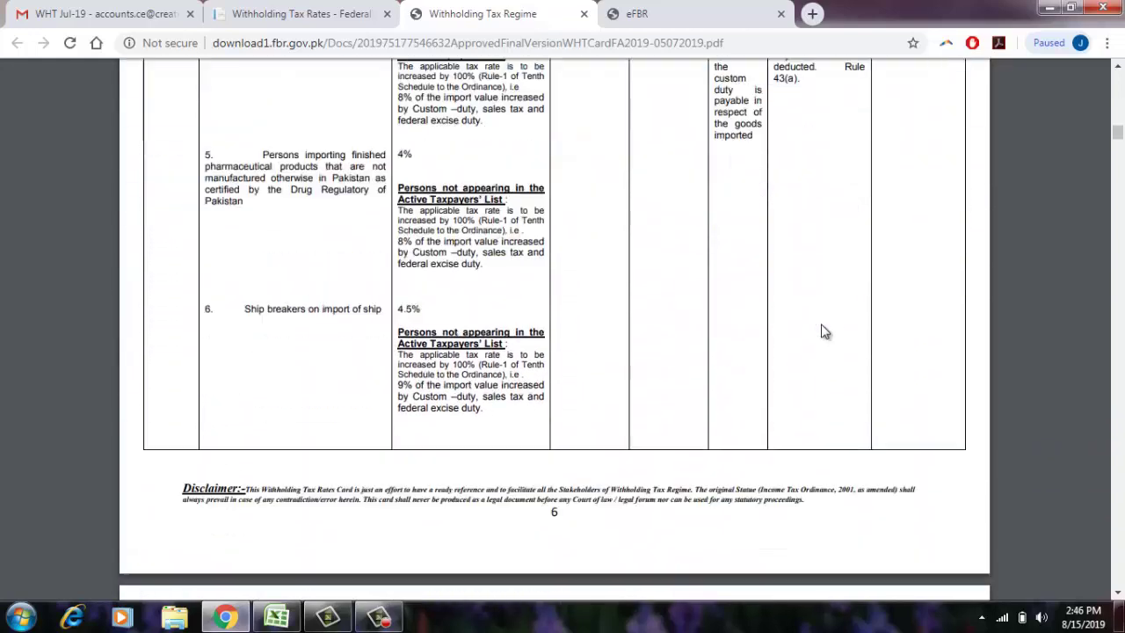
pyautogui.scroll(-10, 823, 331)
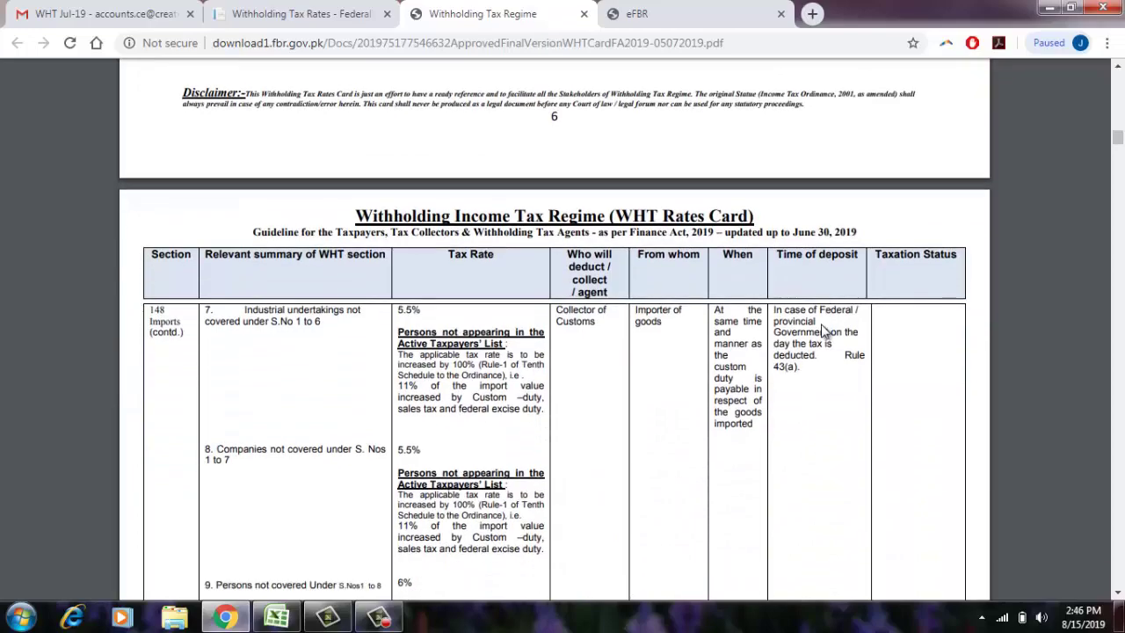
pyautogui.scroll(-10, 824, 330)
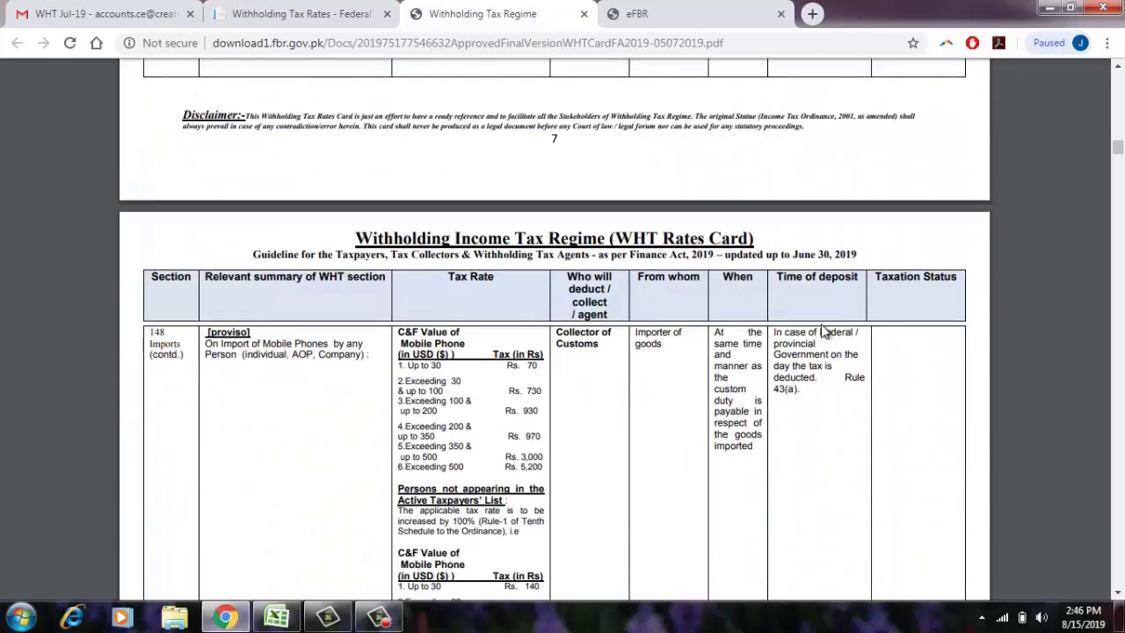
# Review the section 149 salary income slabs and their tax rates in the WHT Rates Card
pyautogui.scroll(-5, 824, 331)
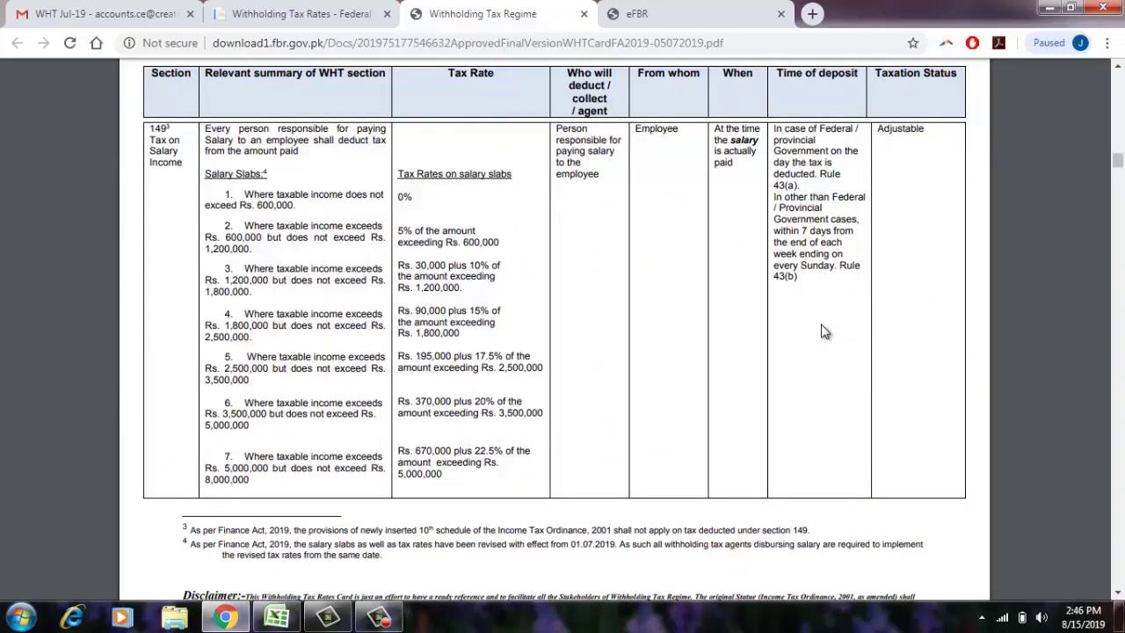
pyautogui.scroll(1, 823, 331)
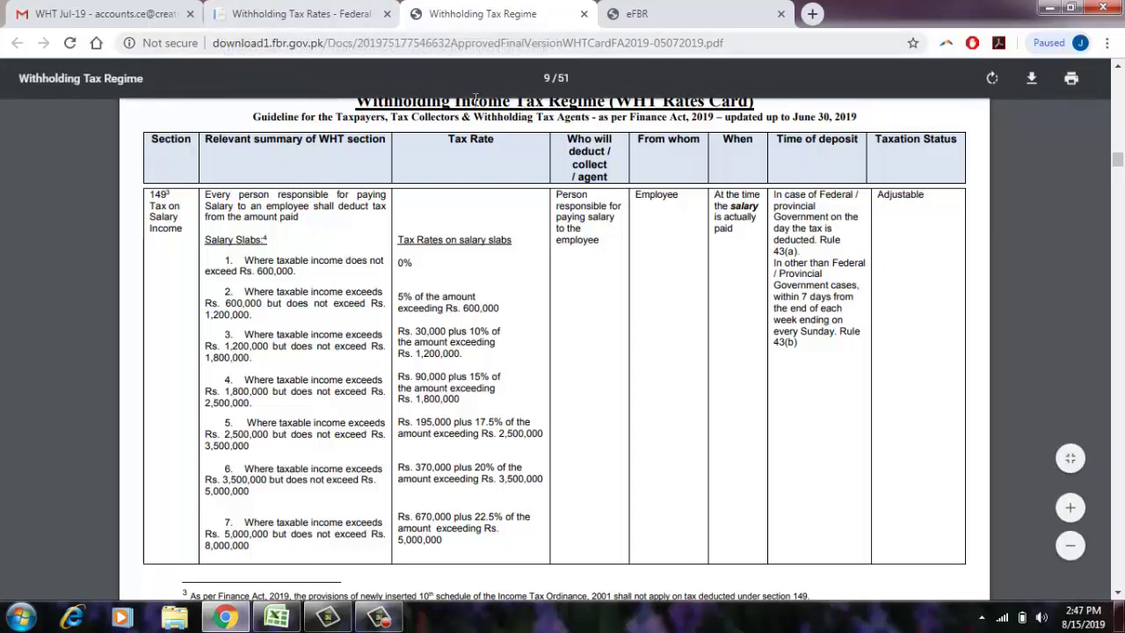
pyautogui.scroll(-5, 961, 315)
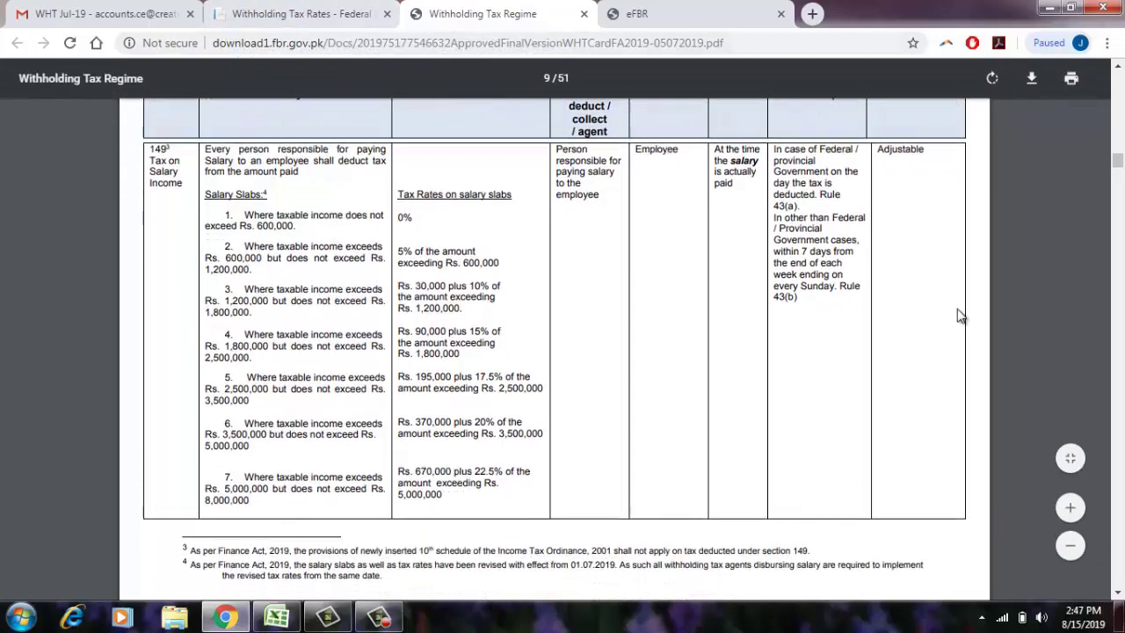
pyautogui.scroll(-10, 960, 315)
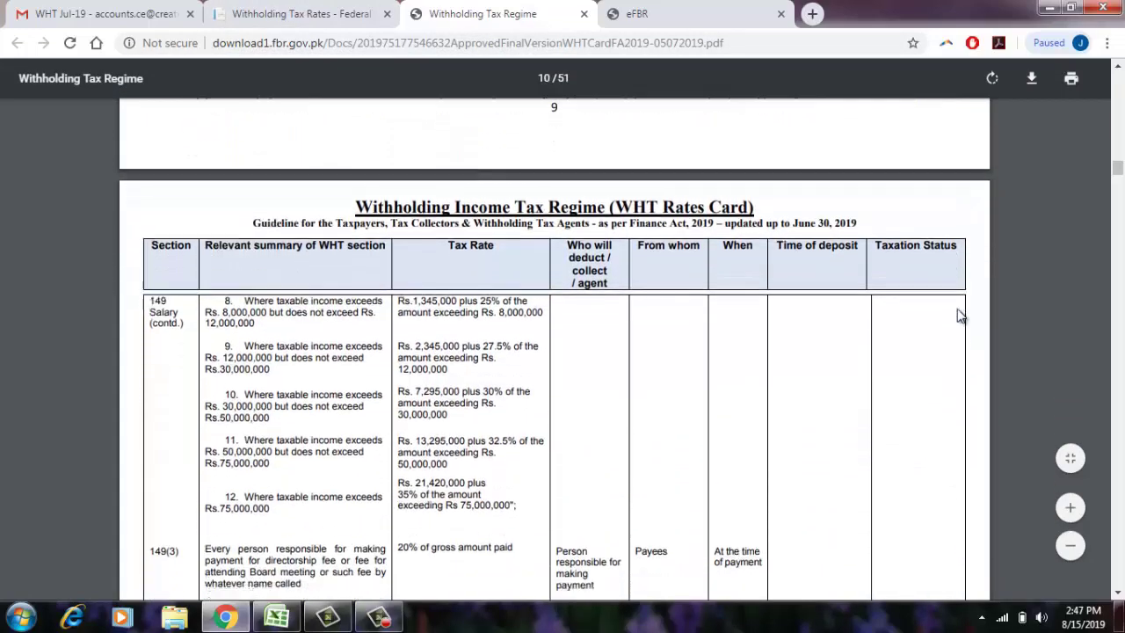
# Review sections 150 to 152A and find the section 153 rates for goods and services, dismissing the Windows color scheme prompt
pyautogui.scroll(-1, 960, 315)
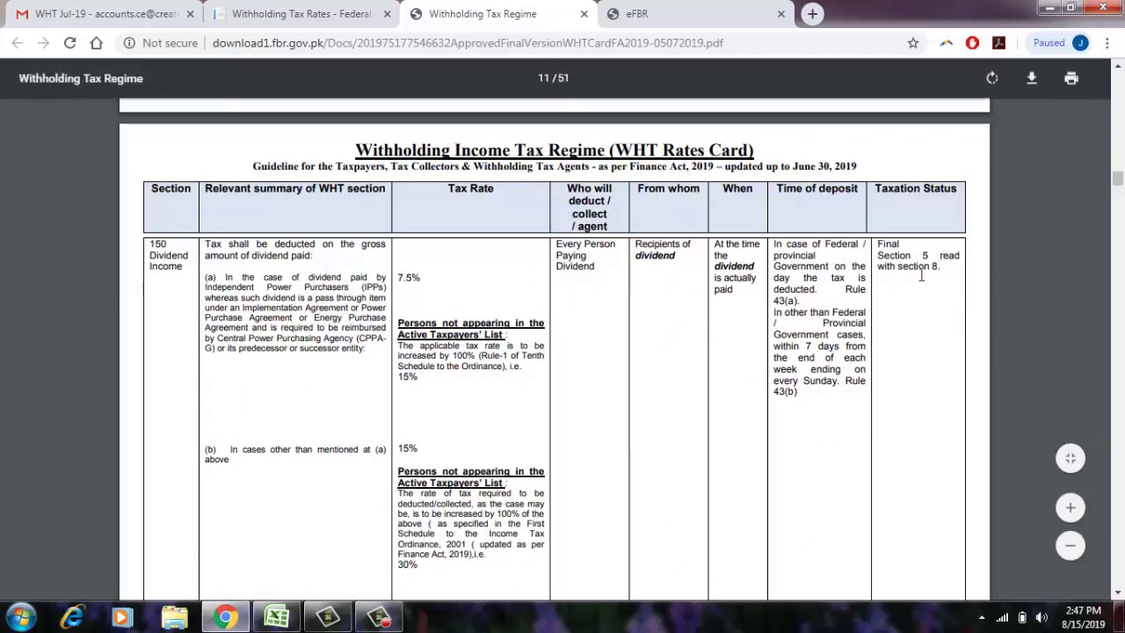
pyautogui.scroll(-8, 921, 276)
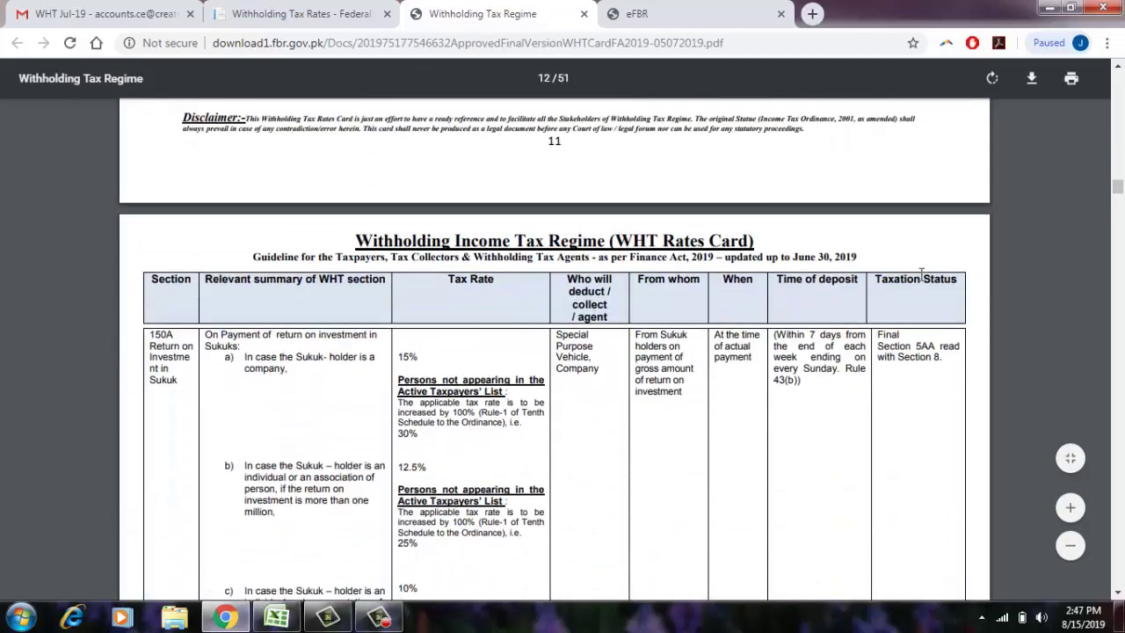
pyautogui.scroll(-10, 922, 276)
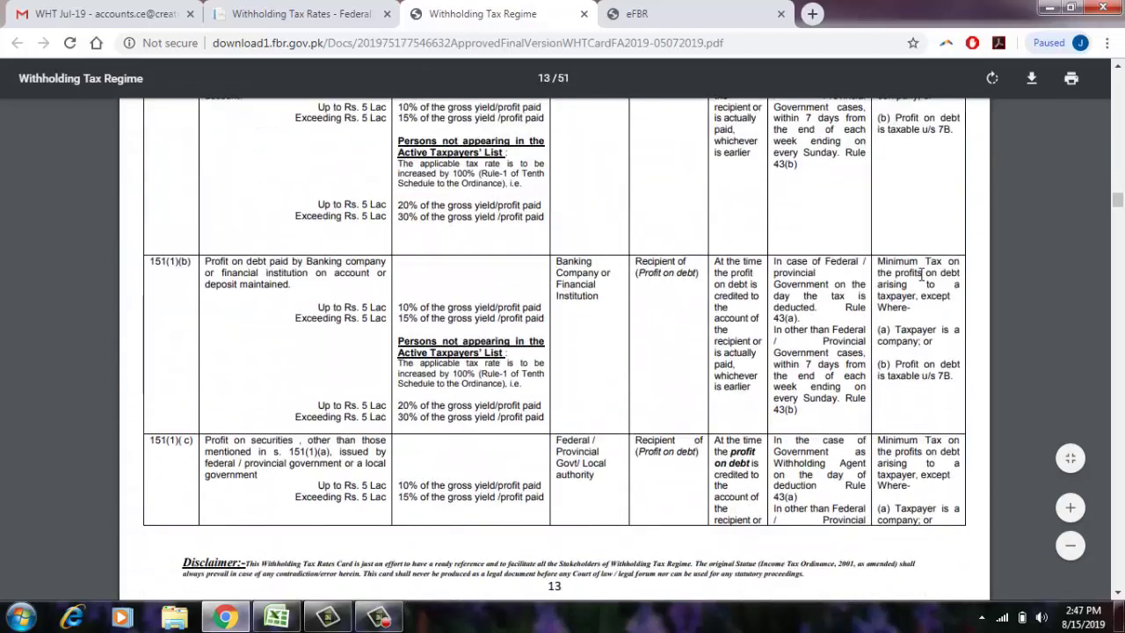
pyautogui.scroll(-10, 921, 275)
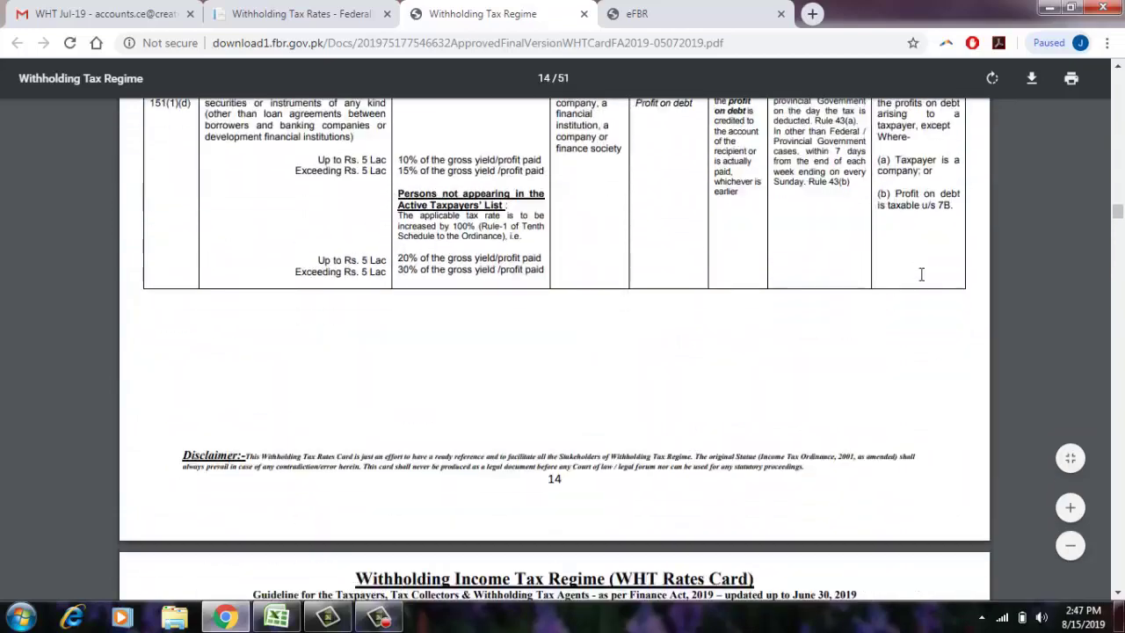
pyautogui.scroll(-10, 921, 275)
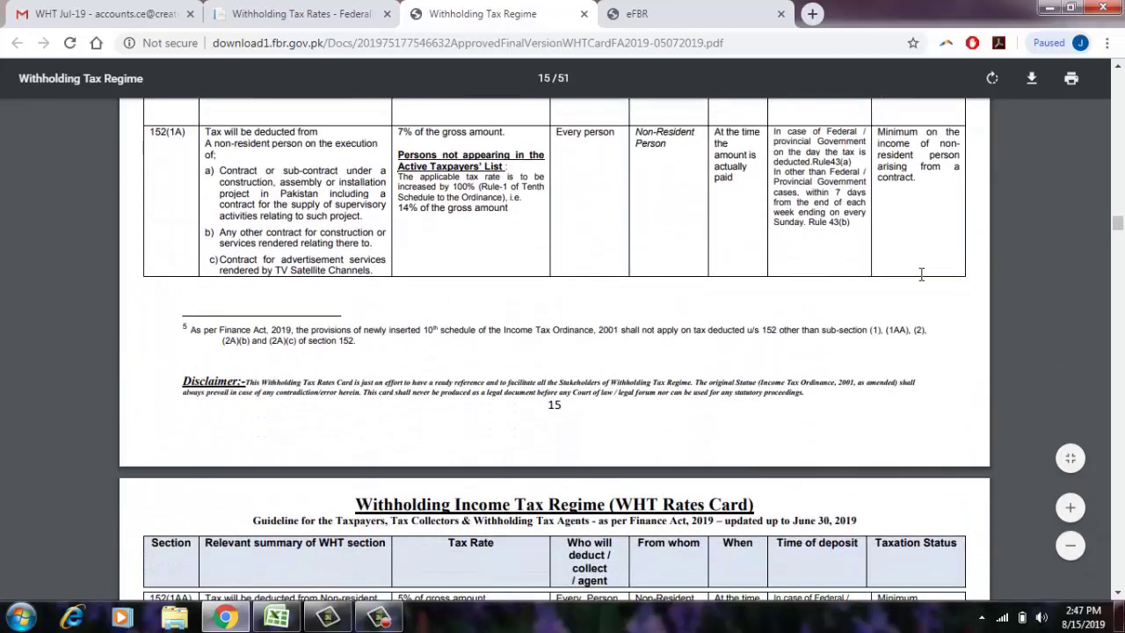
pyautogui.scroll(-10, 921, 275)
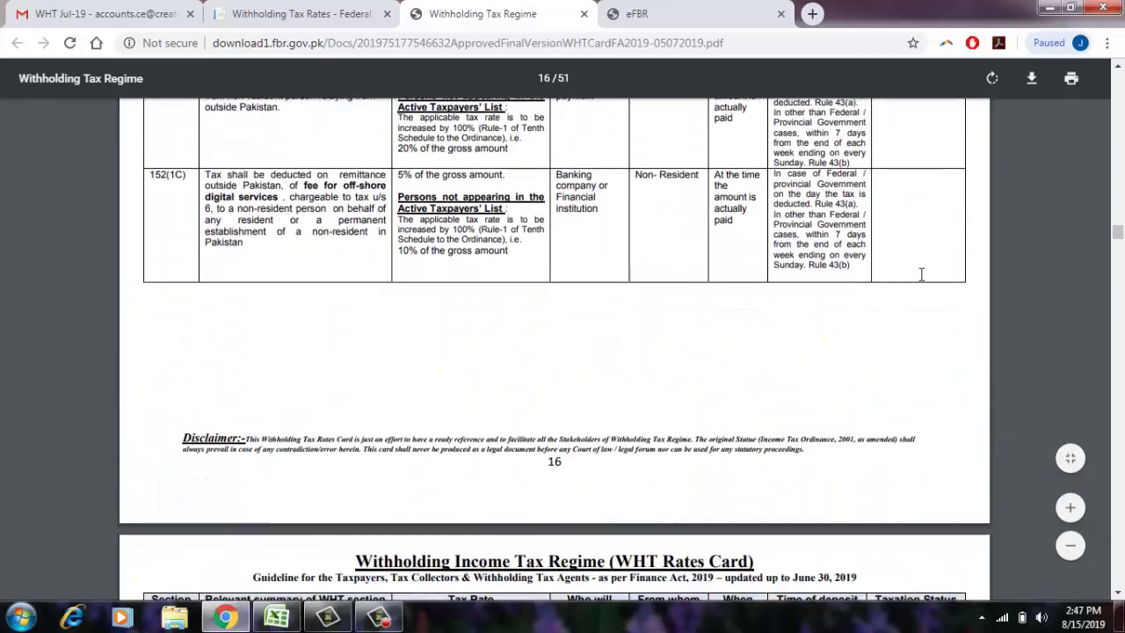
pyautogui.scroll(-10, 921, 275)
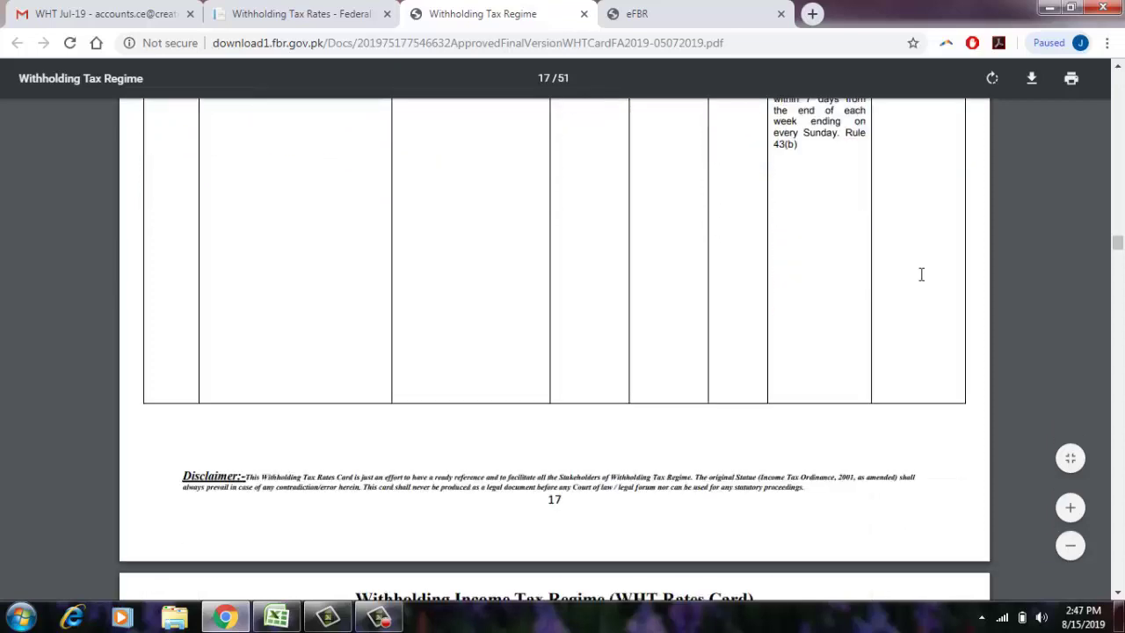
pyautogui.scroll(-10, 921, 276)
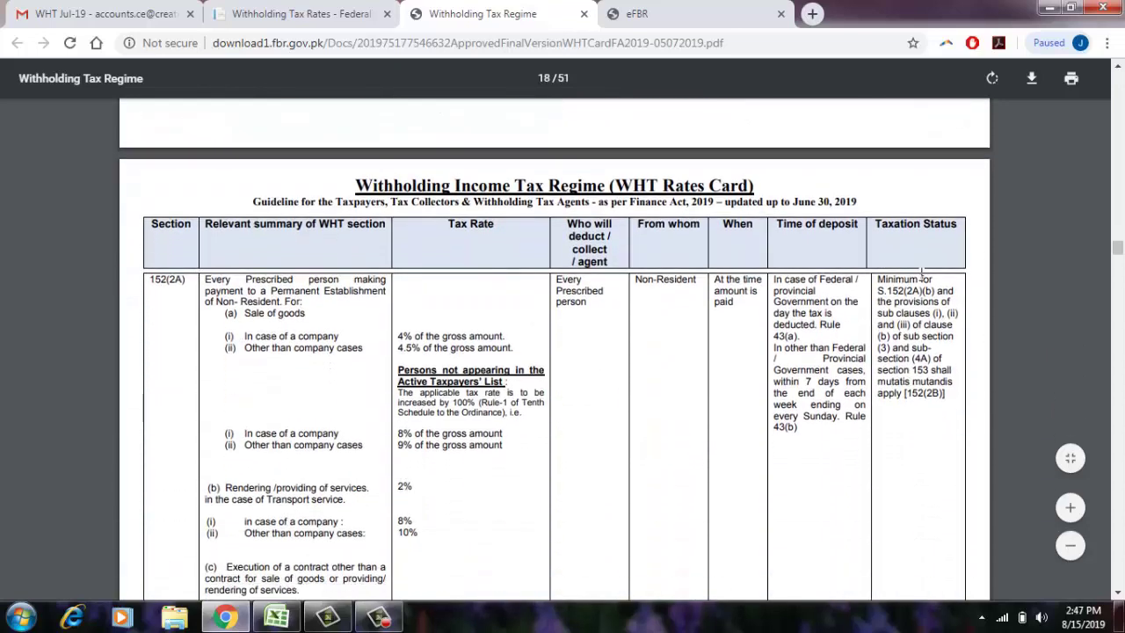
pyautogui.scroll(-10, 921, 275)
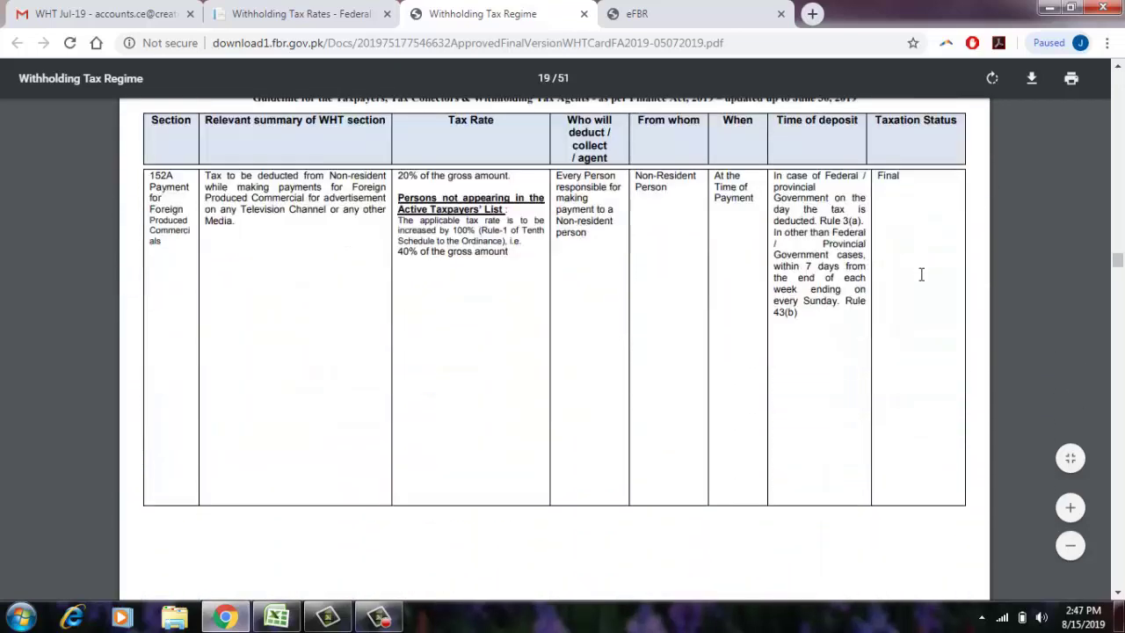
pyautogui.scroll(-3, 921, 275)
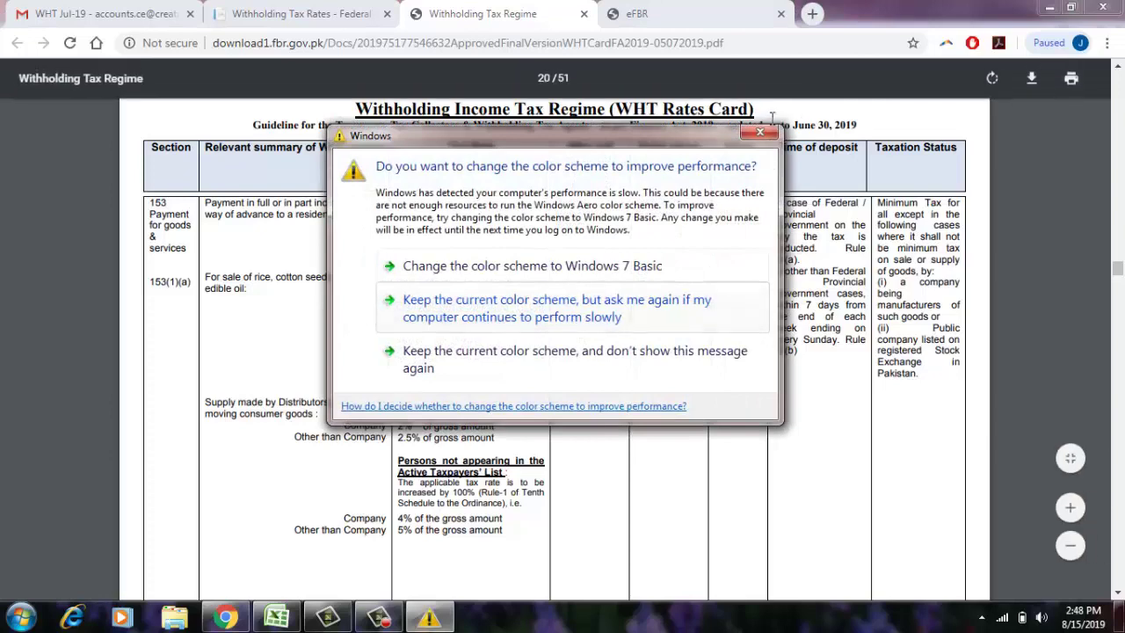
pyautogui.click(761, 133)
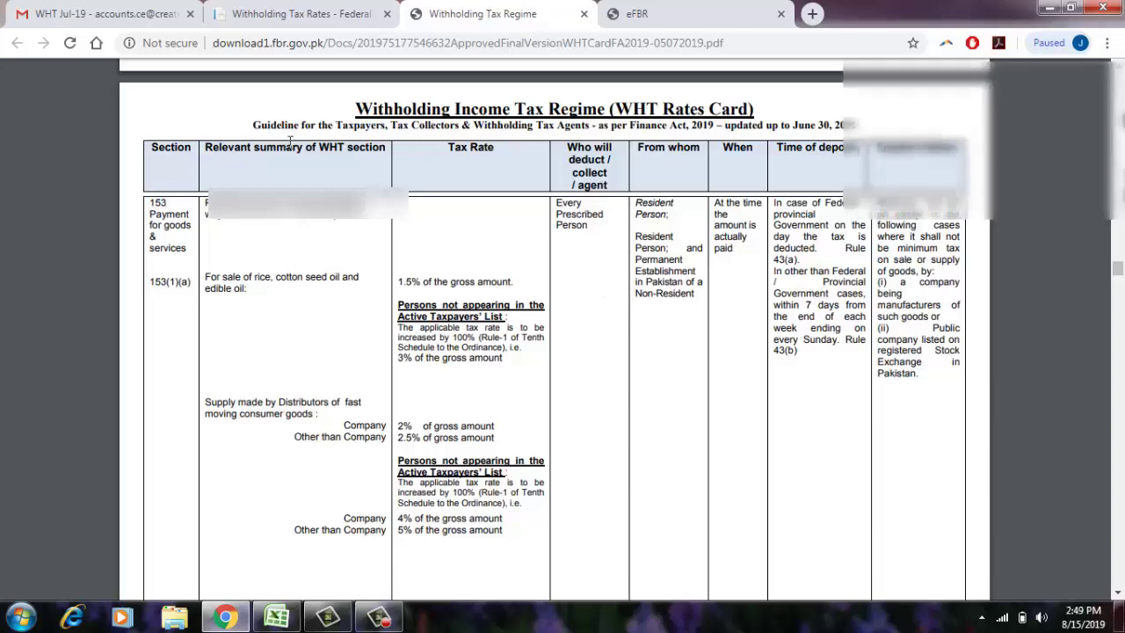
# Return to the eFBR portal and open a new Income Tax e-payment form
pyautogui.click(619, 13)
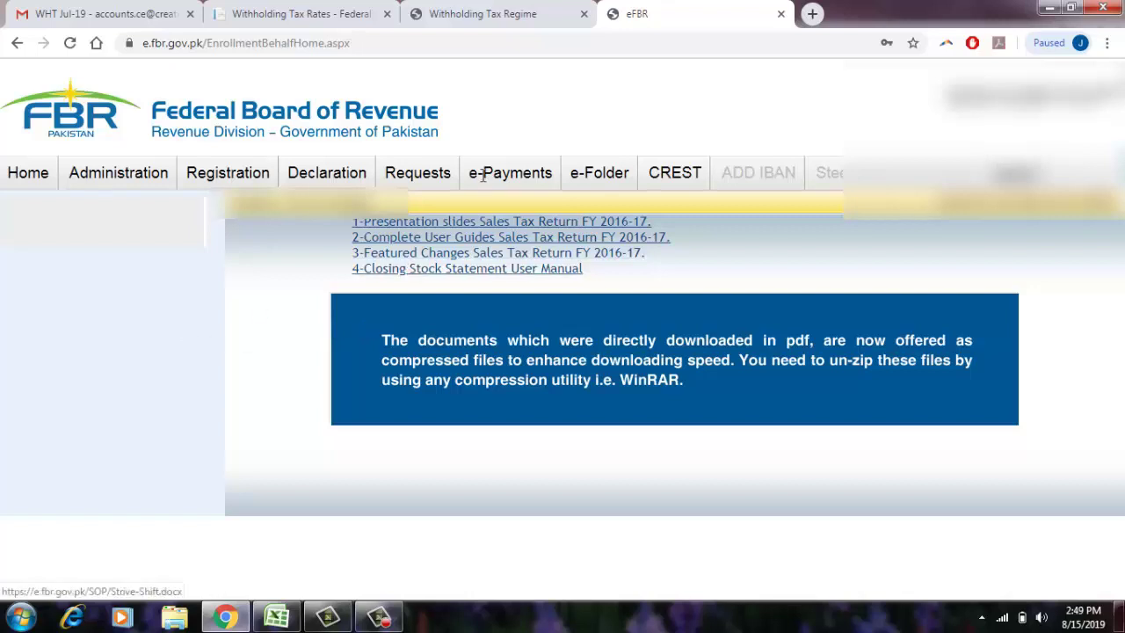
pyautogui.moveTo(497, 180)
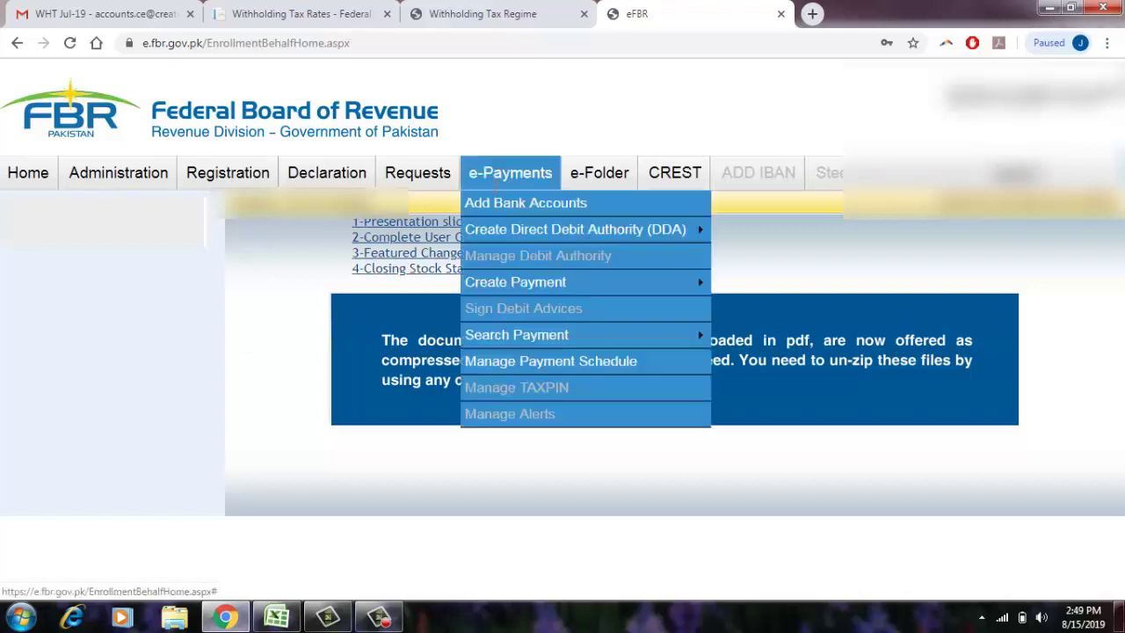
pyautogui.moveTo(552, 286)
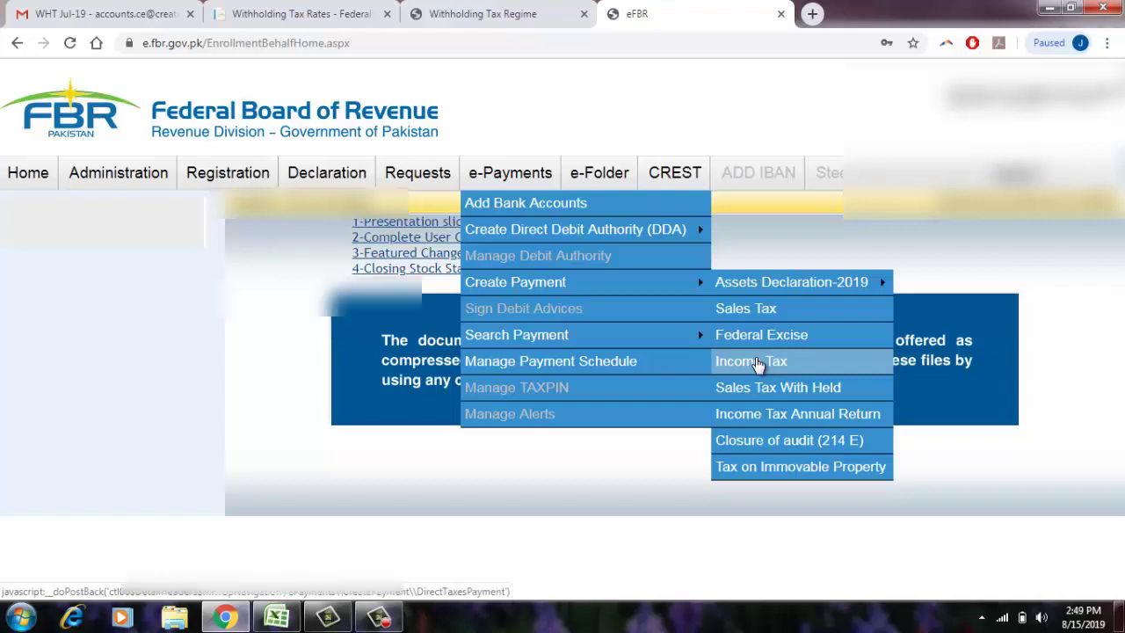
pyautogui.click(760, 362)
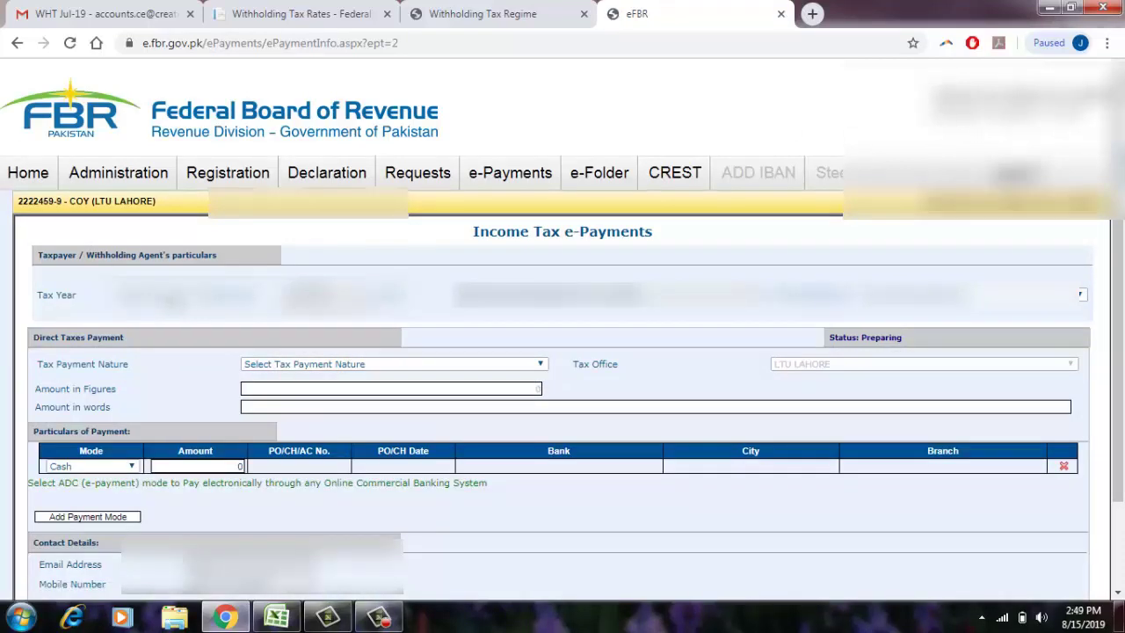
# Set the tax year to 2020, the tax payment nature to Withheld Income Tax (Final / Fixed / Minimum / Average / Relevant / Reduced) and the month to Jul
pyautogui.click(169, 301)
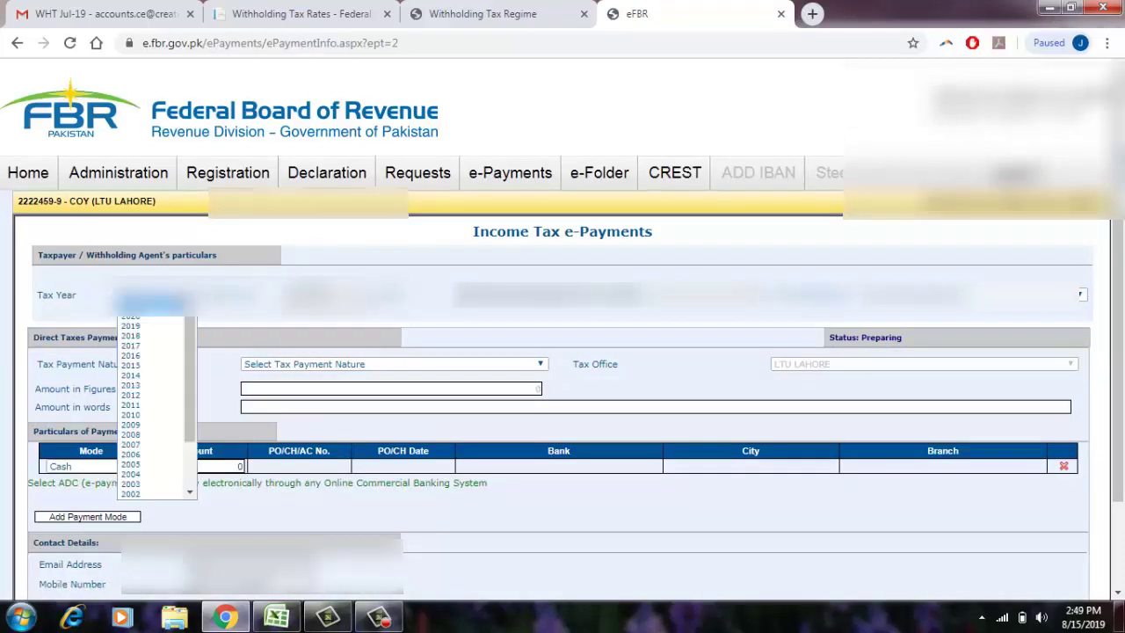
pyautogui.click(159, 317)
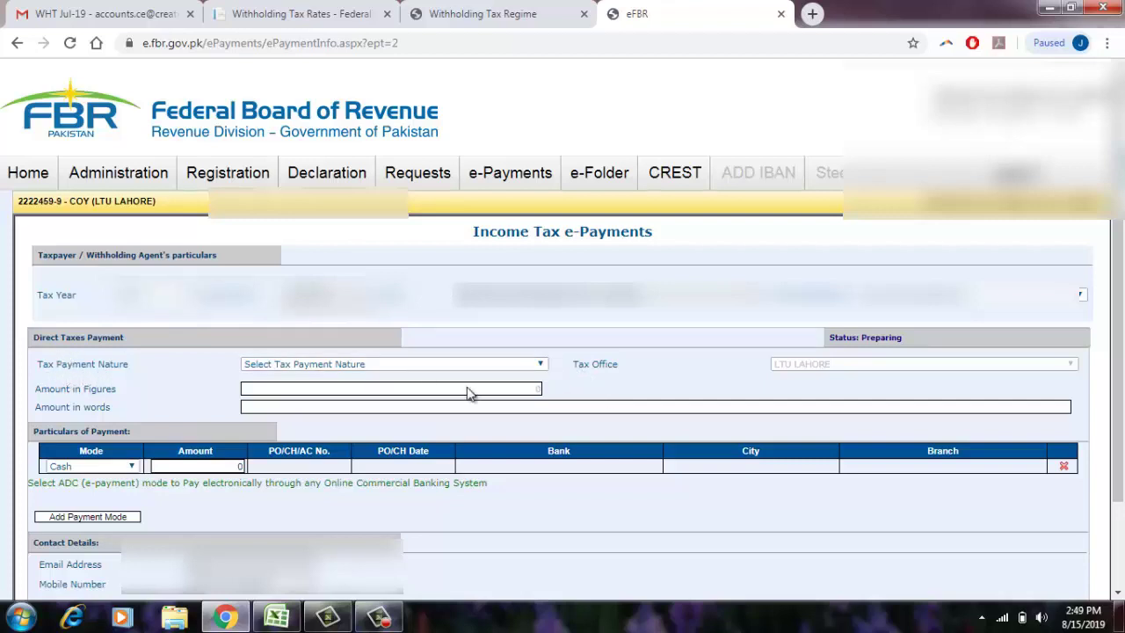
pyautogui.click(543, 365)
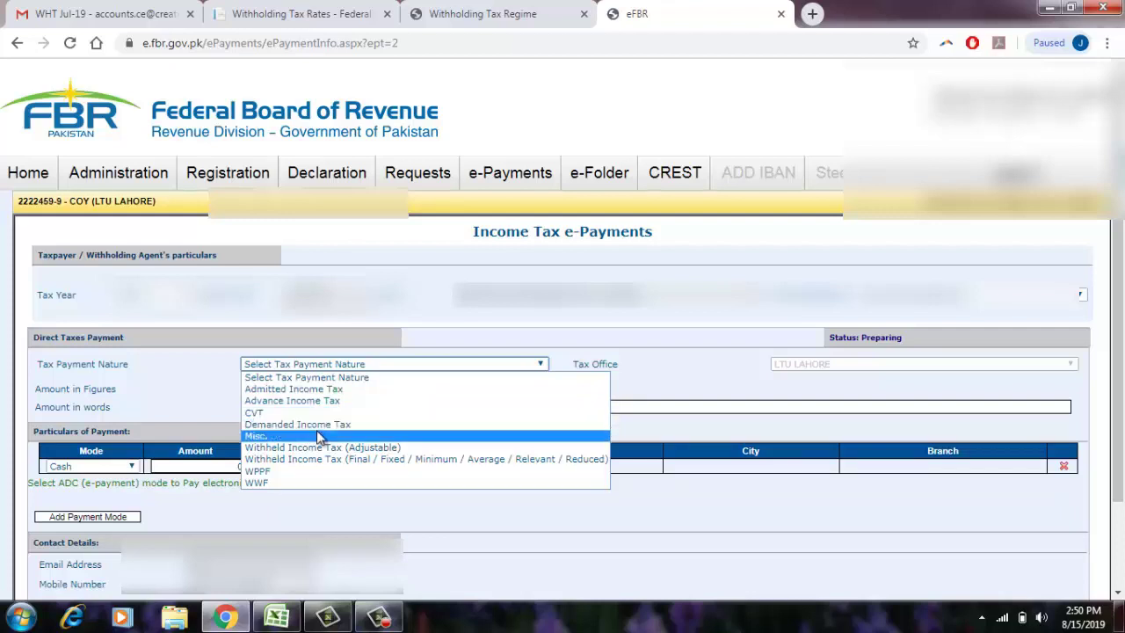
pyautogui.click(352, 465)
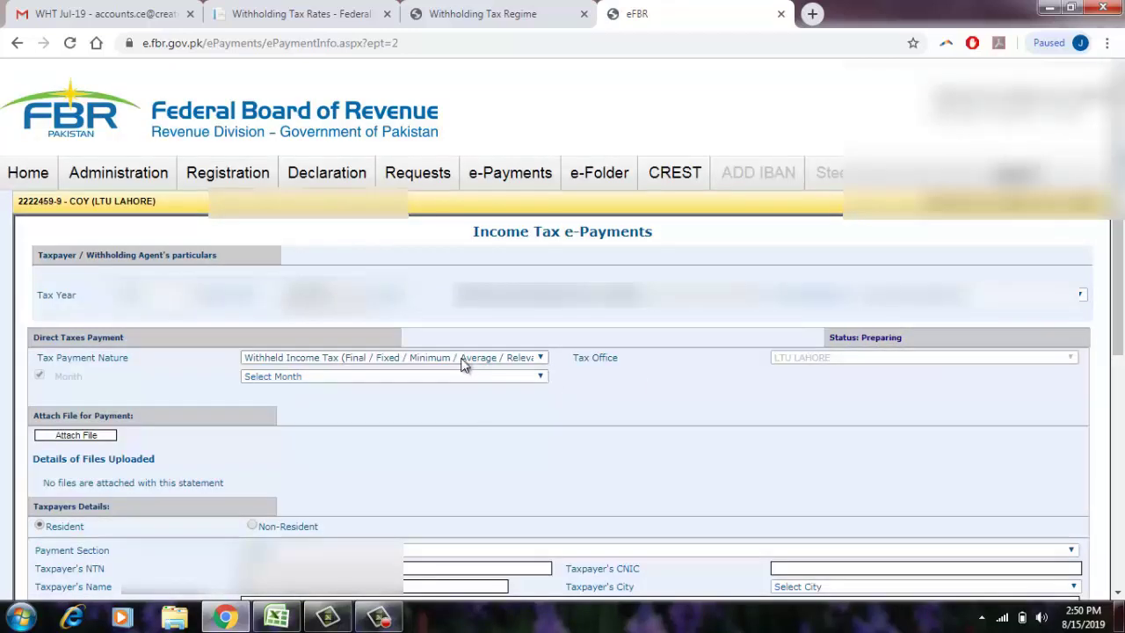
pyautogui.click(538, 378)
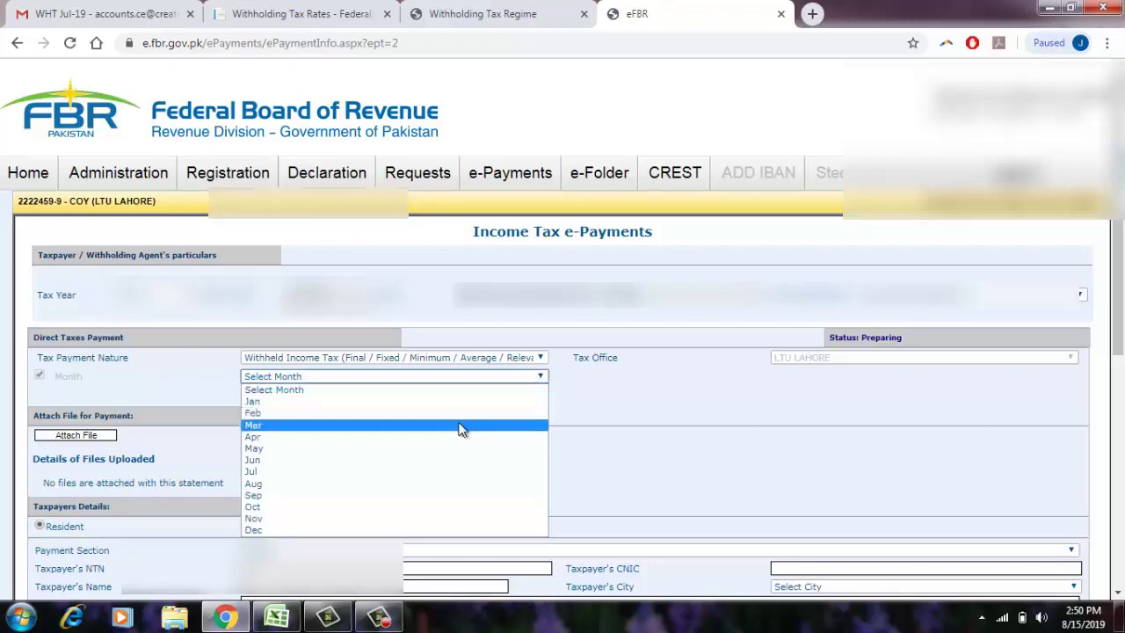
pyautogui.click(372, 472)
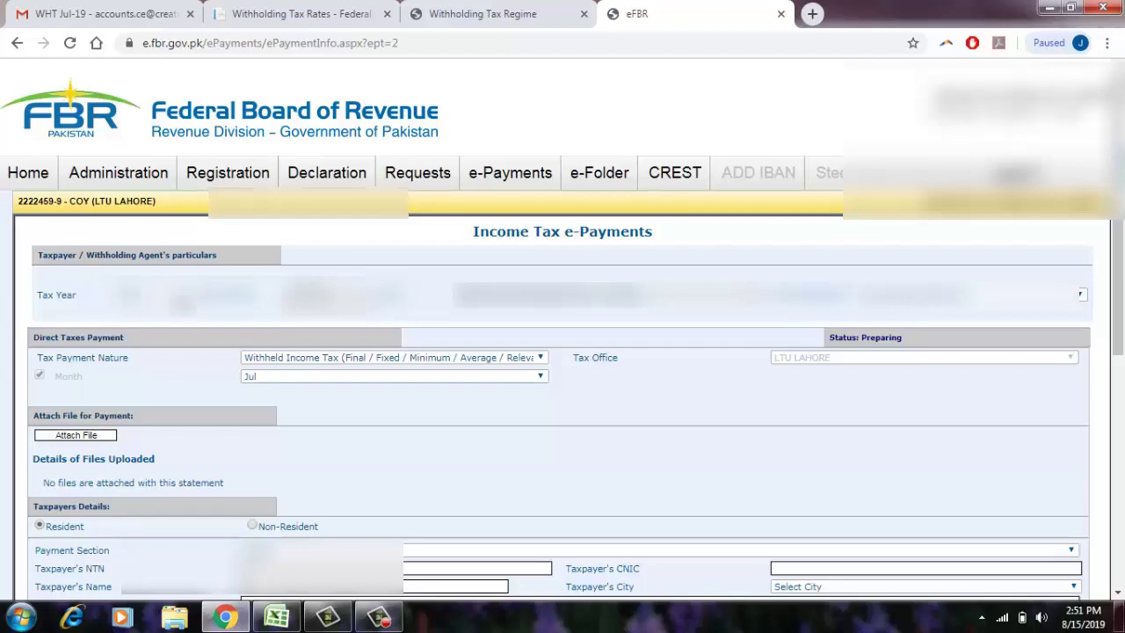
# Switch to the ePayments JUL-19 Final workbook in Excel and check the payment section and NTN in the first taxpayer's row
pyautogui.moveTo(1123, 253); pyautogui.dragTo(1123, 316)
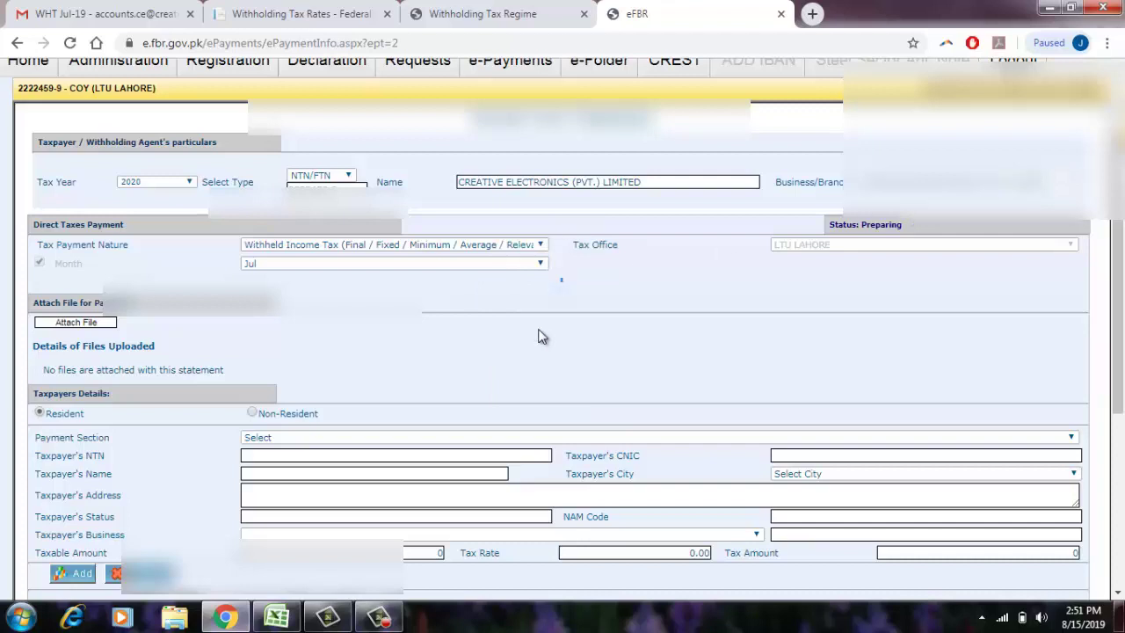
pyautogui.scroll(-1, 539, 337)
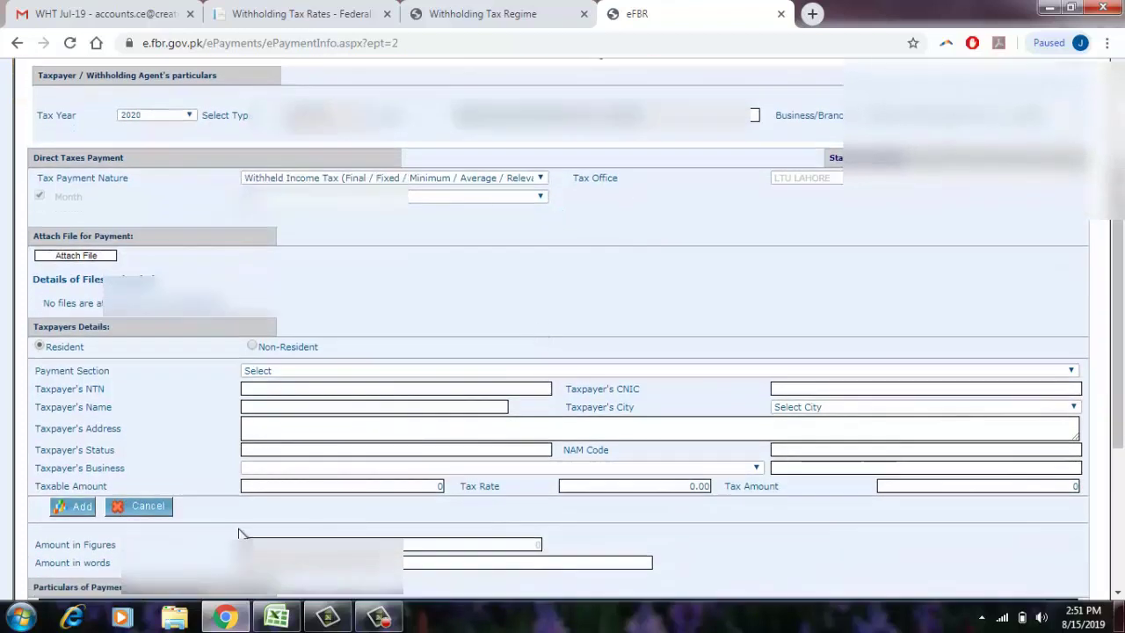
pyautogui.click(276, 618)
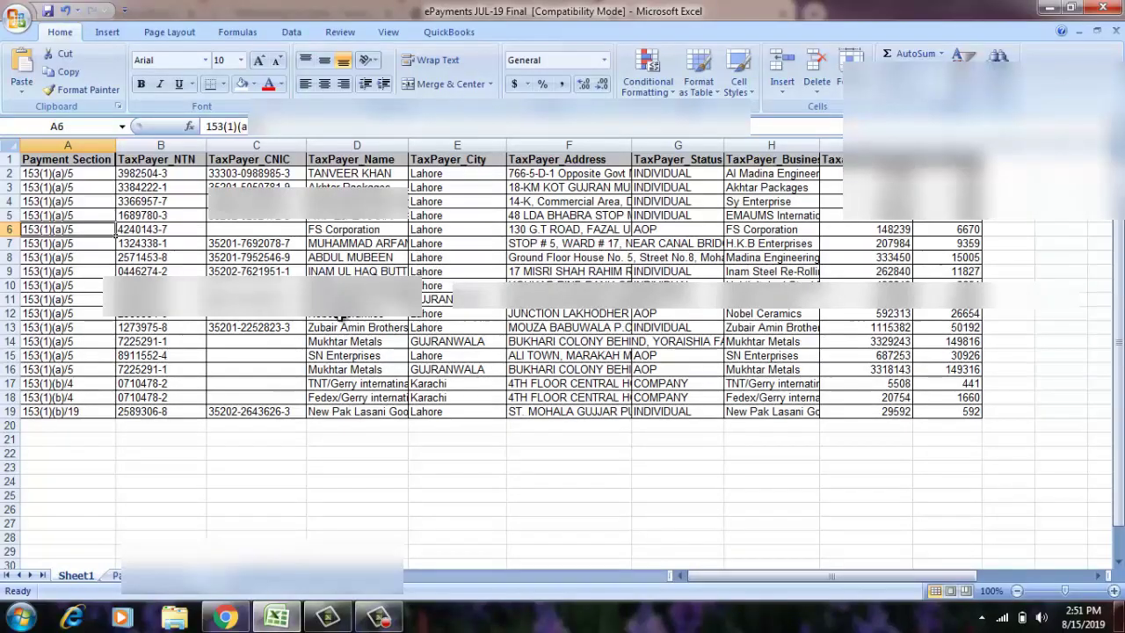
pyautogui.press('Up')
pyautogui.press('Up')
pyautogui.press('Up')
pyautogui.press('Up')
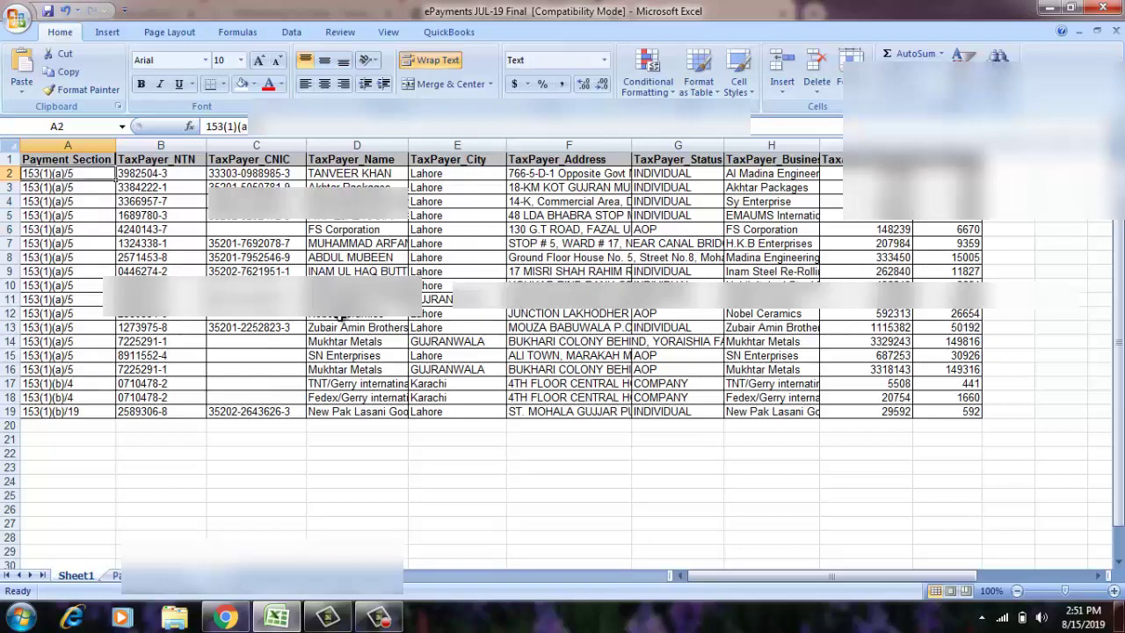
pyautogui.press('Right')
pyautogui.press('Left')
pyautogui.press('Right')
pyautogui.press('Right')
pyautogui.press('Left')
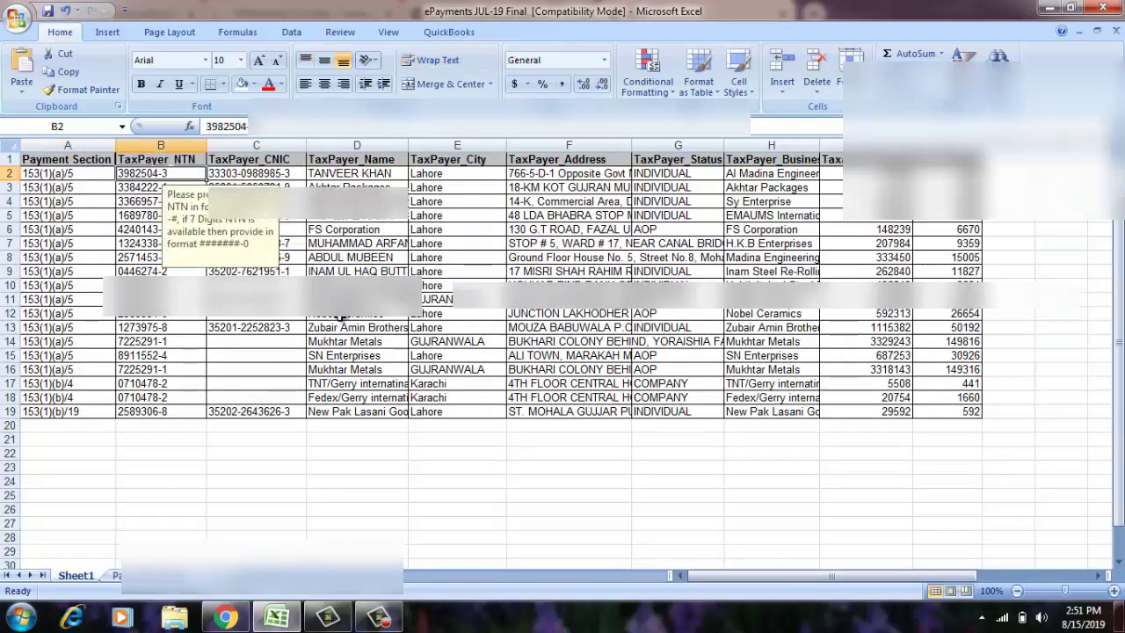
pyautogui.press('Left')
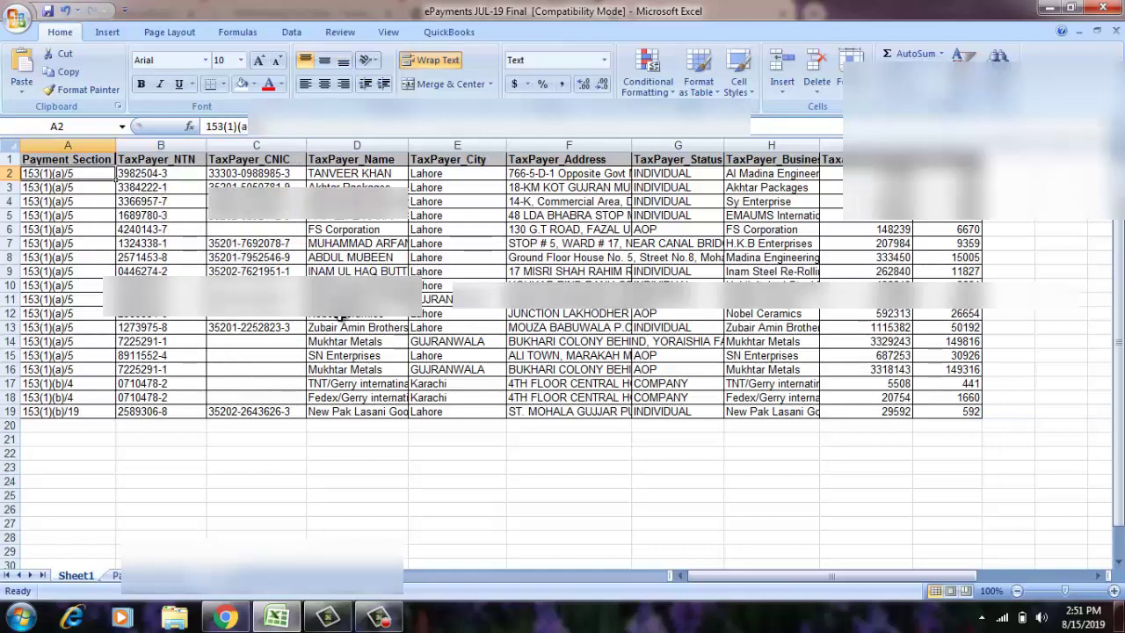
pyautogui.press('Right')
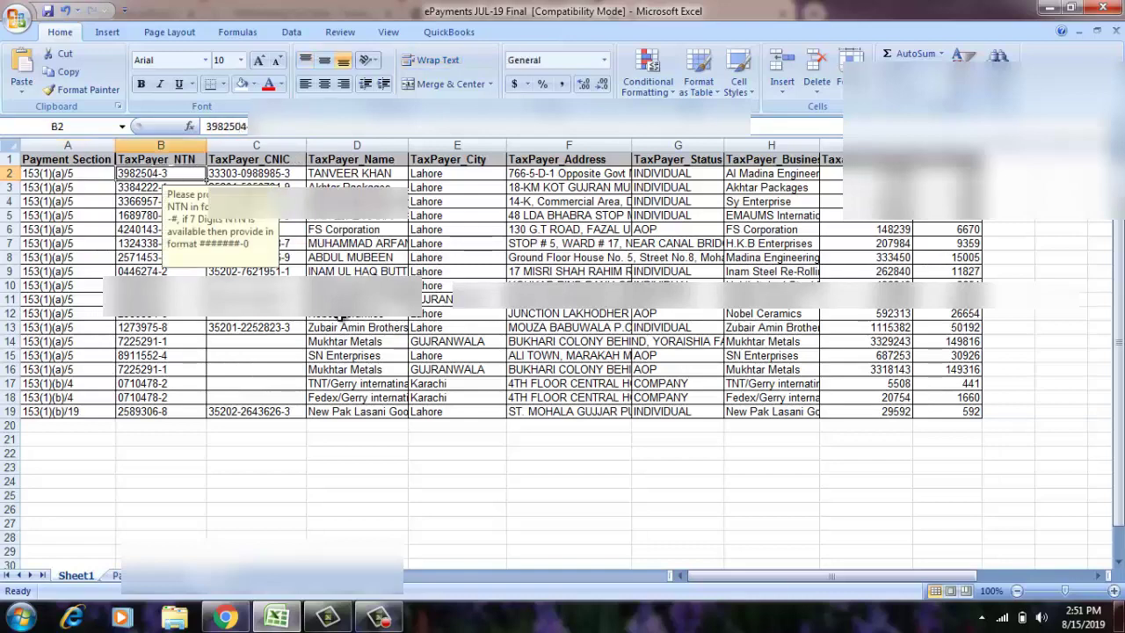
# Copy the first taxpayer's full NTN out of cell B2
pyautogui.press('F2')
pyautogui.hotkey('shift', 'Left')
pyautogui.hotkey('shift', 'Left')
pyautogui.hotkey('shift', 'Left')
pyautogui.hotkey('shift', 'Left')
pyautogui.hotkey('shift', 'Left')
pyautogui.hotkey('shift', 'Left')
pyautogui.hotkey('shift', 'Left')
pyautogui.hotkey('shift', 'Left')
pyautogui.hotkey('shift', 'Left')
pyautogui.hotkey('ctrl', 'c')
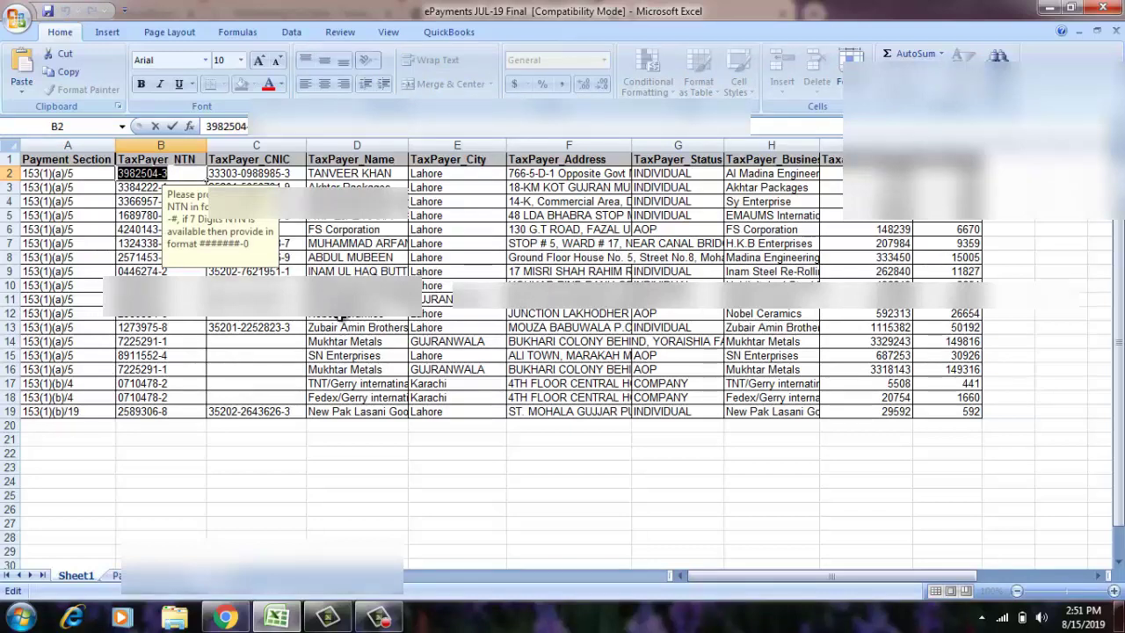
# Return to the eFBR form in Chrome and set the payment section to 64060059 - 153(1)(a) - Payment for Goods u/s 153(1)(a) @4.5% / 6.5%
pyautogui.click(225, 618)
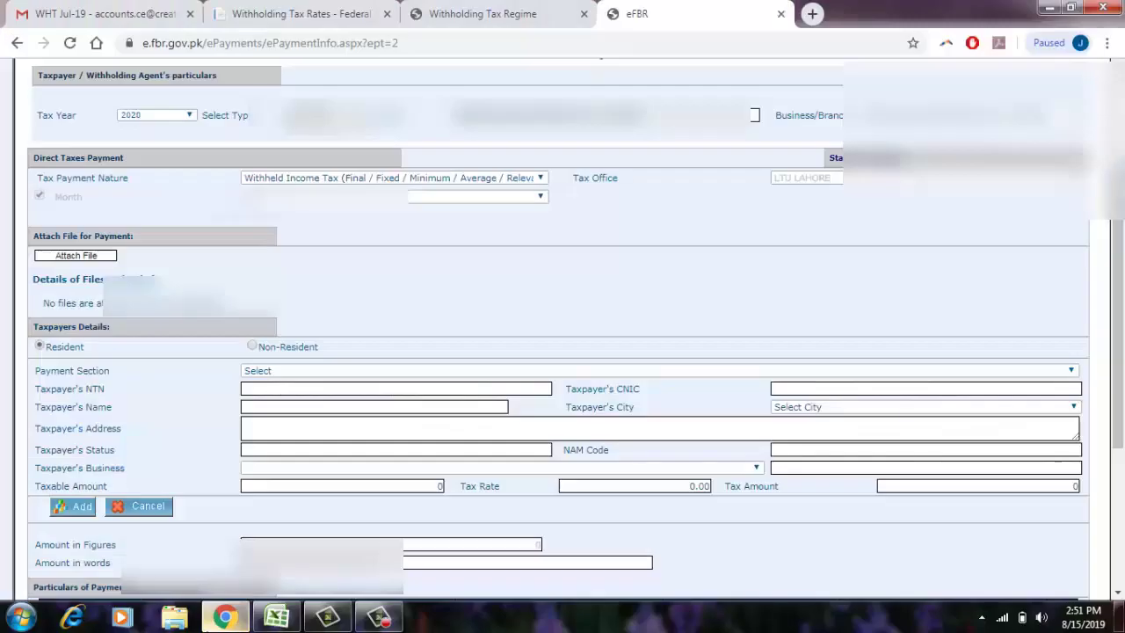
pyautogui.click(494, 371)
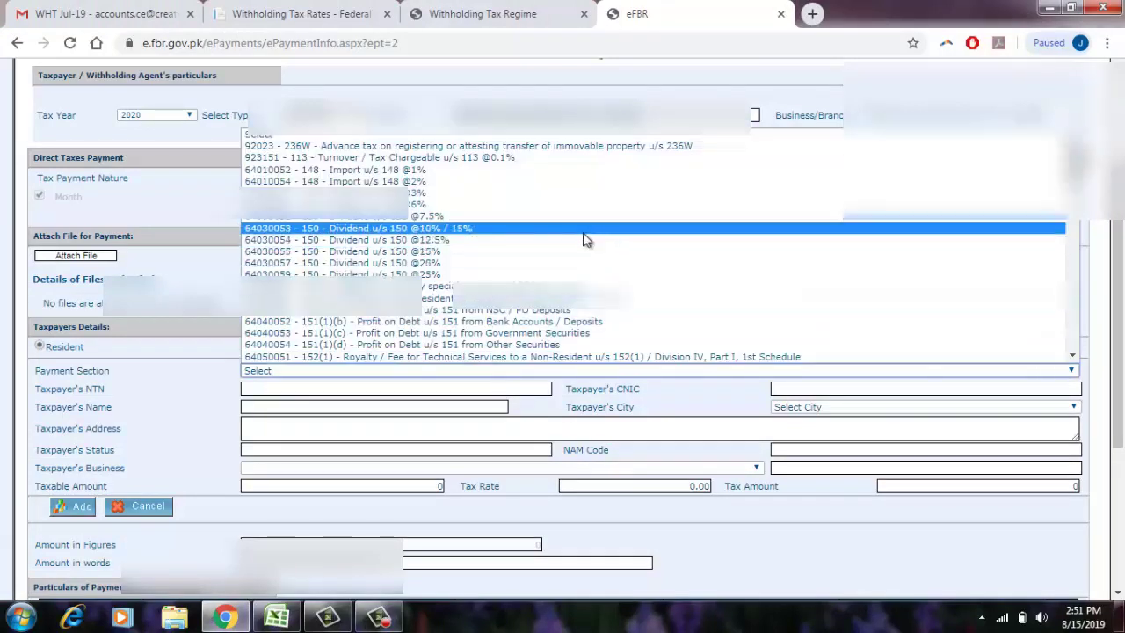
pyautogui.press('Down')
pyautogui.press('Down')
pyautogui.press('Down')
pyautogui.press('Down')
pyautogui.press('Down')
pyautogui.press('Down')
pyautogui.press('Down')
pyautogui.press('Down')
pyautogui.press('Down')
pyautogui.press('Down')
pyautogui.press('Down')
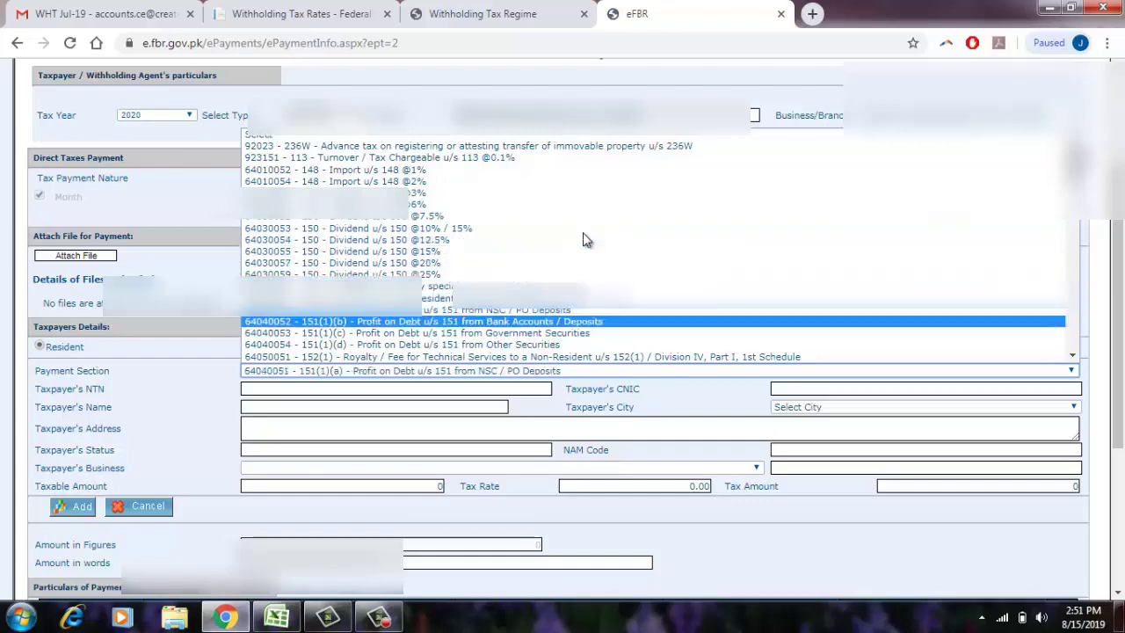
pyautogui.press('Up')
pyautogui.press('Up')
pyautogui.press('Up')
pyautogui.press('Up')
pyautogui.press('Up')
pyautogui.press('Up')
pyautogui.press('Up')
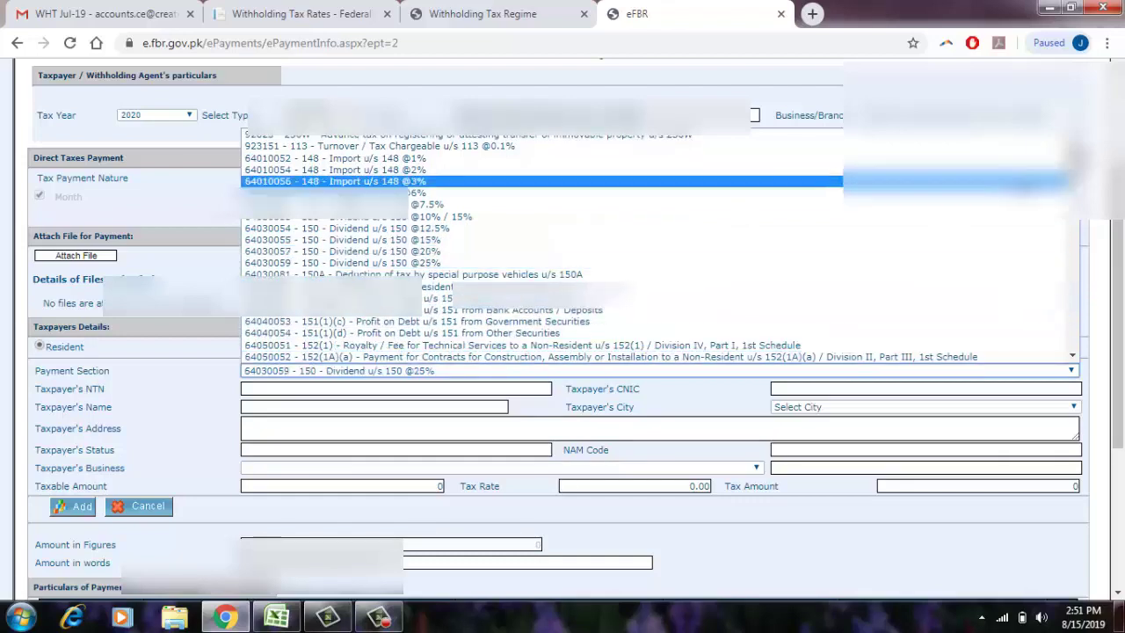
pyautogui.scroll(-5, 1068, 167)
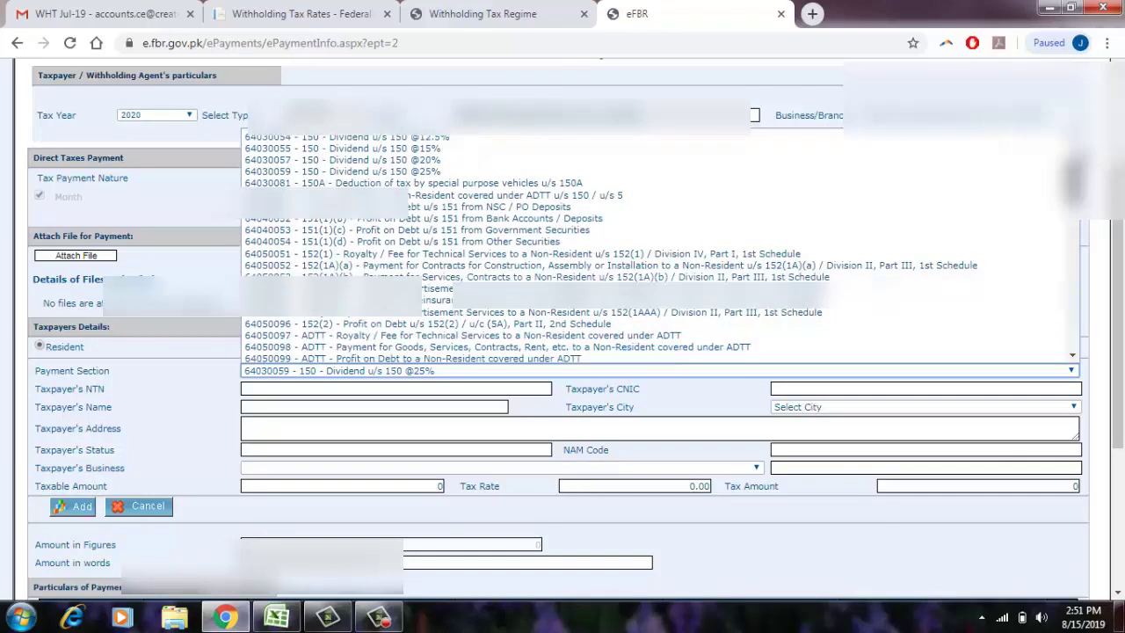
pyautogui.scroll(-4, 1071, 226)
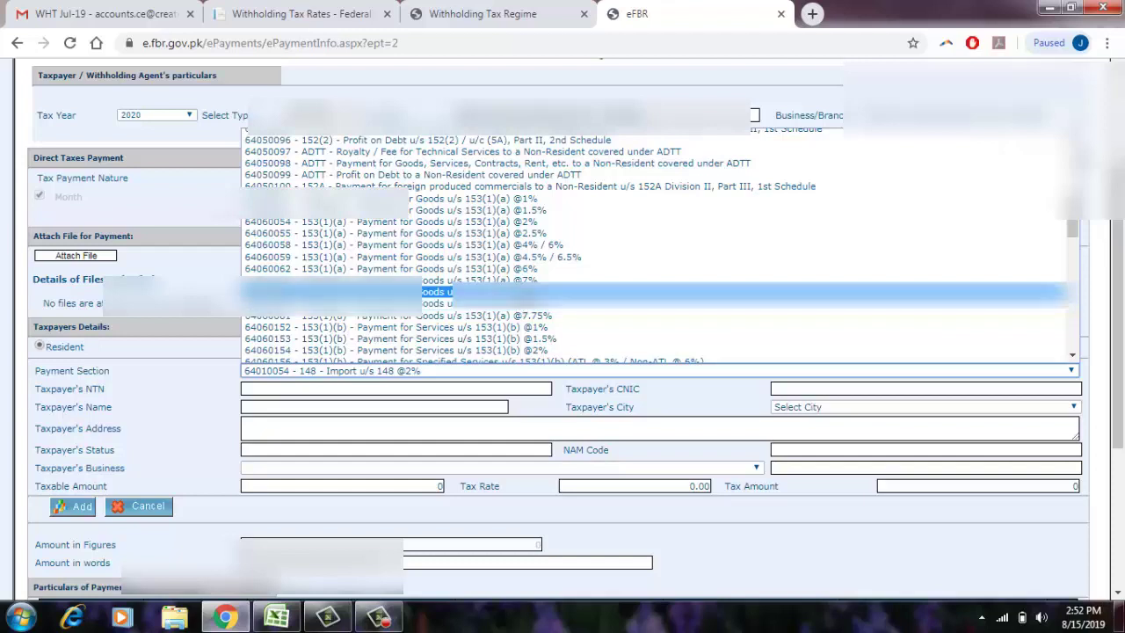
pyautogui.click(522, 256)
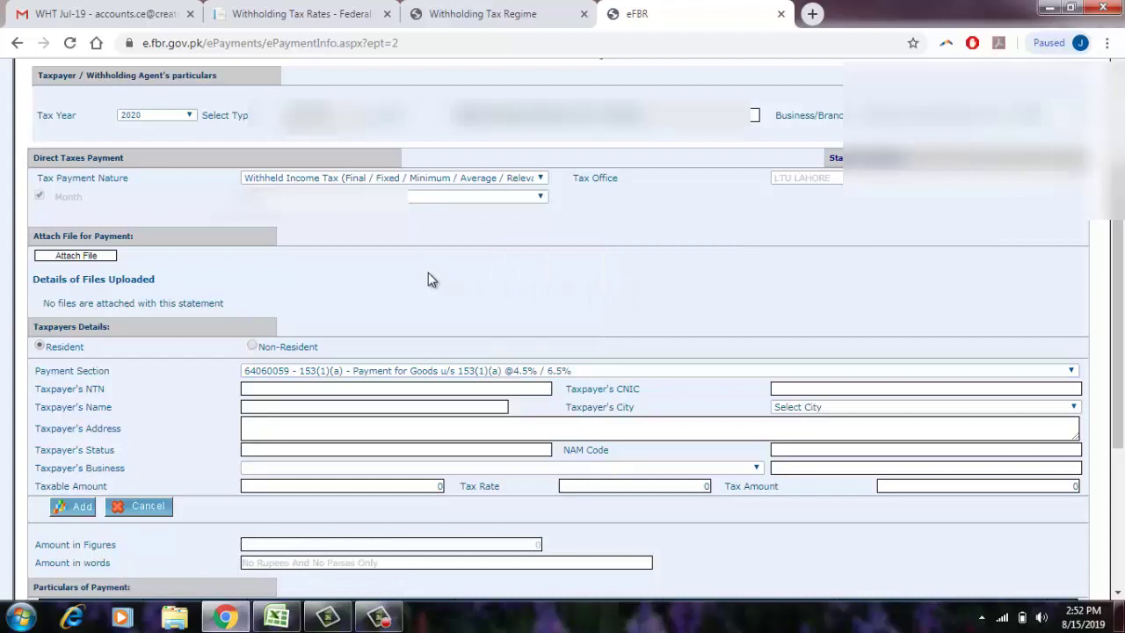
# Paste the copied number into the Taxpayer's NTN field and load the taxpayer's registered details
pyautogui.click(408, 392)
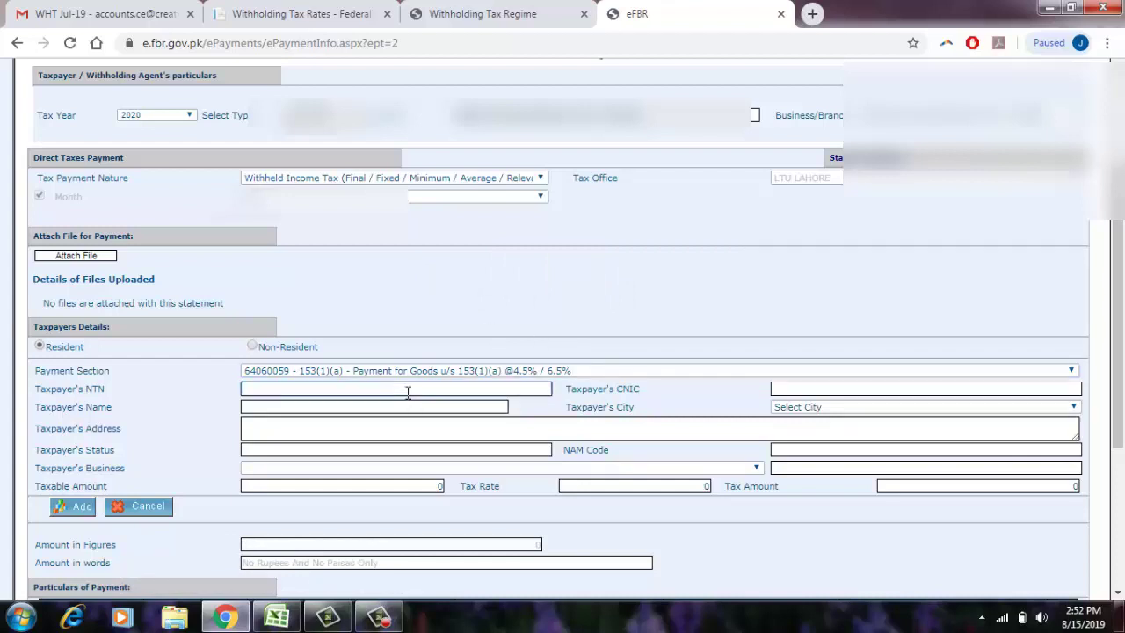
pyautogui.hotkey('ctrl', 'v')
pyautogui.press('Tab')
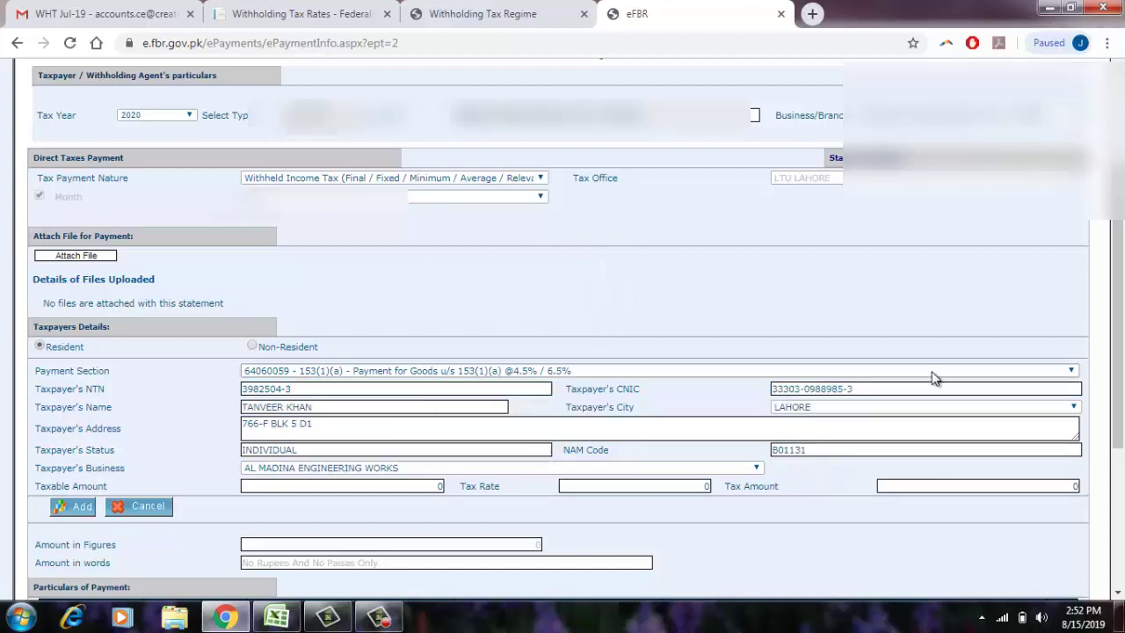
# Look up the first taxpayer's taxable amount in the Excel workbook and enter 177,664 as the Taxable Amount on the eFBR form
pyautogui.moveTo(1120, 271); pyautogui.dragTo(1118, 301)
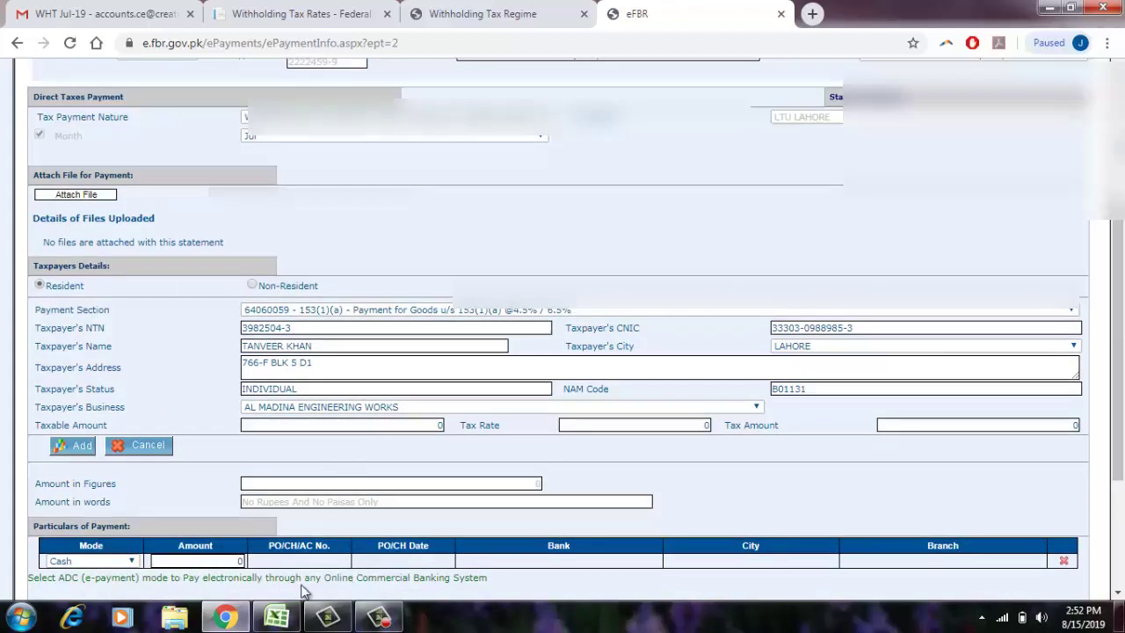
pyautogui.click(277, 617)
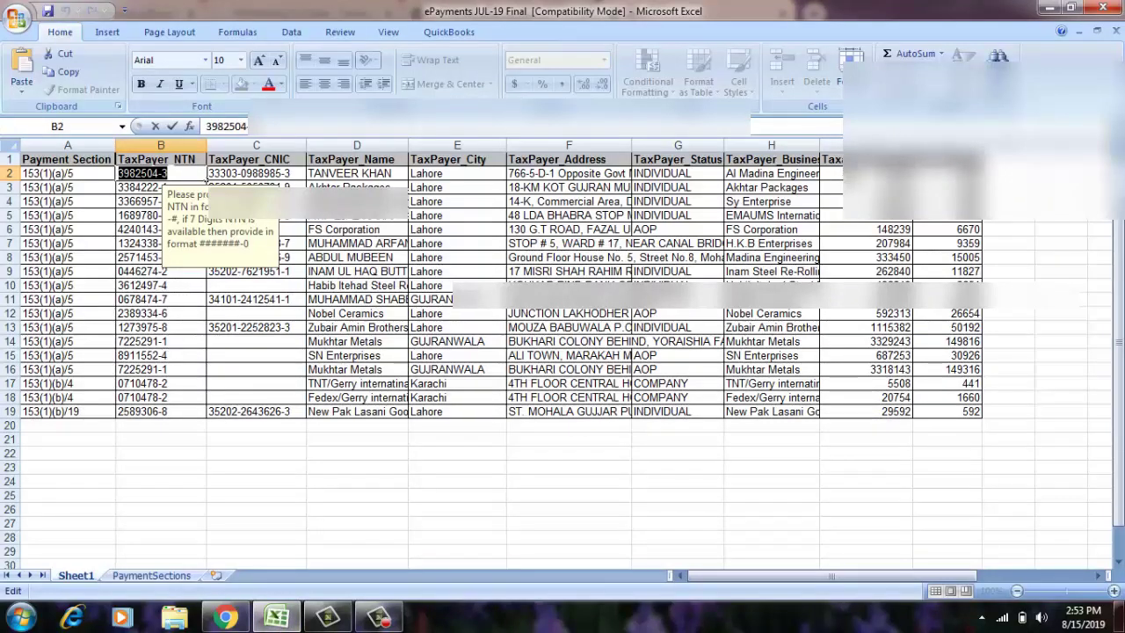
pyautogui.moveTo(223, 620)
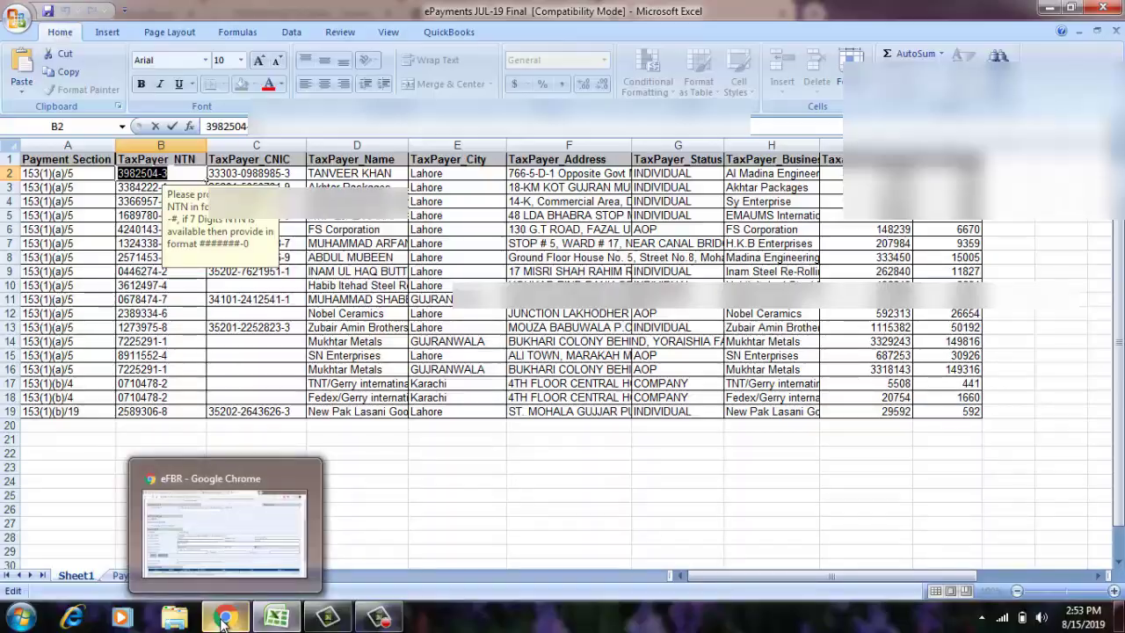
pyautogui.click(223, 620)
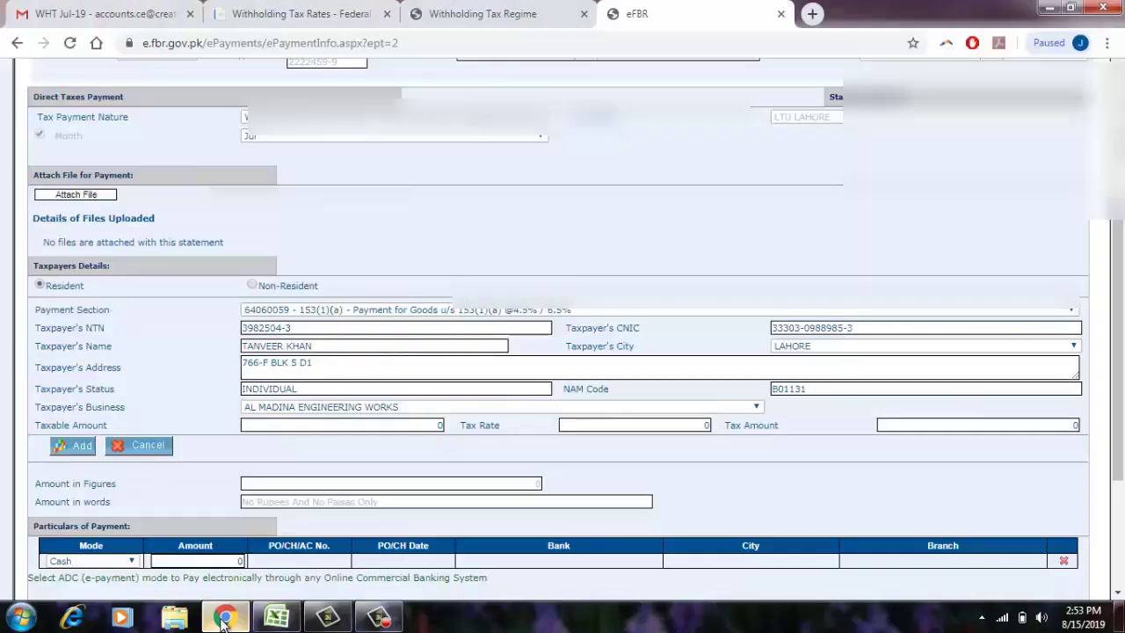
pyautogui.click(404, 426)
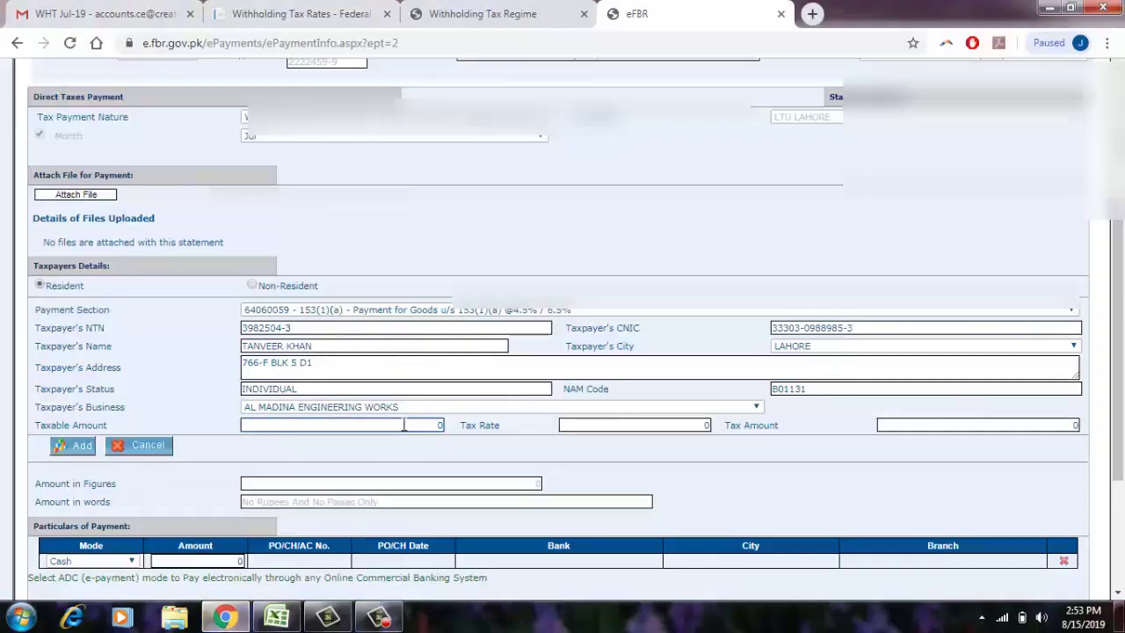
pyautogui.write('1770')
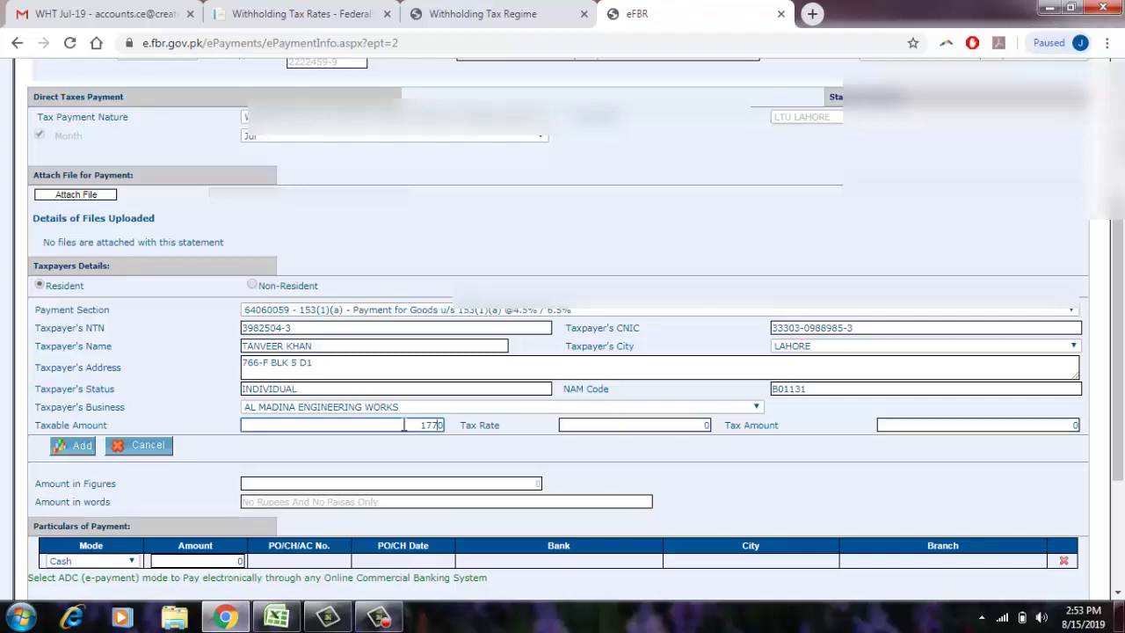
pyautogui.press('BackSpace')
pyautogui.write('664')
pyautogui.press('Tab')
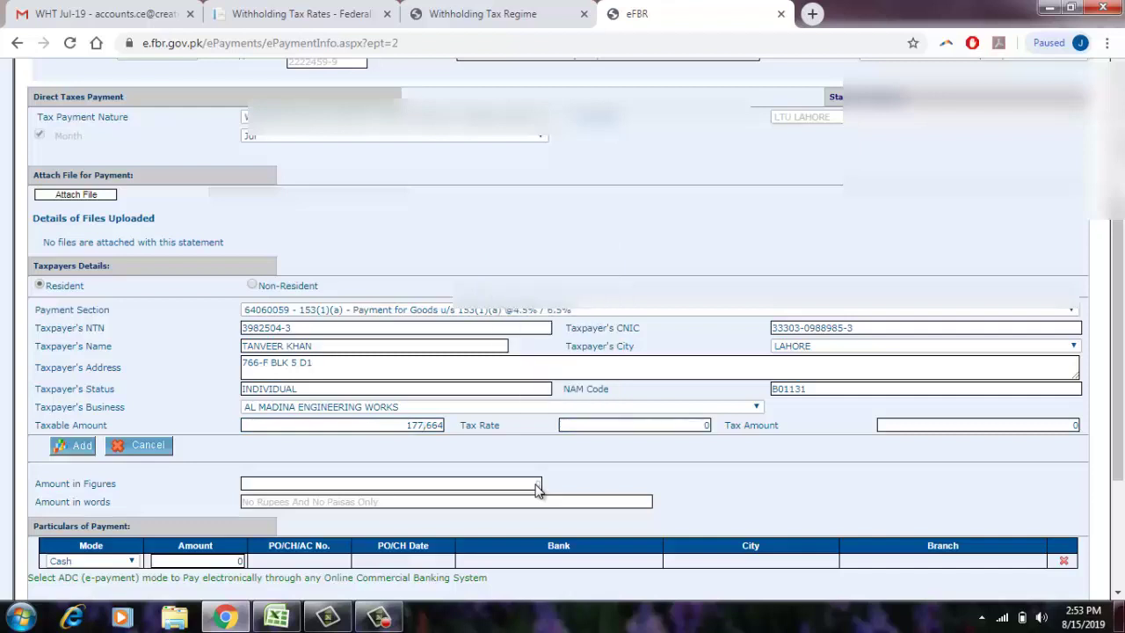
# Set the tax rate to 4.5 and check the calculated tax amount against the Excel workbook
pyautogui.click(624, 425)
pyautogui.write('4.5')
pyautogui.press('Tab')
pyautogui.click(267, 620)
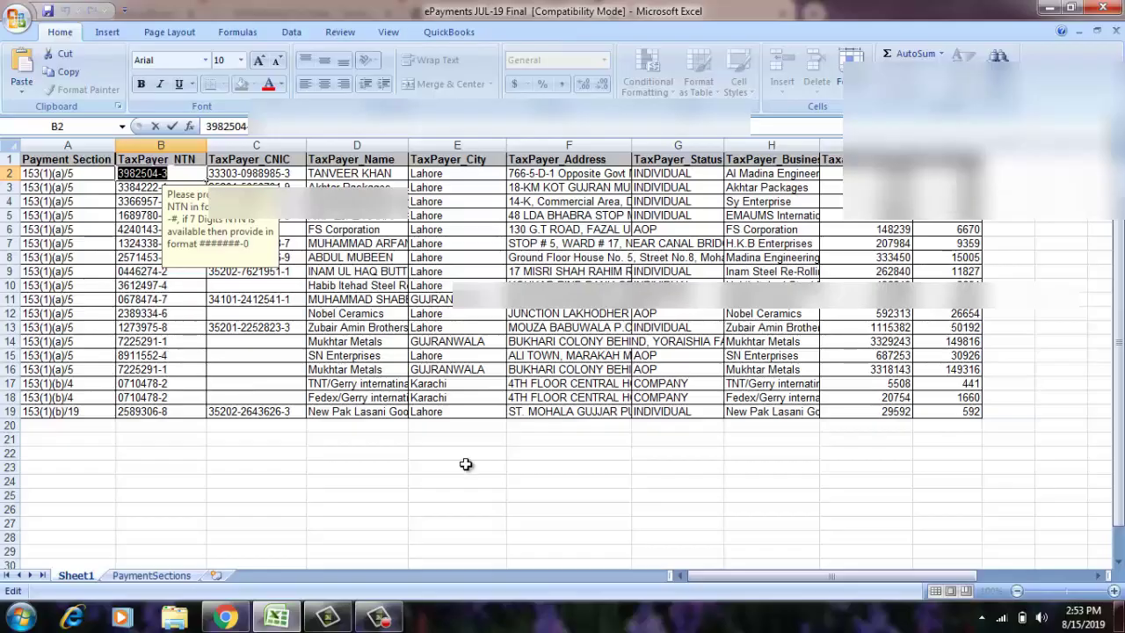
pyautogui.click(220, 620)
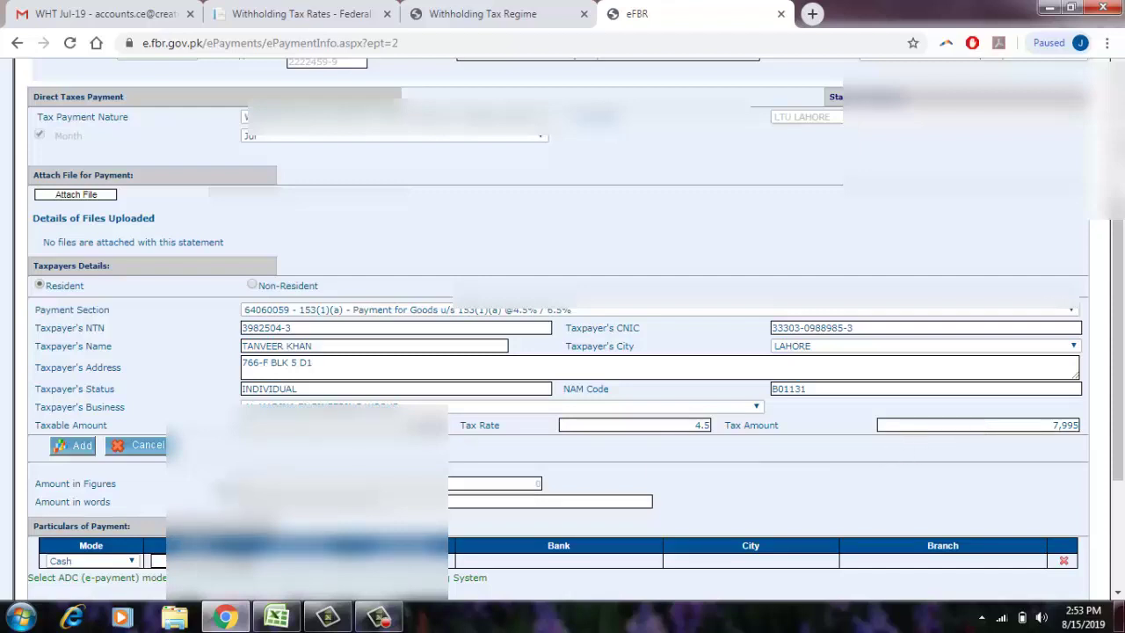
# Add the completed taxpayer entry to the payment's list and review the added row and total
pyautogui.scroll(-1, 1118, 352)
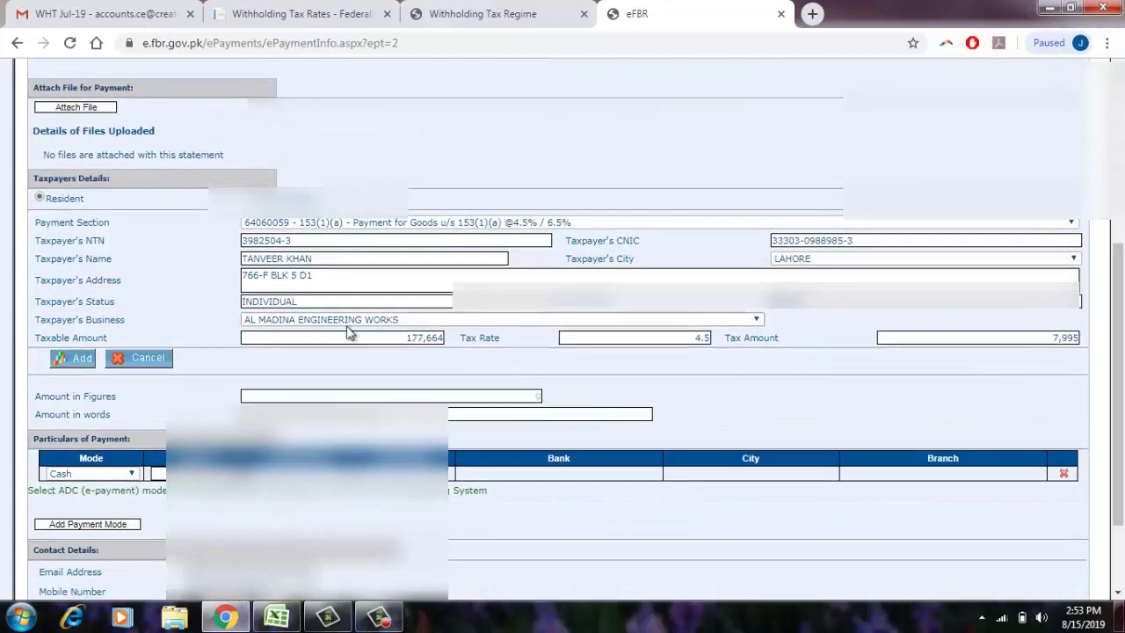
pyautogui.click(75, 362)
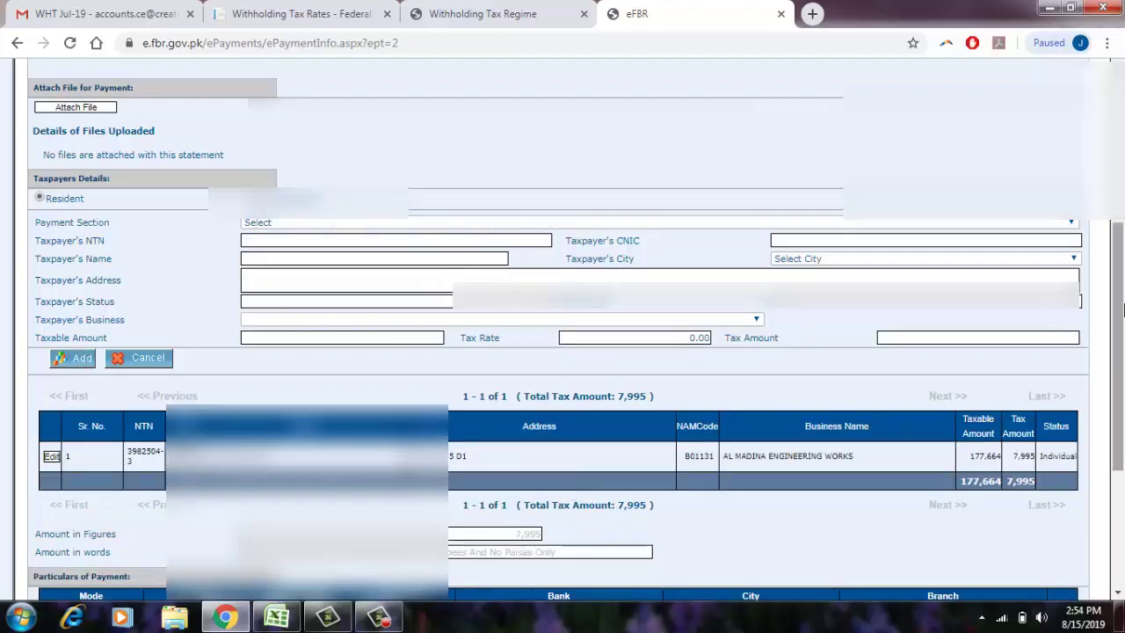
pyautogui.moveTo(1121, 291); pyautogui.dragTo(1122, 345)
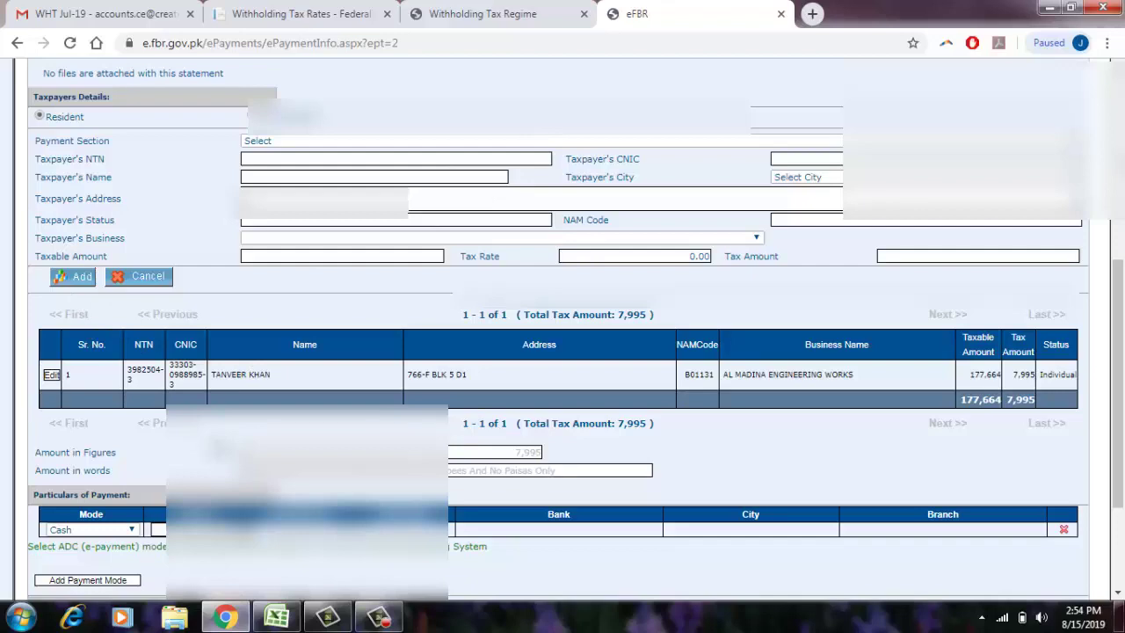
# Open the added taxpayer record in the payment's list, delete it and confirm the deletion
pyautogui.moveTo(1119, 293)
pyautogui.mouseDown()
pyautogui.moveTo(1119, 337)
pyautogui.moveTo(1119, 276)
pyautogui.mouseUp()
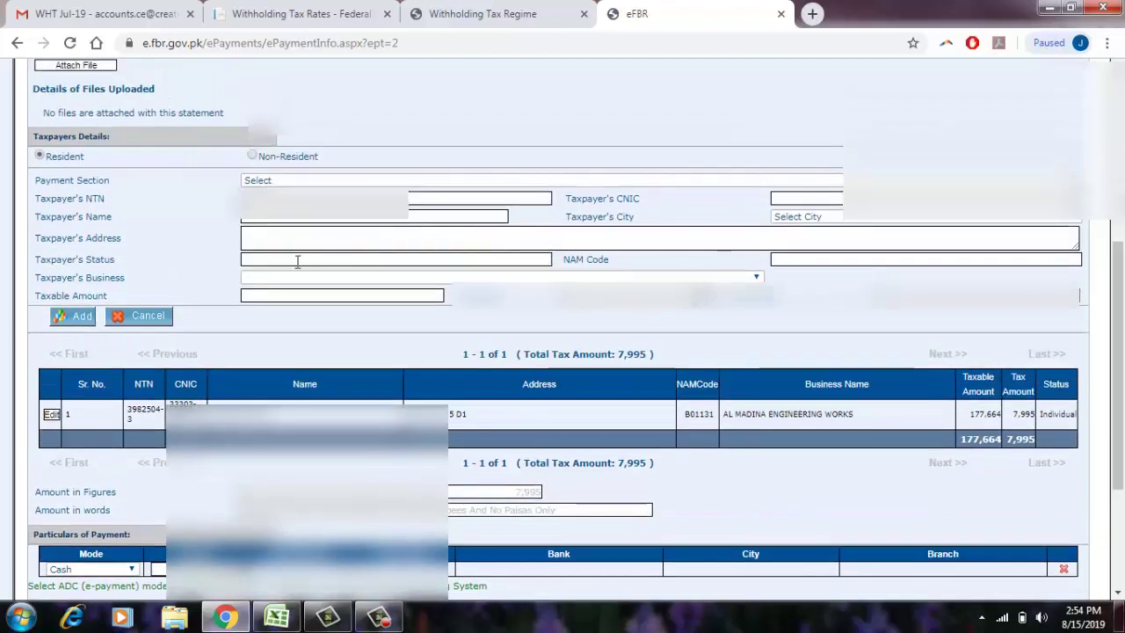
pyautogui.click(52, 414)
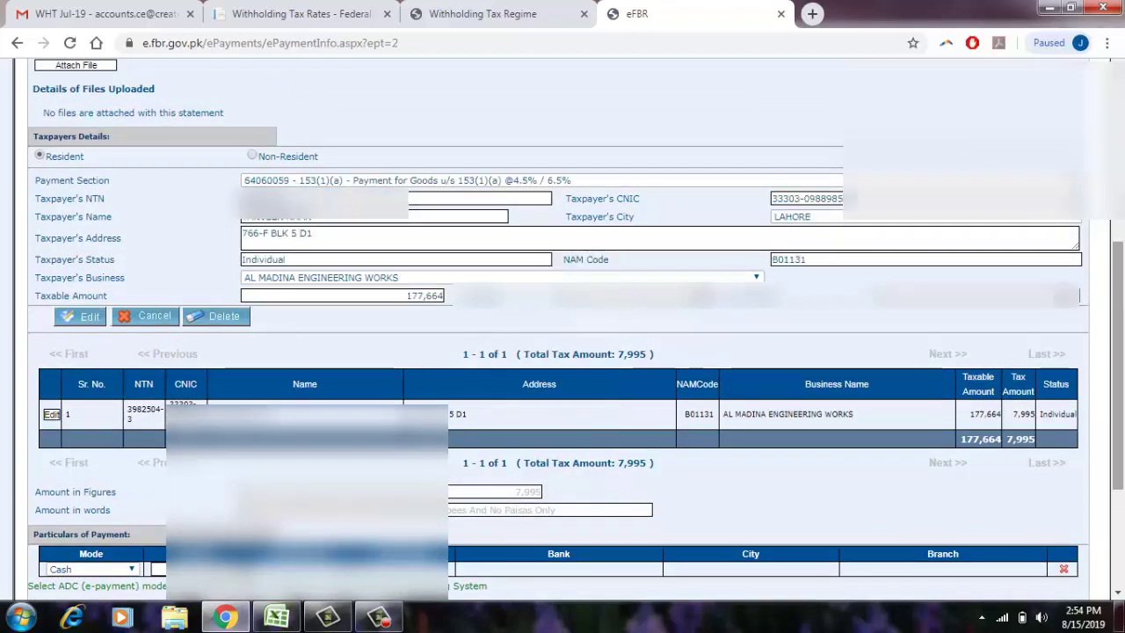
pyautogui.click(239, 318)
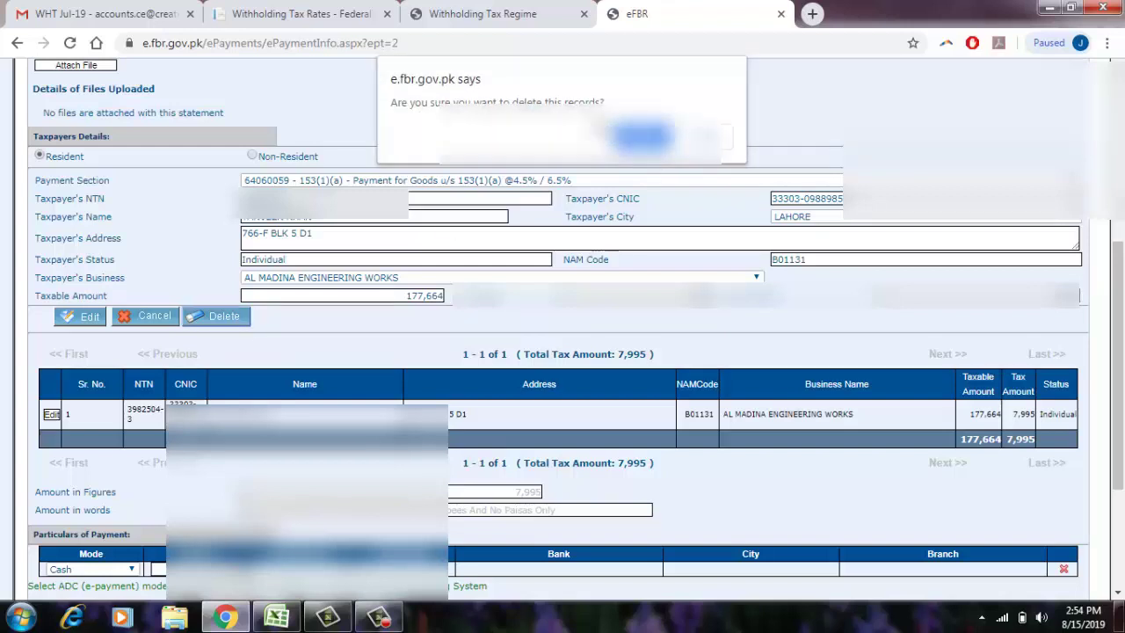
pyautogui.click(644, 136)
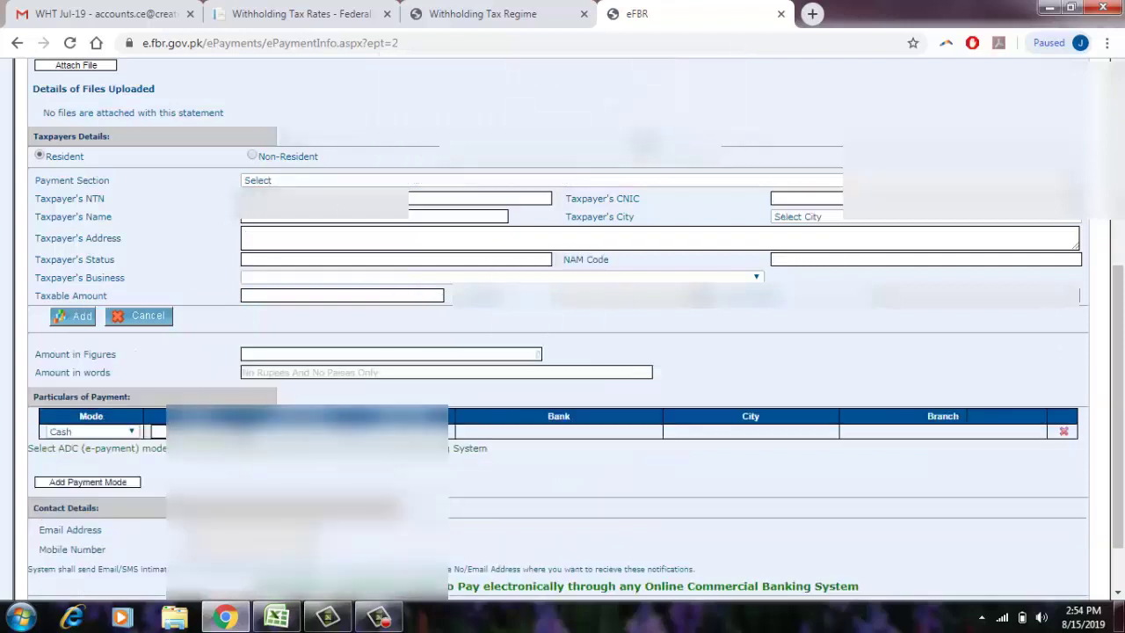
# Open the file upload page for attaching a file to this payment
pyautogui.moveTo(1121, 435); pyautogui.dragTo(1121, 328)
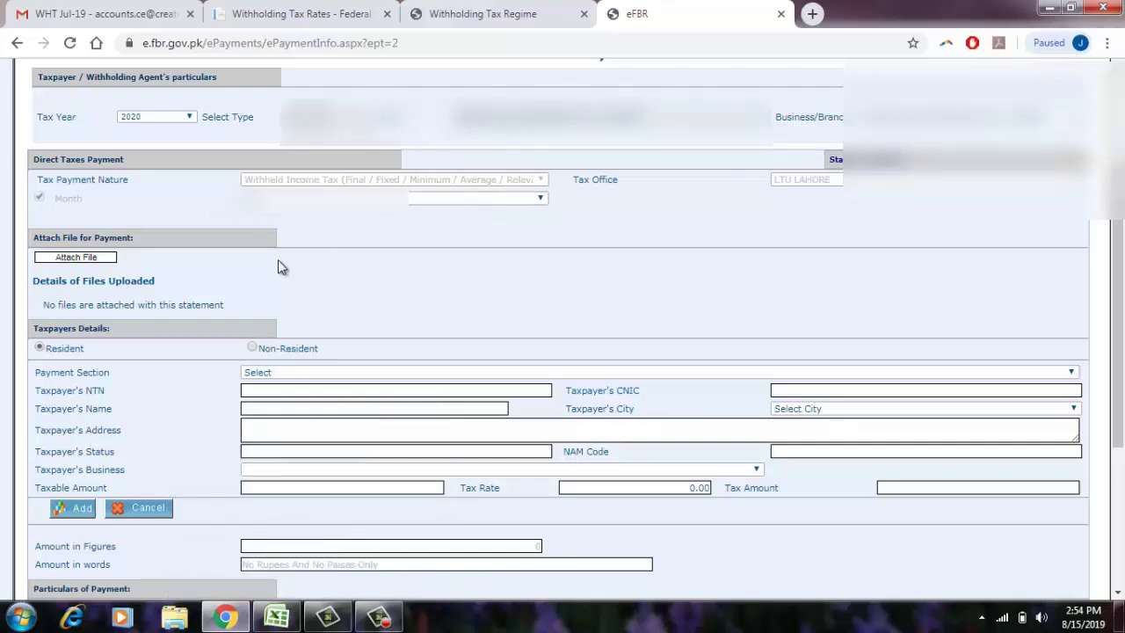
pyautogui.click(75, 258)
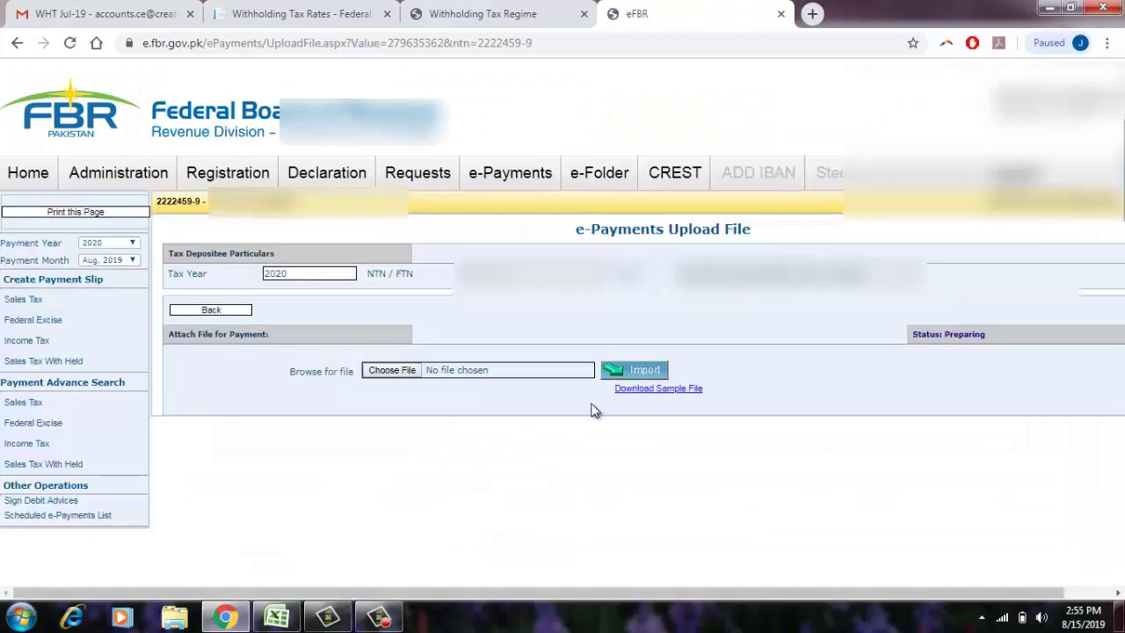
# Compare the columns of the prepared ePayments JUL-19 Final workbook in Excel with the sample file option on the eFBR upload page
pyautogui.click(277, 618)
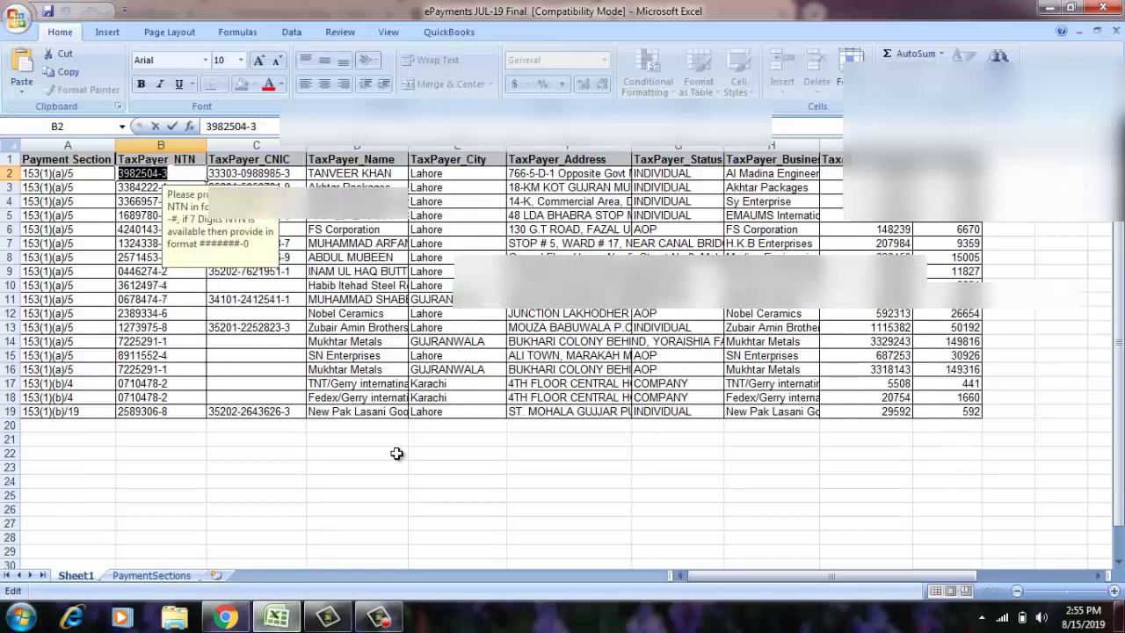
pyautogui.press('Return')
pyautogui.press('Tab')
pyautogui.press('Tab')
pyautogui.press('Tab')
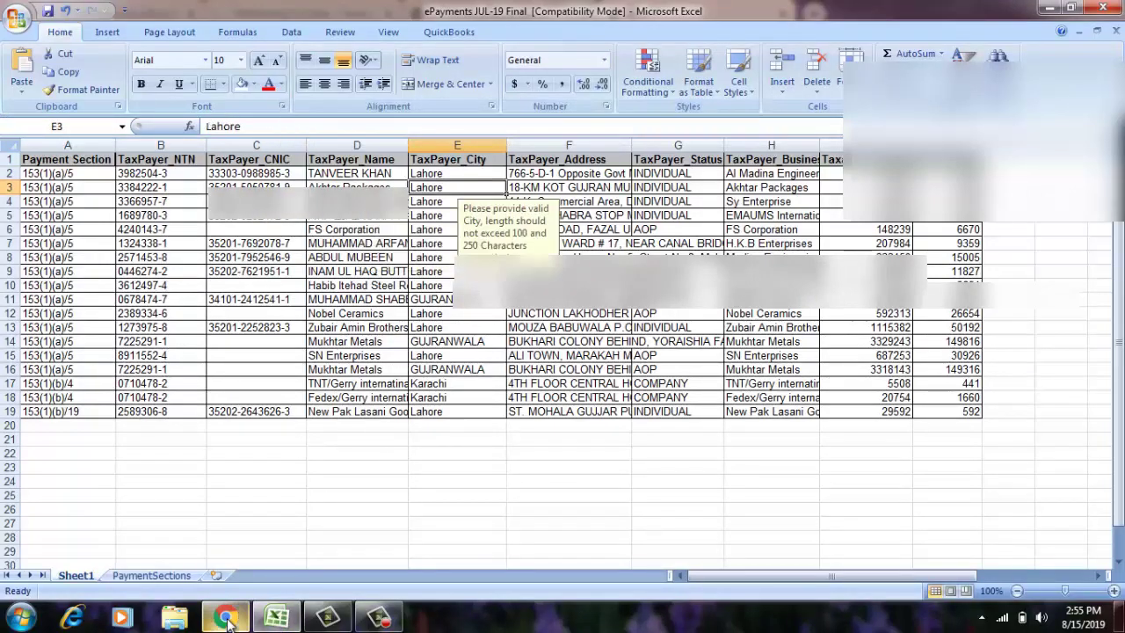
pyautogui.click(279, 619)
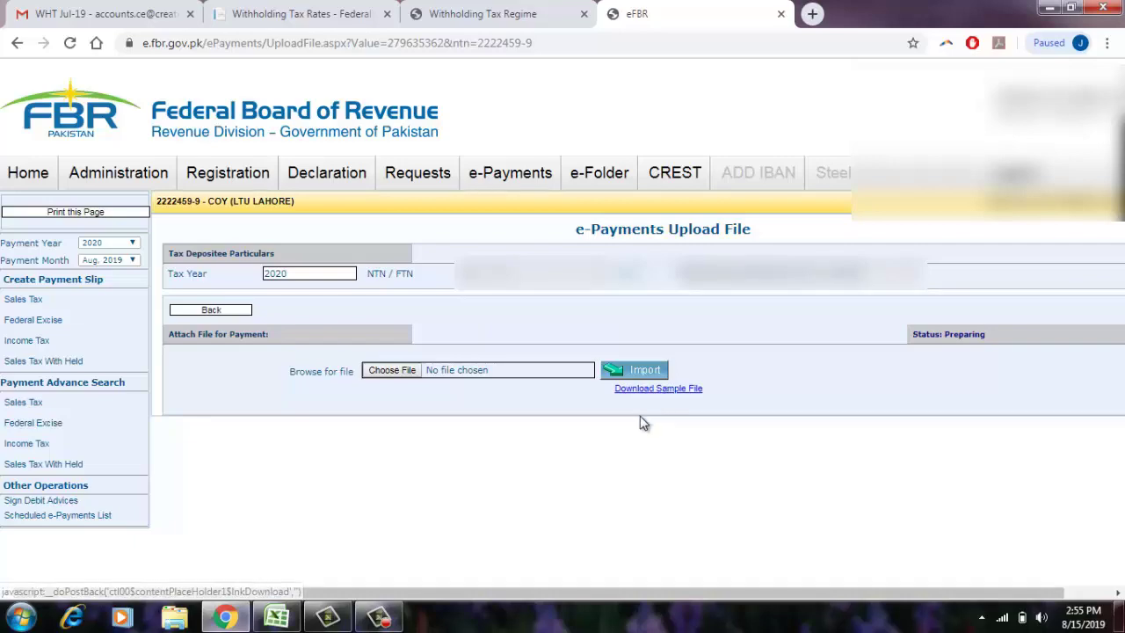
pyautogui.click(280, 617)
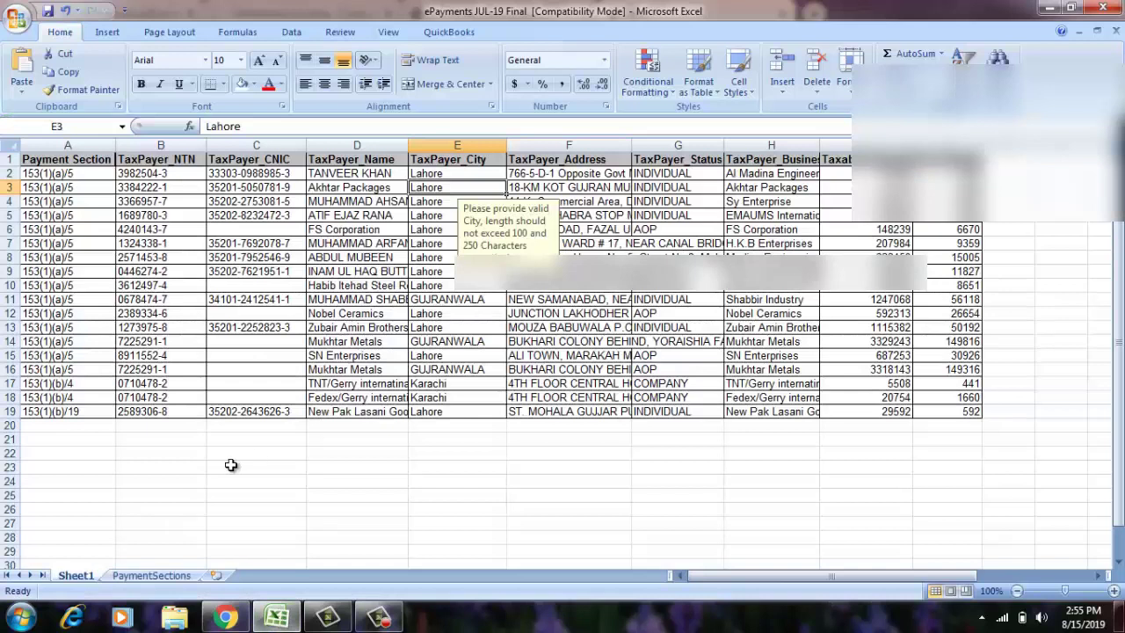
# Check the Payment Section column in Sheet1 and search the PaymentSections sheet for 4.5%
pyautogui.click(60, 192)
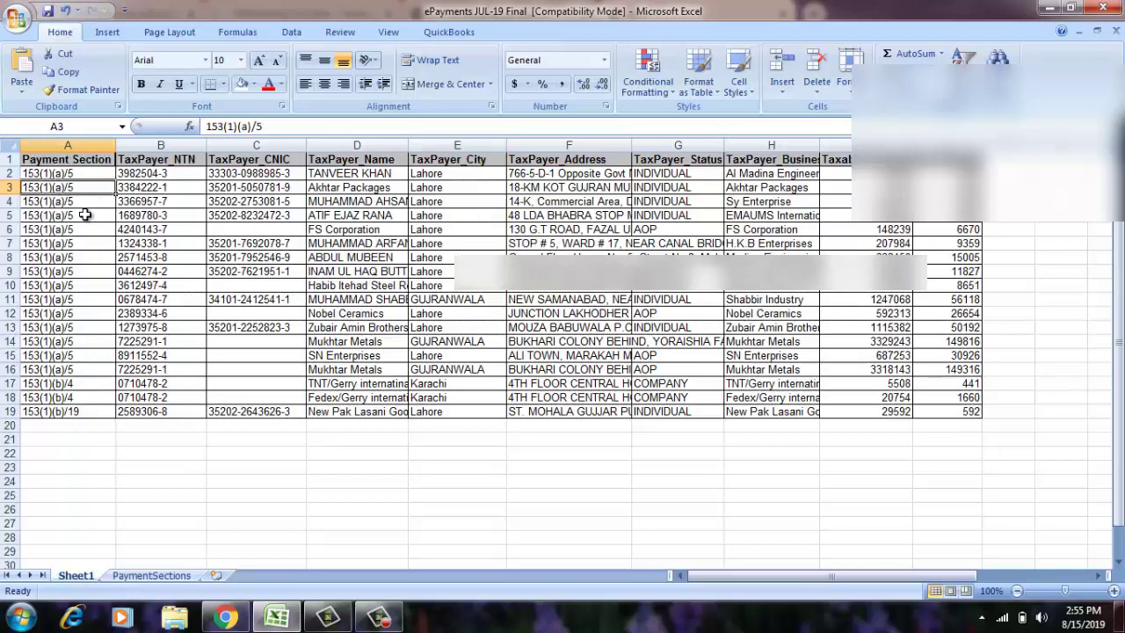
pyautogui.click(149, 576)
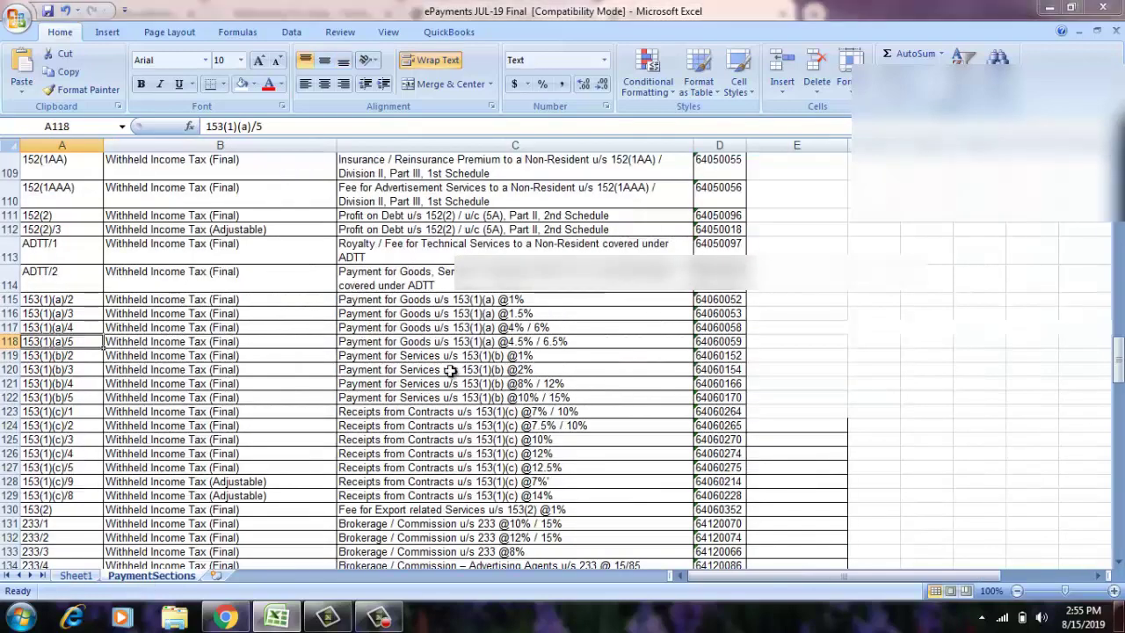
pyautogui.hotkey('ctrl', 'f')
pyautogui.press('Right')
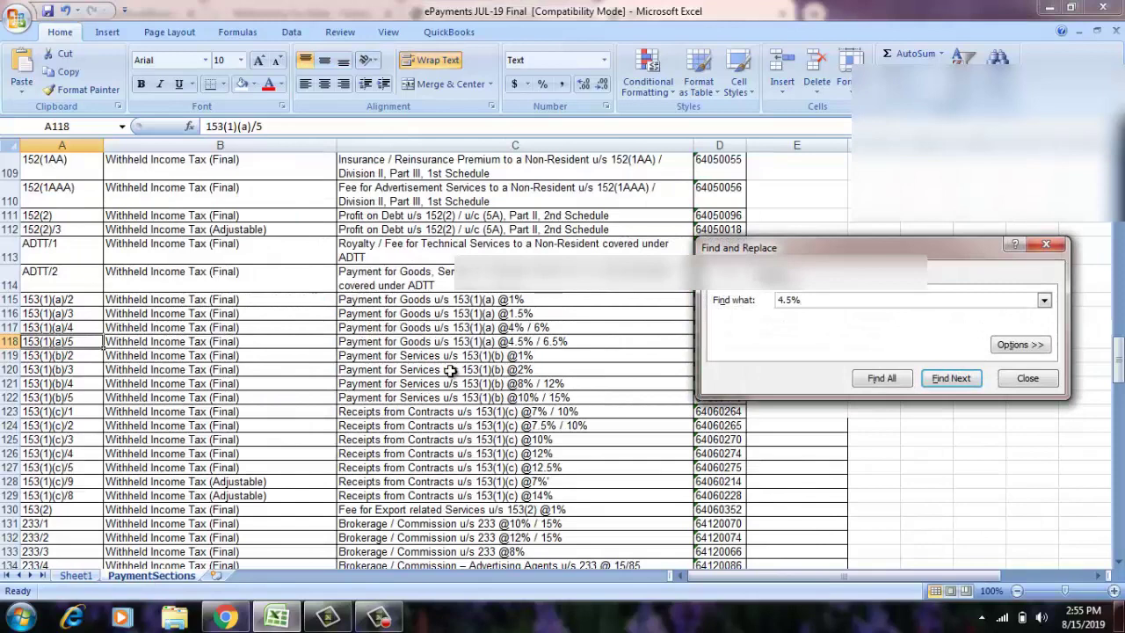
pyautogui.press('Return')
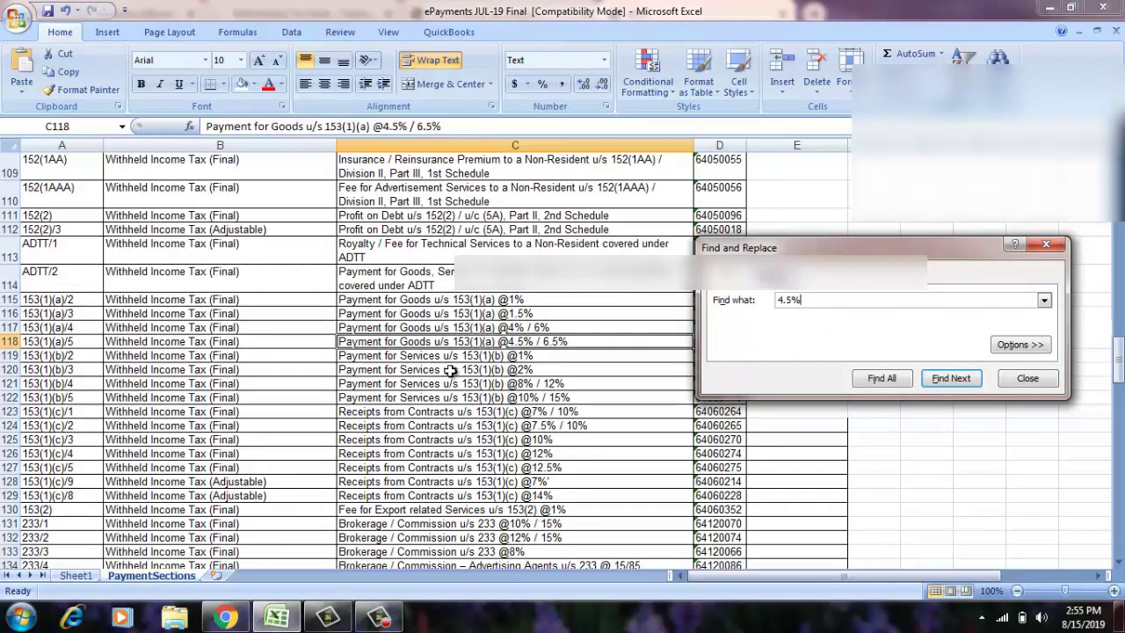
pyautogui.press('Return')
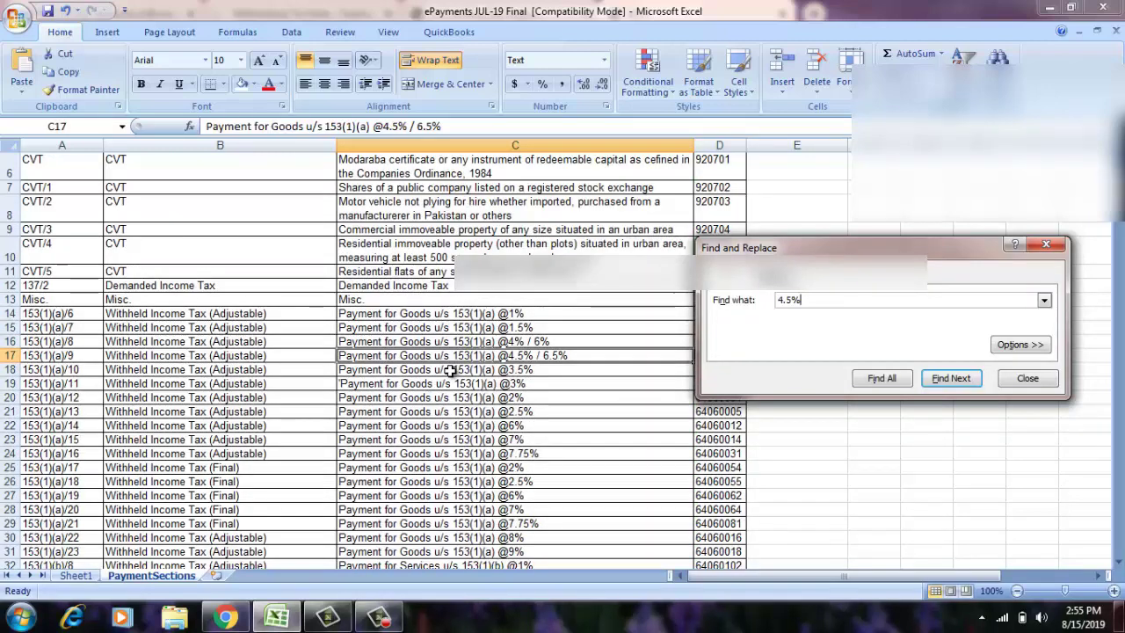
pyautogui.press('Return')
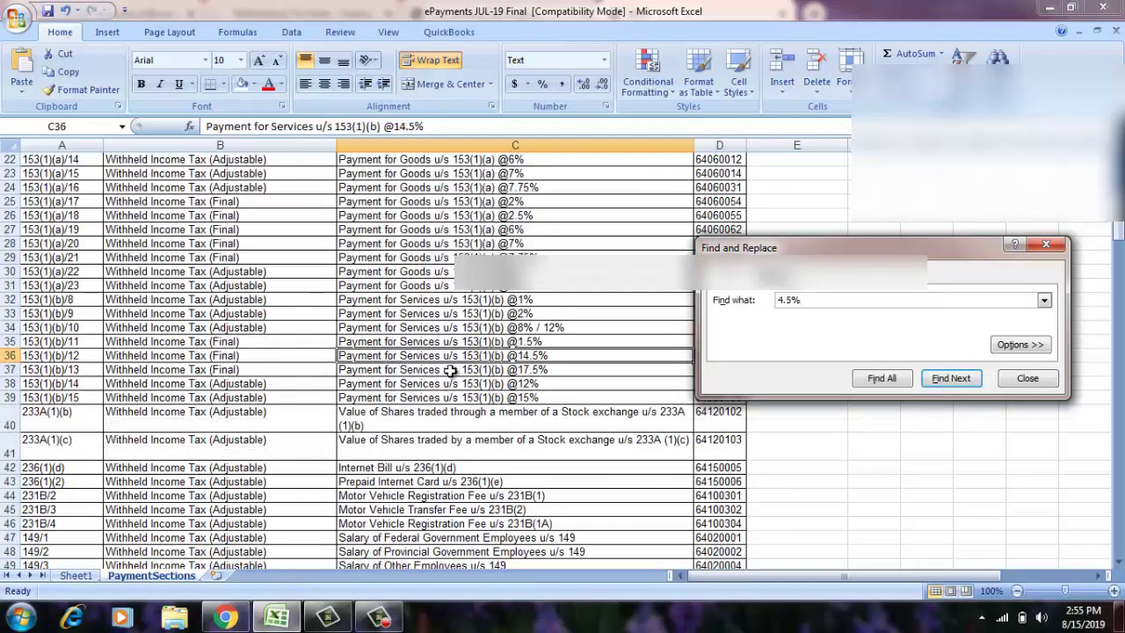
pyautogui.press('Return')
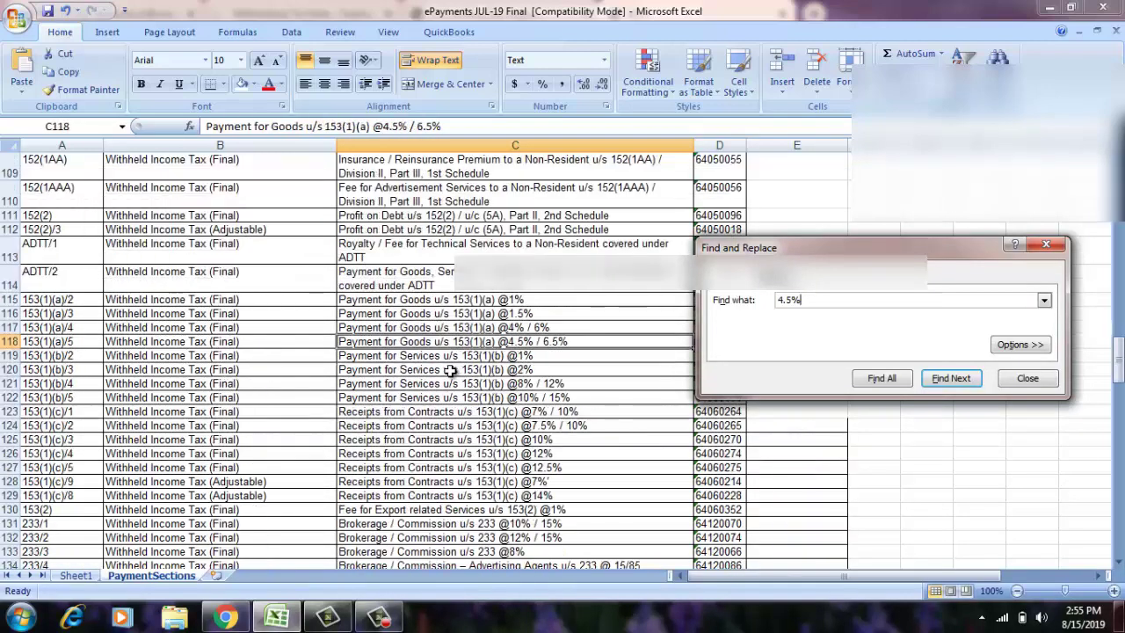
pyautogui.click(1020, 380)
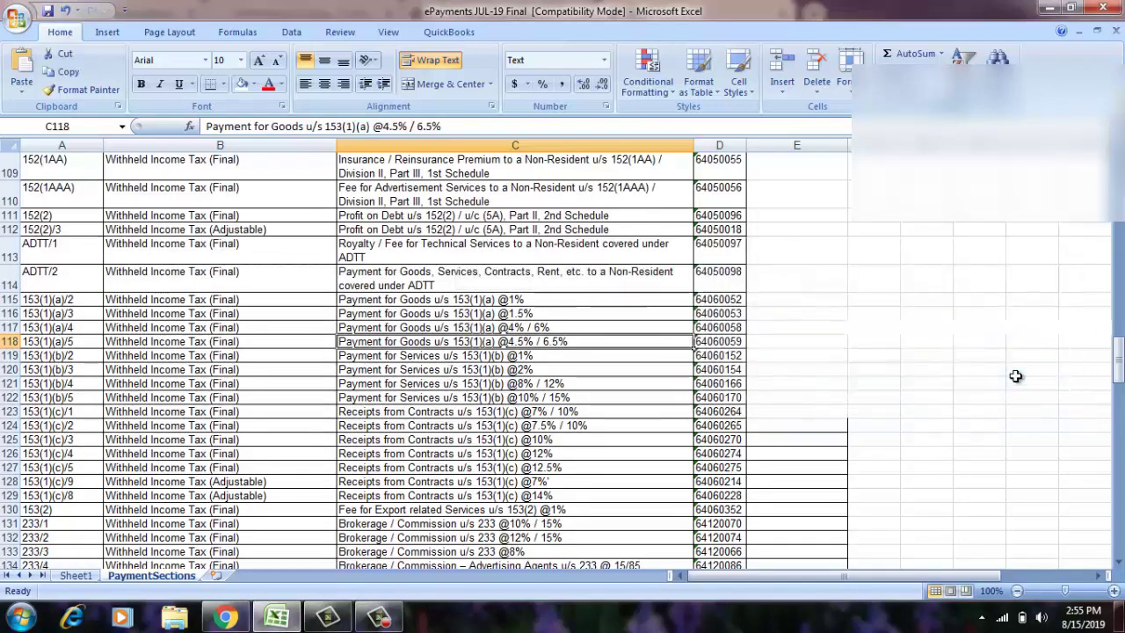
# Examine the 4.5% / 6.5% goods row in PaymentSections and compare its section code with Sheet1's Payment Section column
pyautogui.press('Left')
pyautogui.press('Left')
pyautogui.press('Right')
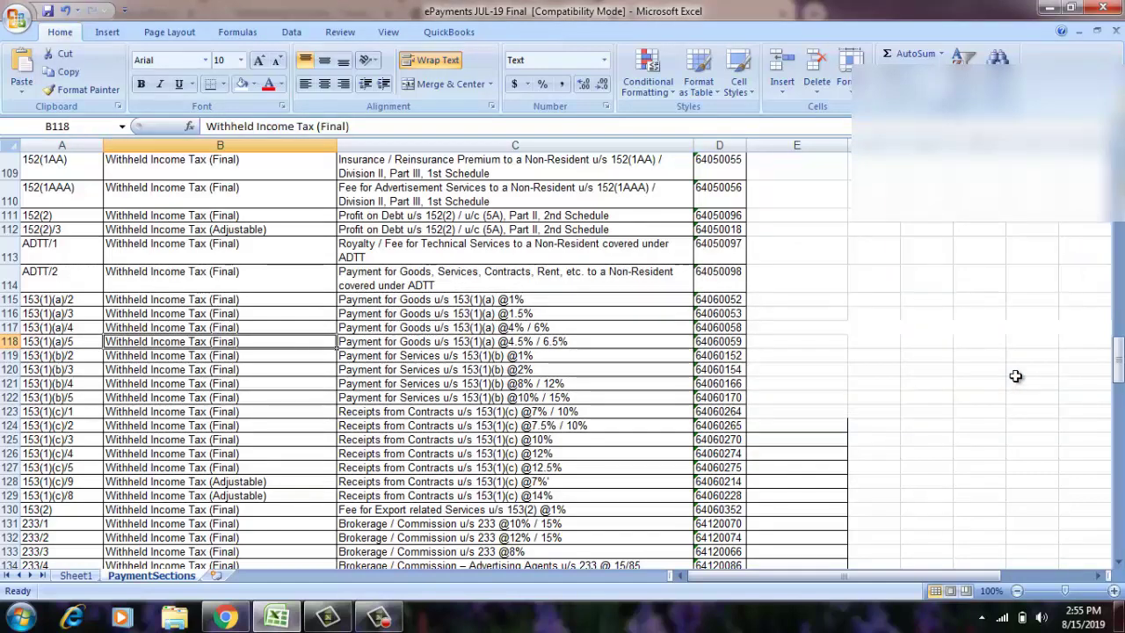
pyautogui.press('Left')
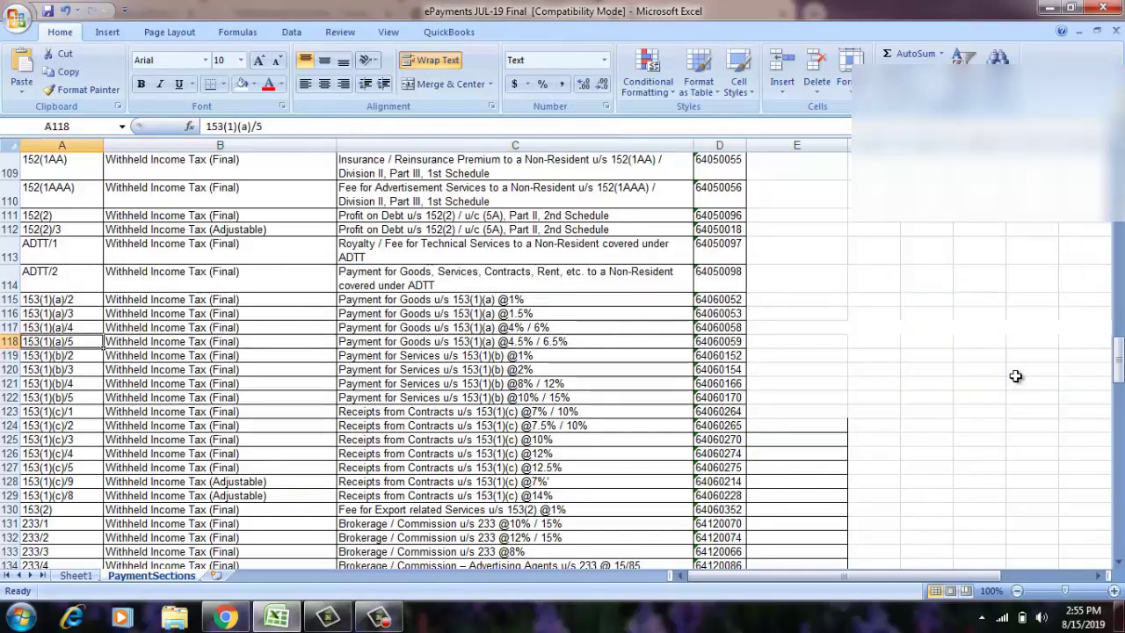
pyautogui.press('Right')
pyautogui.press('Right')
pyautogui.press('Right')
pyautogui.press('Left')
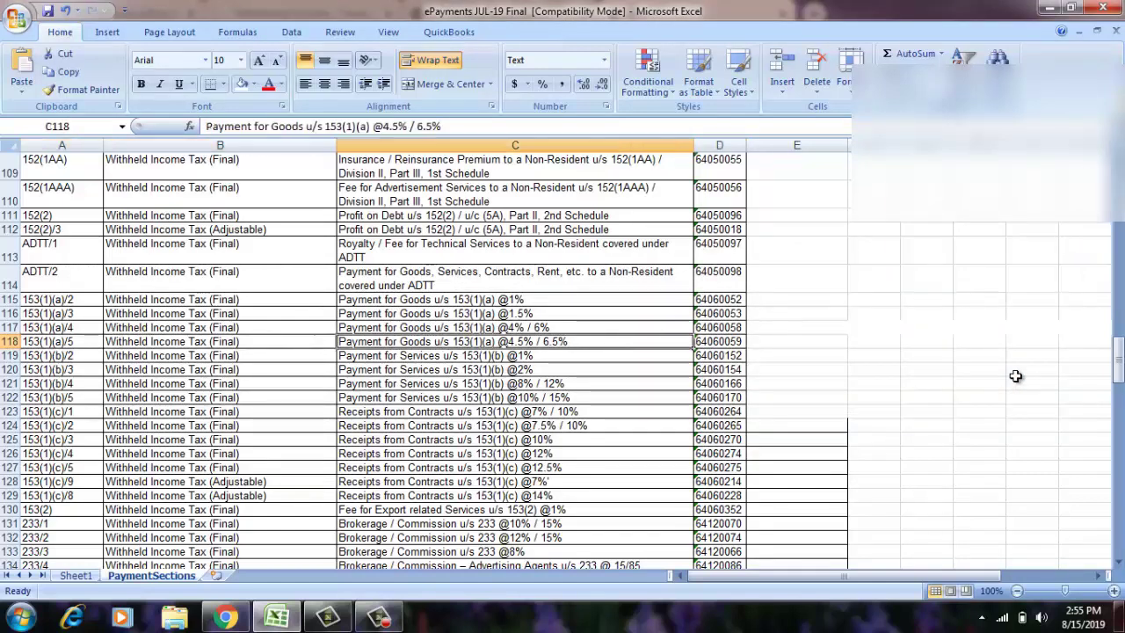
pyautogui.press('Left')
pyautogui.press('Left')
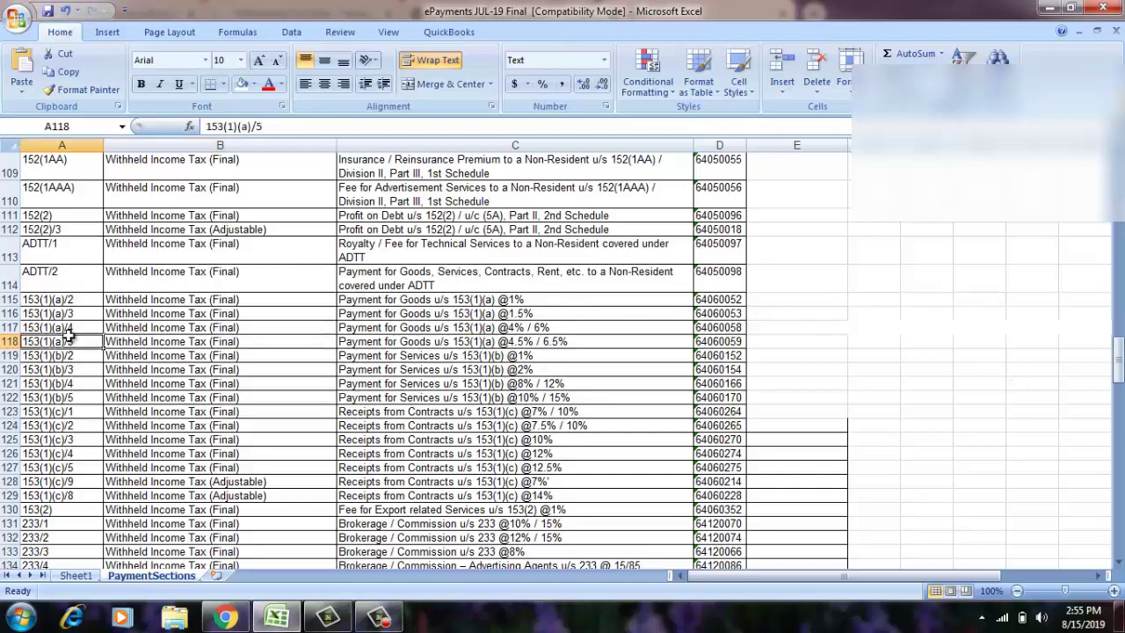
pyautogui.click(75, 575)
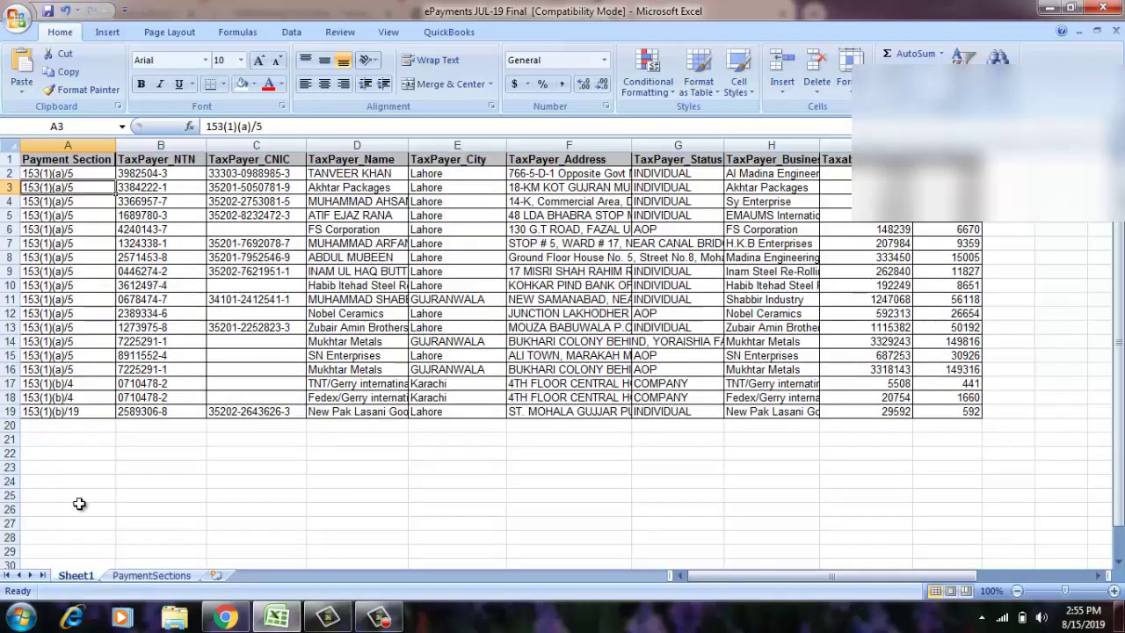
pyautogui.press('Up')
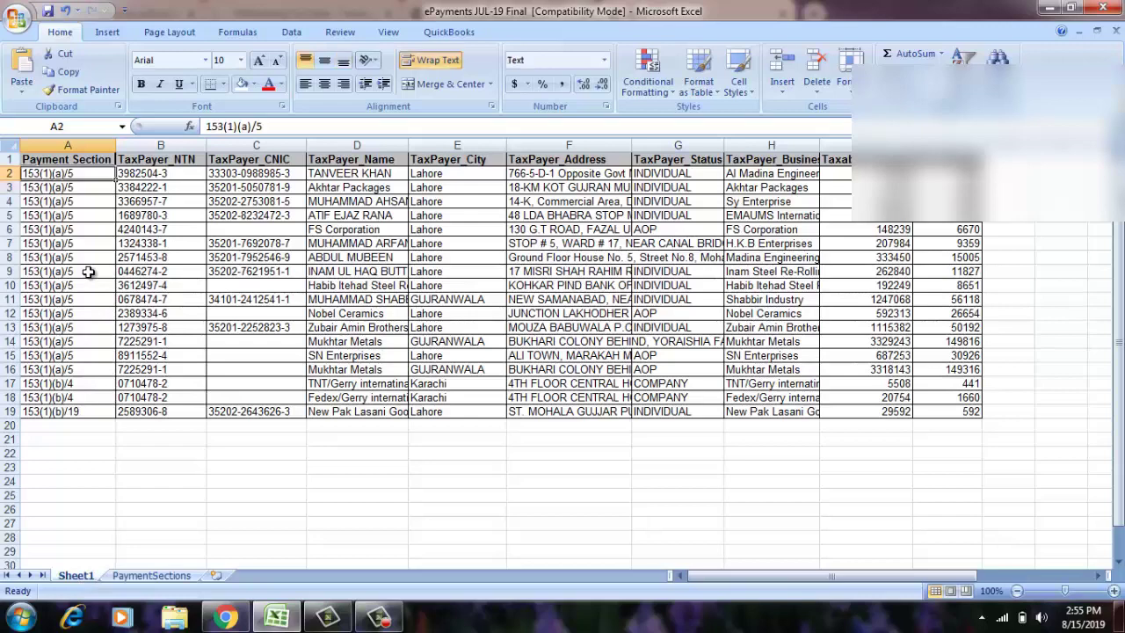
# Select the section code 153(1)(a)/5 in the PaymentSections sheet and confirm it in cell A2 of Sheet1
pyautogui.click(132, 577)
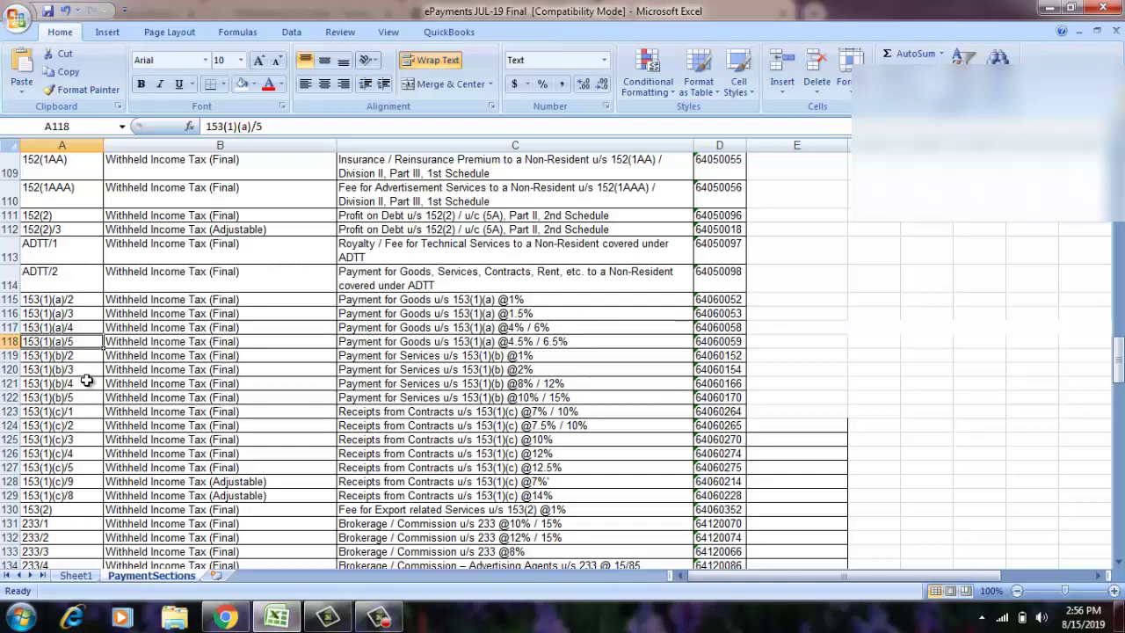
pyautogui.hotkey('ctrl', 'c')
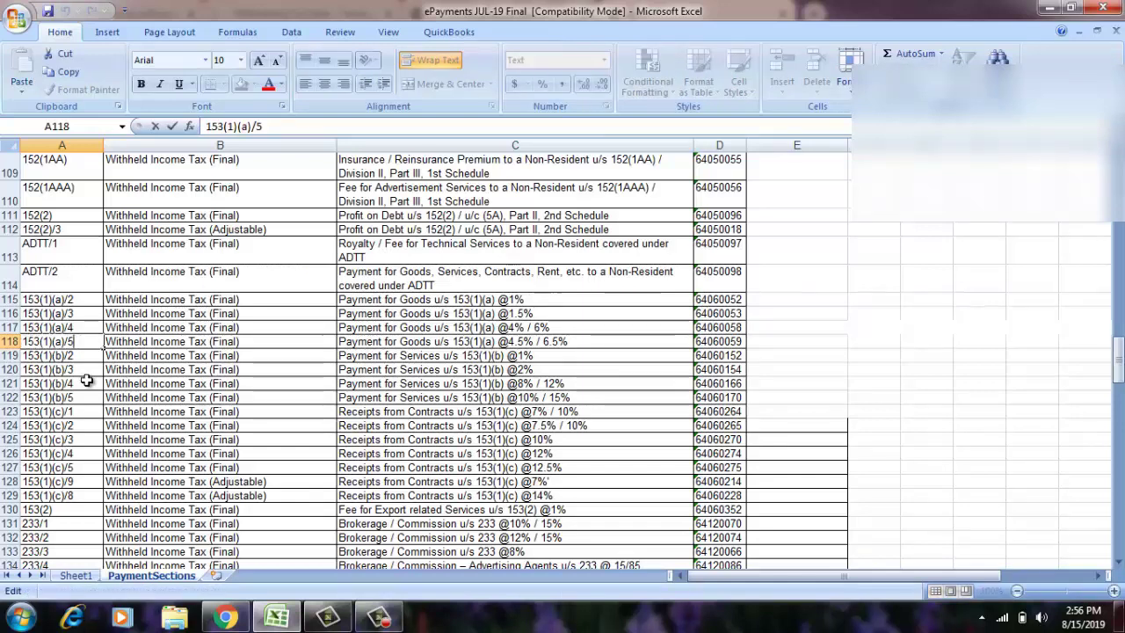
pyautogui.press('F2')
pyautogui.hotkey('shift', 'Left')
pyautogui.hotkey('shift', 'Left')
pyautogui.hotkey('shift', 'Left')
pyautogui.hotkey('shift', 'Left')
pyautogui.hotkey('shift', 'Left')
pyautogui.hotkey('shift', 'Left')
pyautogui.hotkey('shift', 'Left')
pyautogui.hotkey('shift', 'Left')
pyautogui.hotkey('shift', 'Left')
pyautogui.hotkey('shift', 'Left')
pyautogui.hotkey('shift', 'Left')
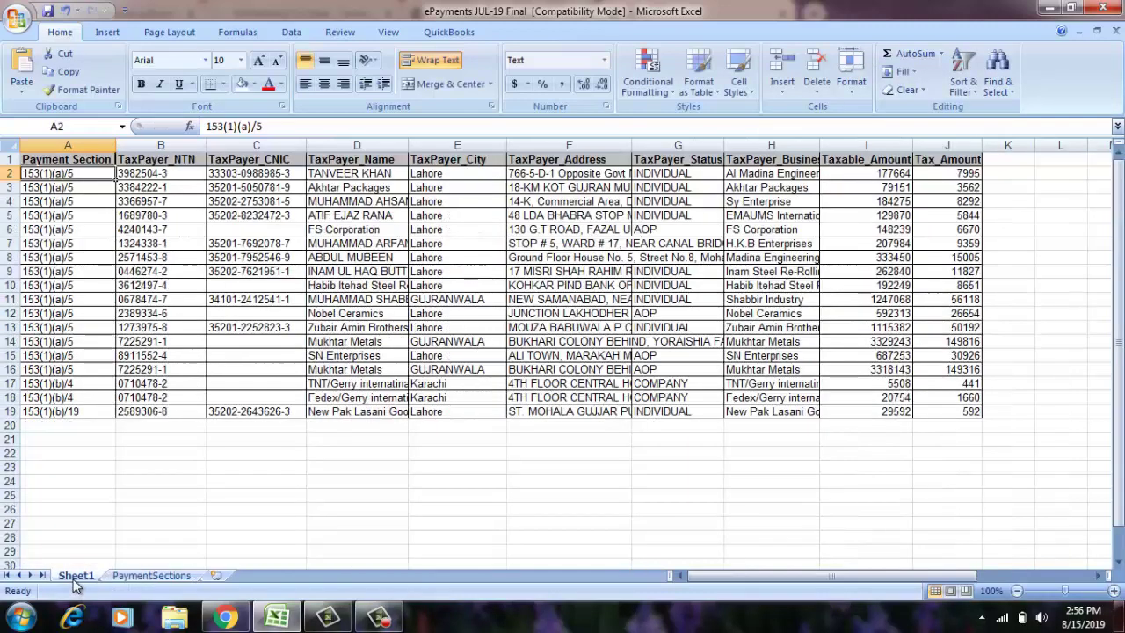
pyautogui.click(76, 576)
pyautogui.doubleClick(77, 175)
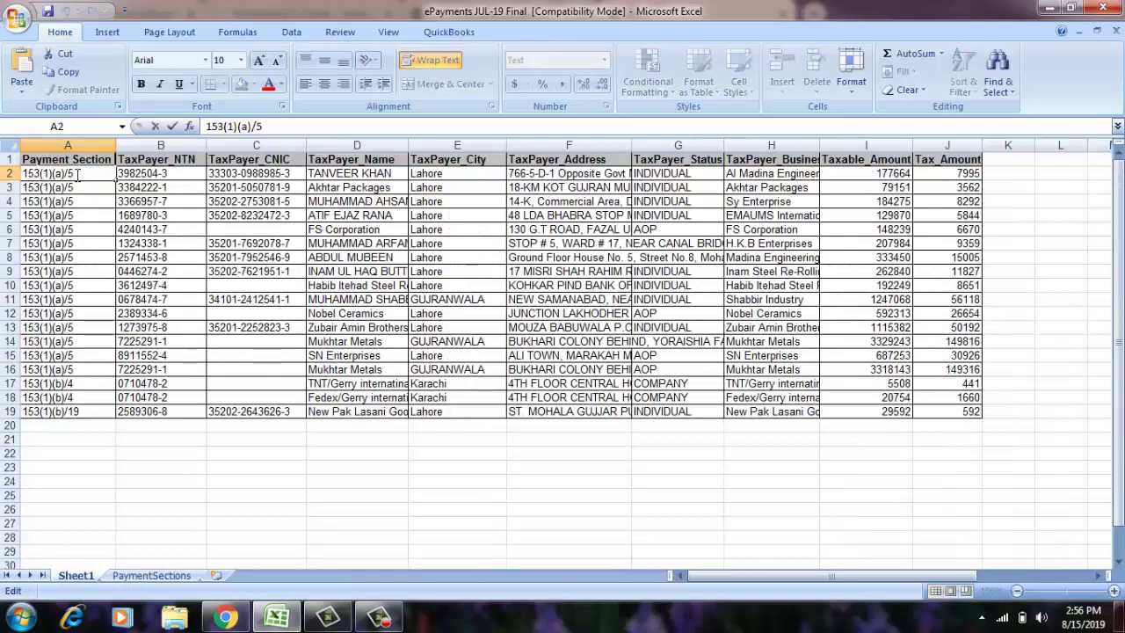
pyautogui.press('Return')
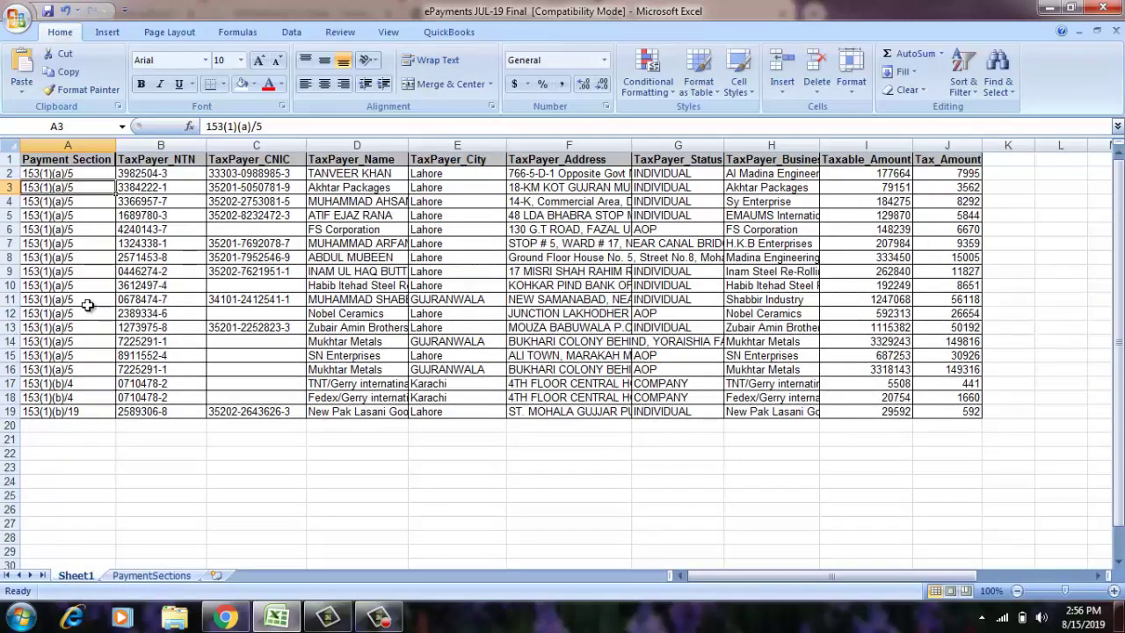
# Examine the TaxPayer_NTN entries in the first rows of Sheet1 and the number format they require
pyautogui.press('Right')
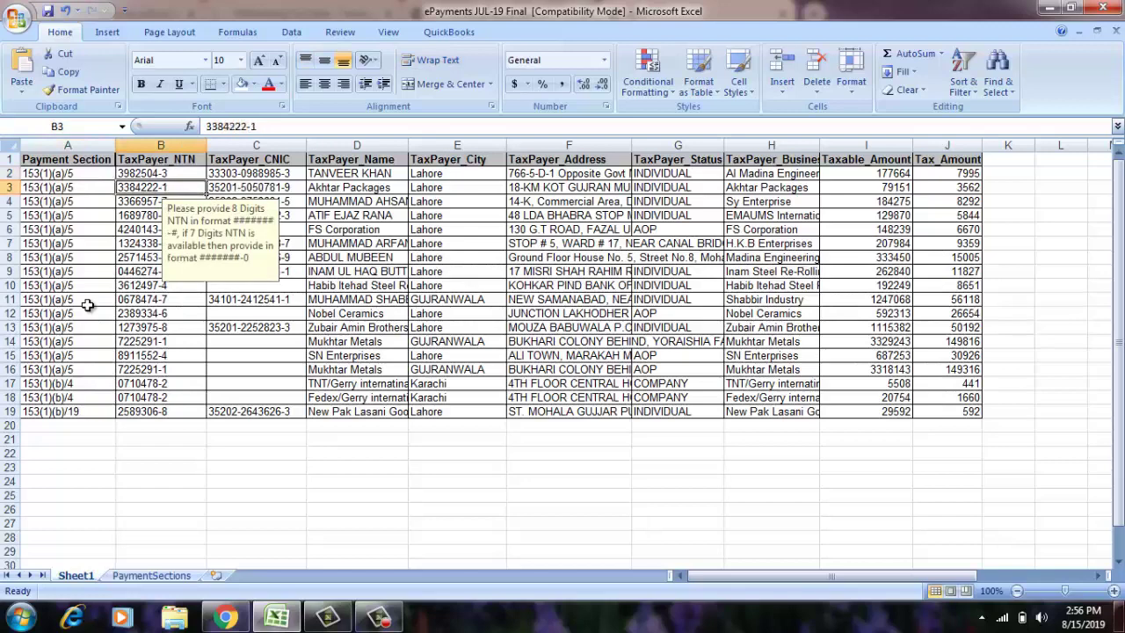
pyautogui.press('Down')
pyautogui.press('Down')
pyautogui.press('Down')
pyautogui.press('Up')
pyautogui.press('Up')
pyautogui.press('Up')
pyautogui.press('Up')
pyautogui.press('Down')
pyautogui.press('Down')
pyautogui.press('Down')
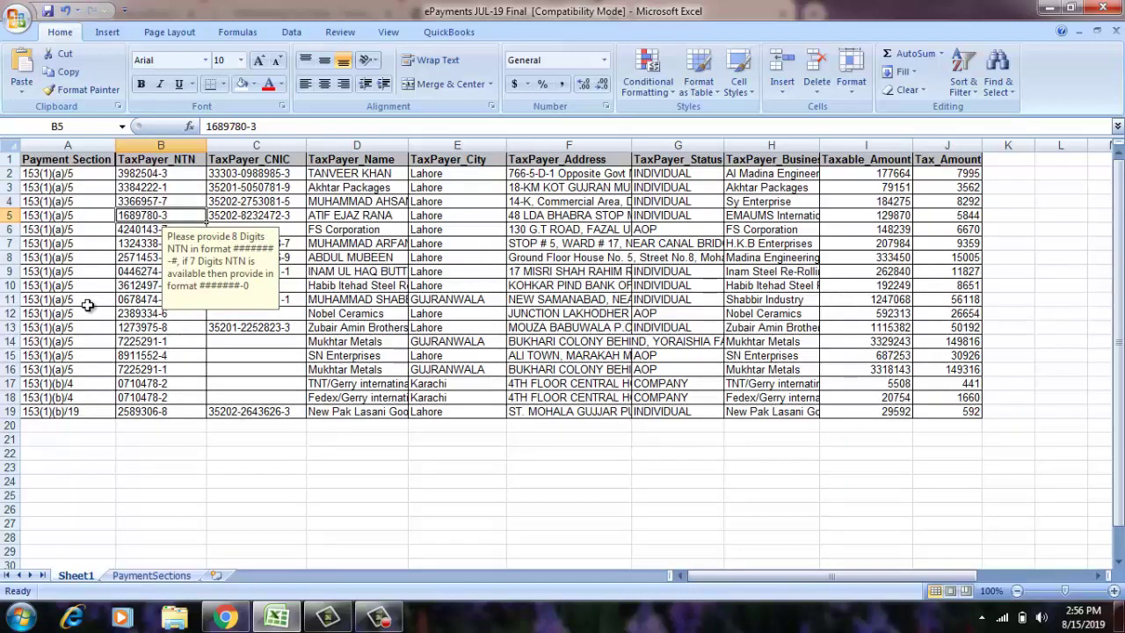
pyautogui.press('Up')
pyautogui.press('Up')
pyautogui.press('Up')
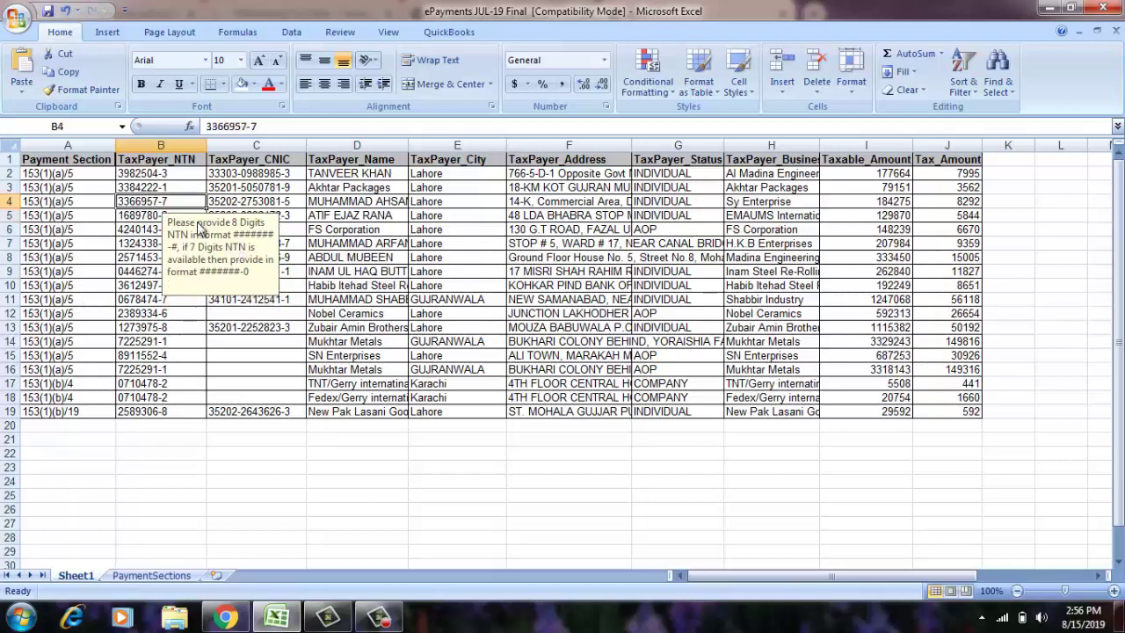
pyautogui.press('Down')
pyautogui.press('Down')
pyautogui.press('Down')
pyautogui.press('Down')
pyautogui.press('Up')
pyautogui.press('Up')
pyautogui.press('Up')
pyautogui.press('Up')
# Examine the CNIC column and the first taxpayer's row from name to taxable amount, including the format required for each field
pyautogui.press('Right')
pyautogui.press('Down')
pyautogui.press('Down')
pyautogui.press('Down')
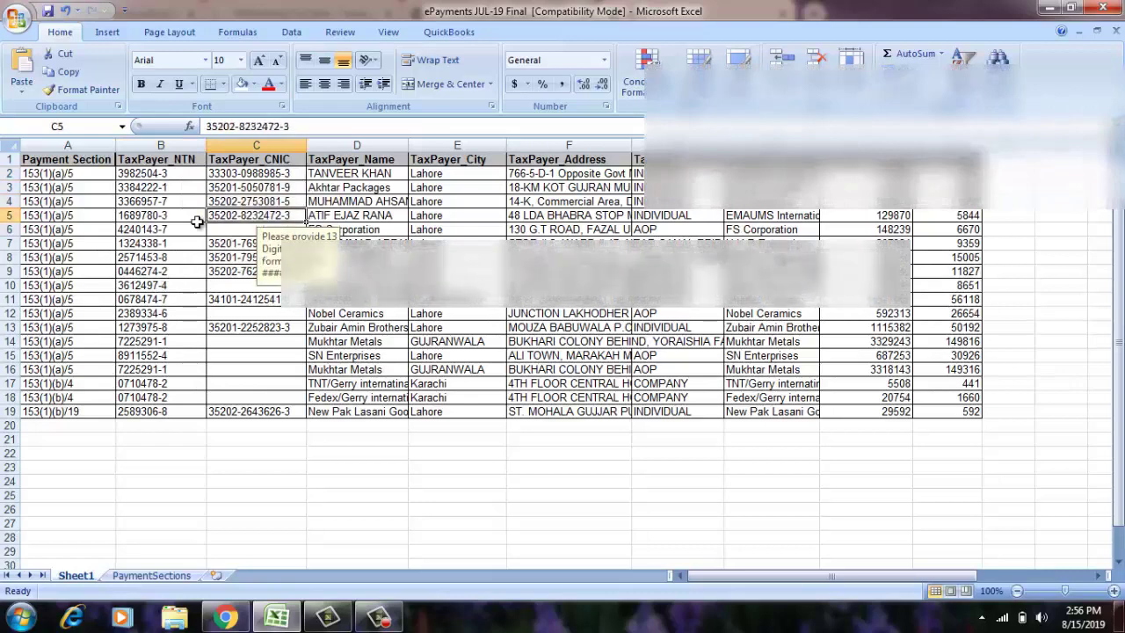
pyautogui.press('Right')
pyautogui.press('Up')
pyautogui.press('Up')
pyautogui.press('Up')
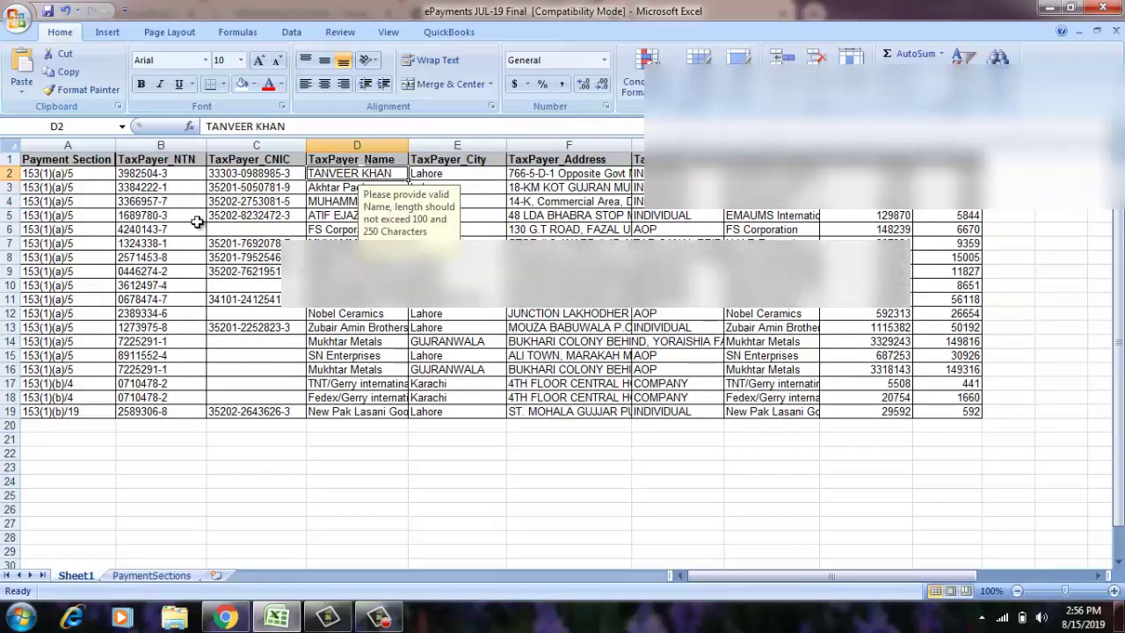
pyautogui.press('Right')
pyautogui.press('Right')
pyautogui.press('Right')
pyautogui.press('Right')
pyautogui.press('Right')
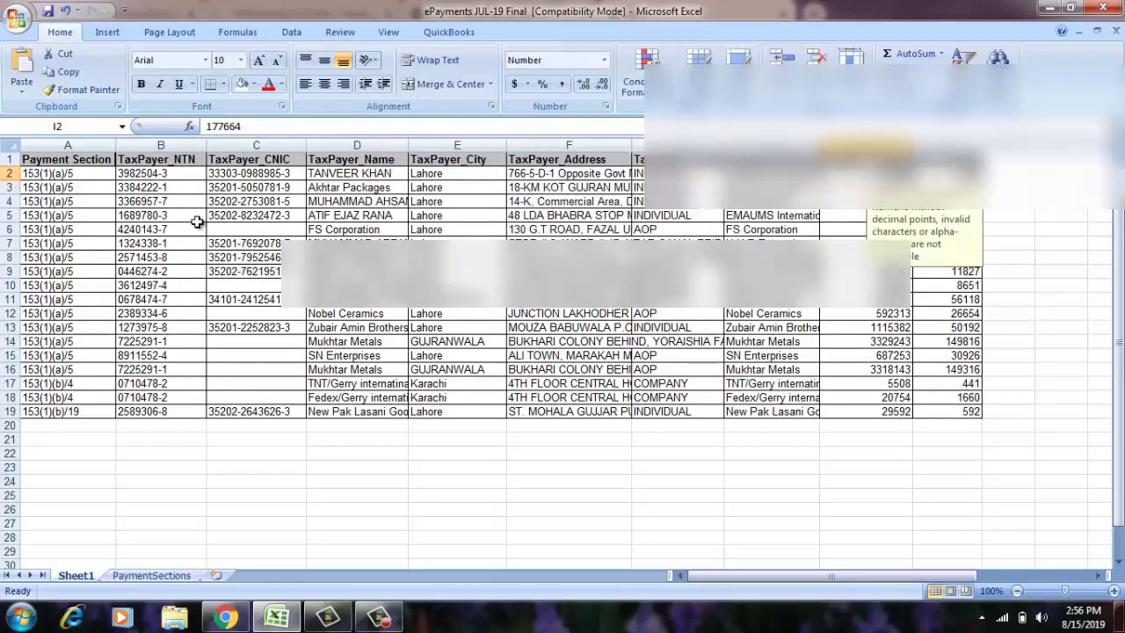
# Examine the tax amount entries of the first three taxpayers in Sheet1 and the number format they require
pyautogui.press('Right')
pyautogui.press('Down')
pyautogui.press('Down')
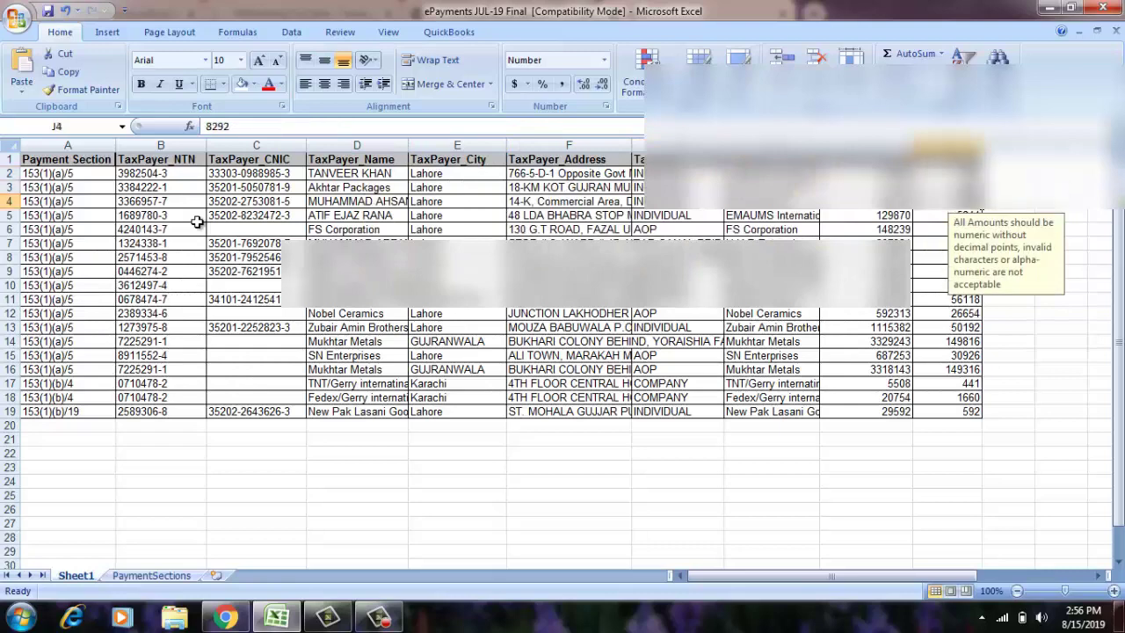
# Switch to Chrome and import ePayments JUL-19 Final from the Desktop's Epayments folder as the payment file, dismissing the discrepancy notice
pyautogui.click(229, 615)
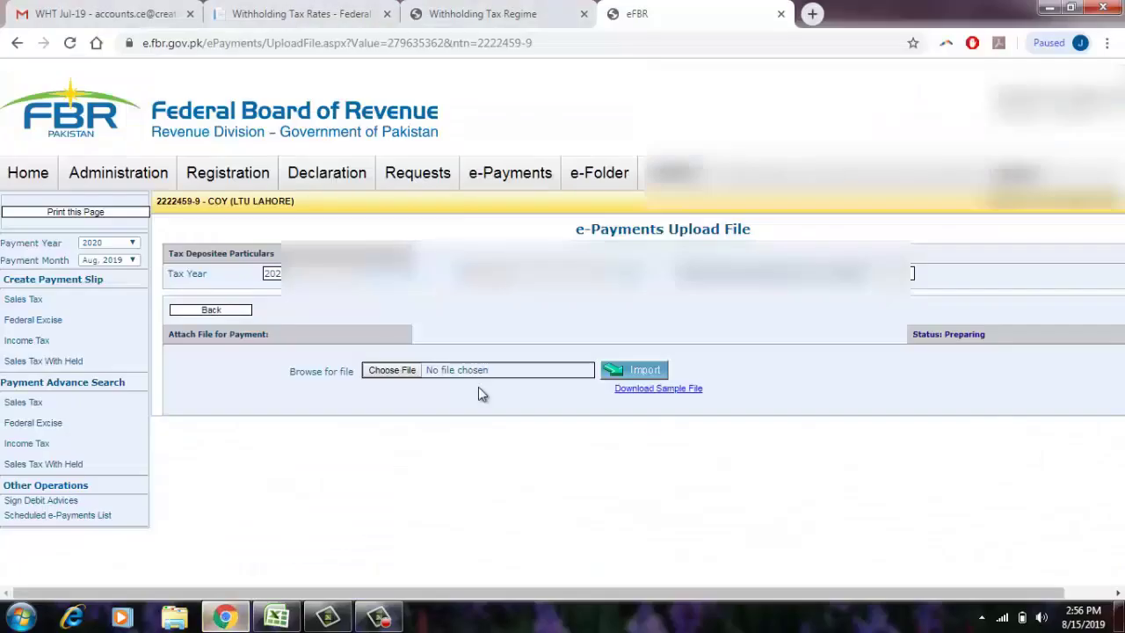
pyautogui.click(397, 370)
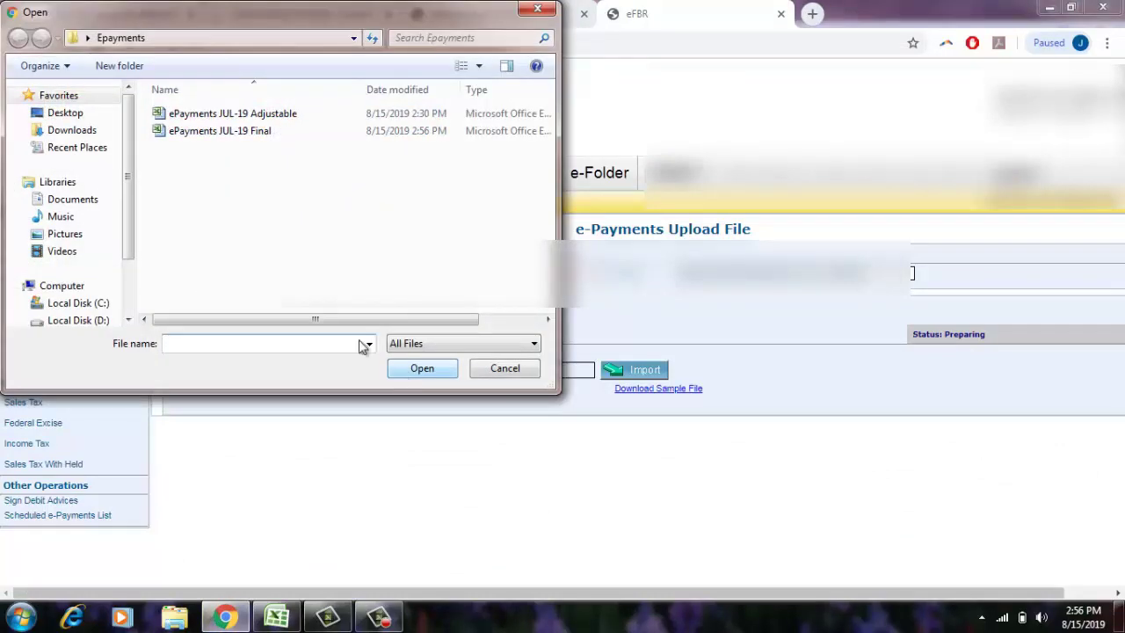
pyautogui.click(74, 116)
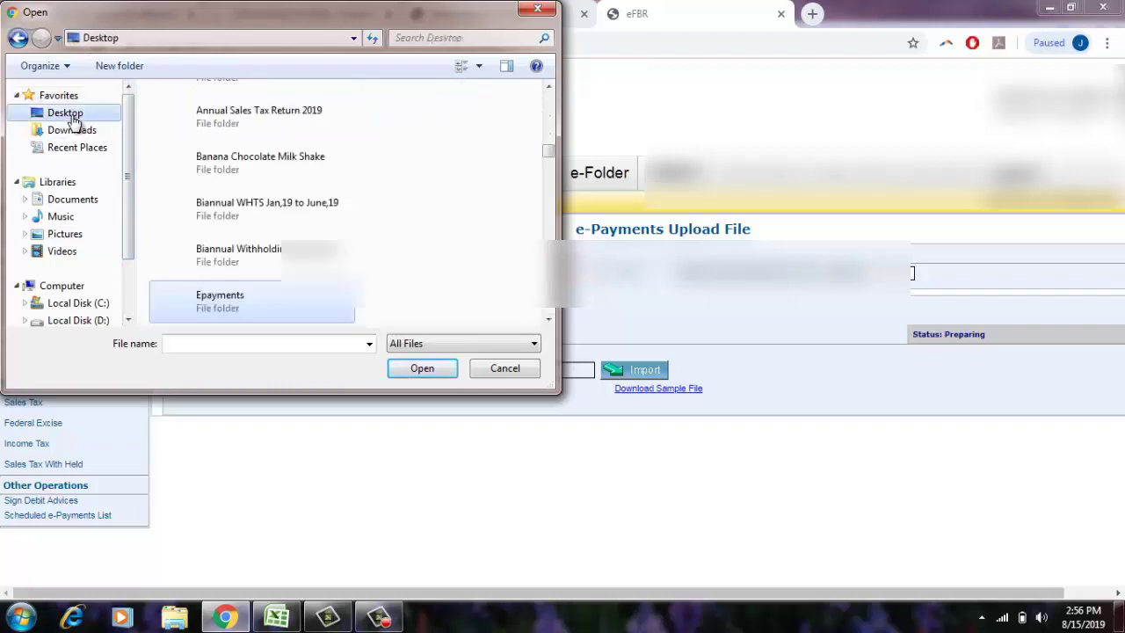
pyautogui.doubleClick(220, 296)
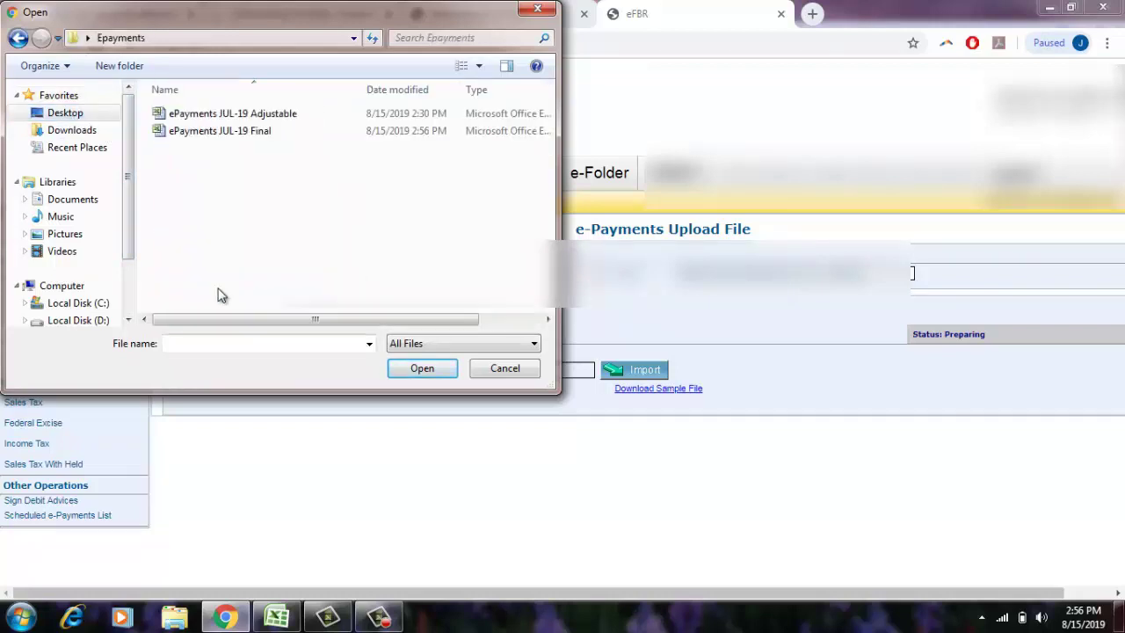
pyautogui.click(219, 138)
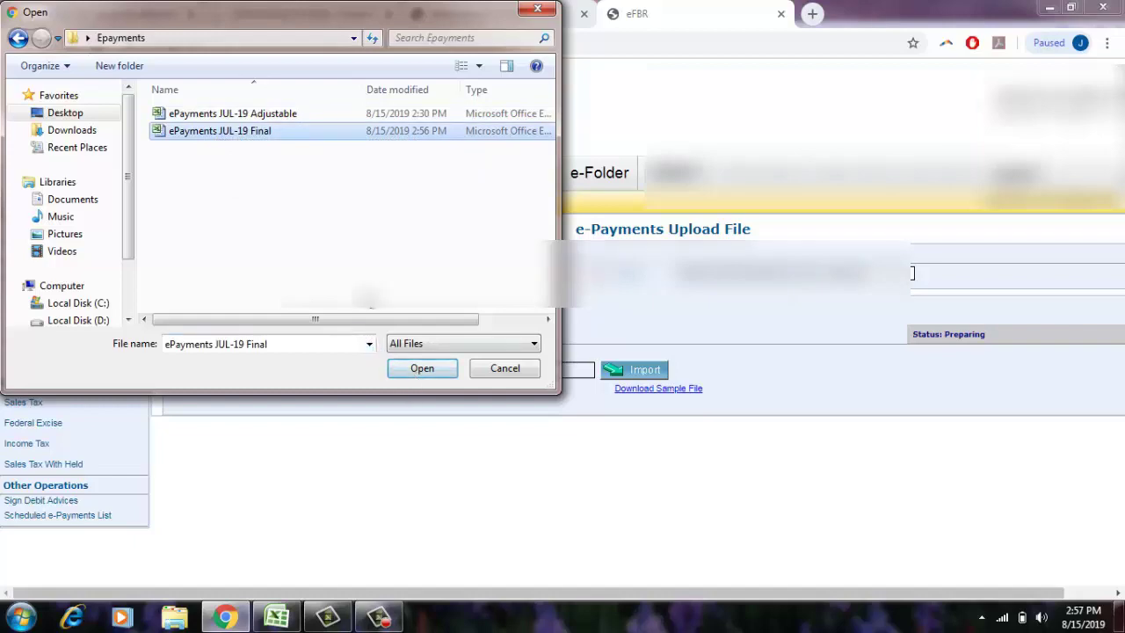
pyautogui.click(422, 370)
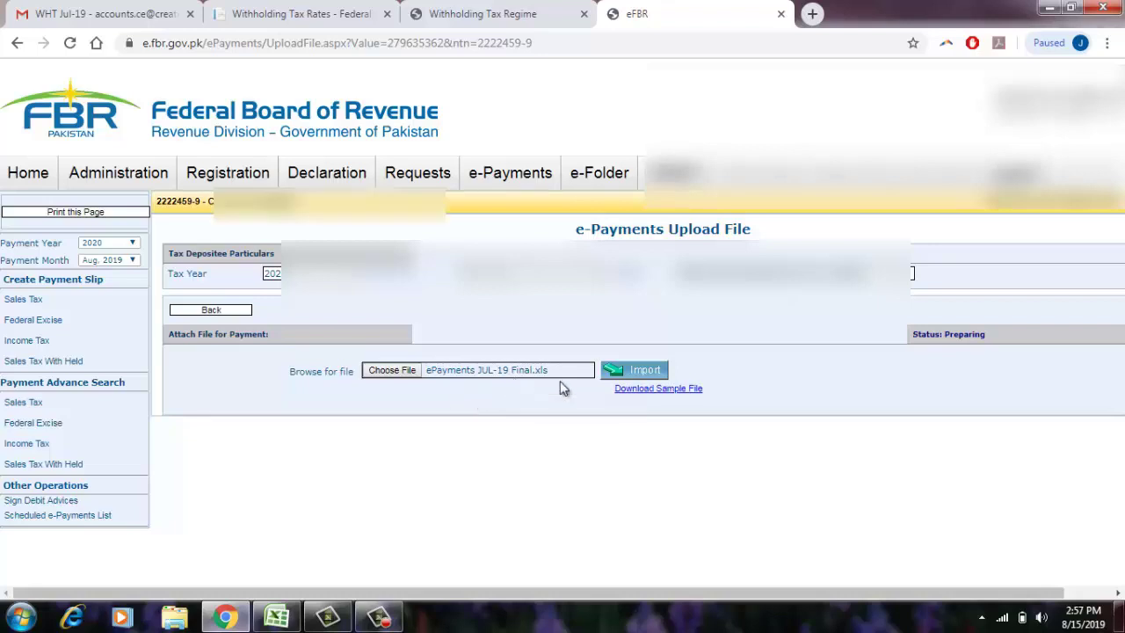
pyautogui.click(633, 372)
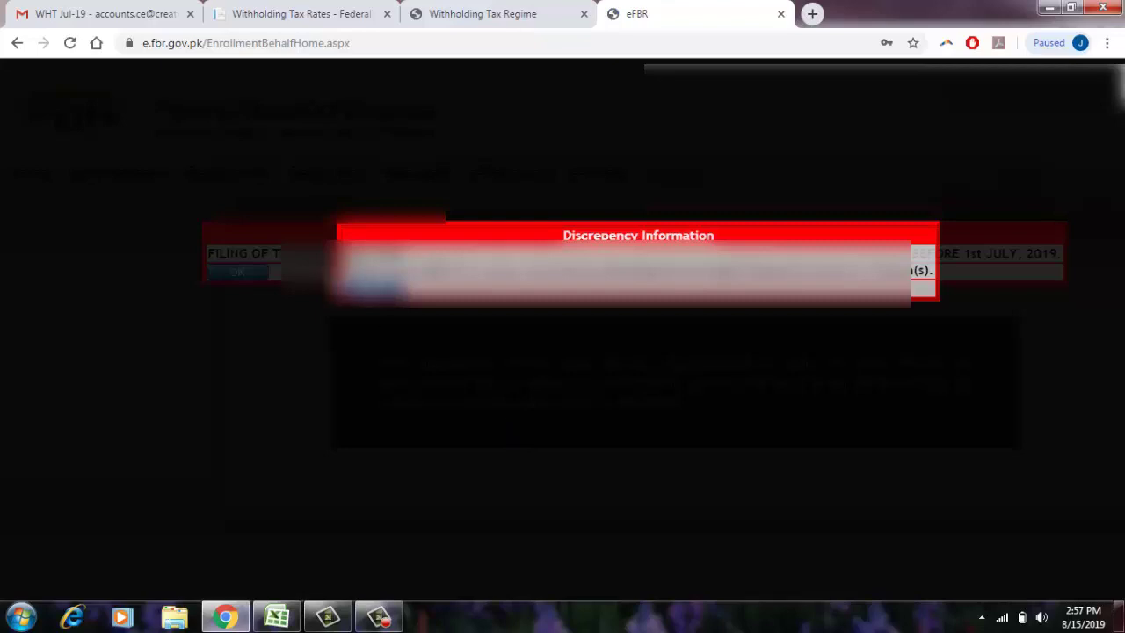
pyautogui.click(377, 298)
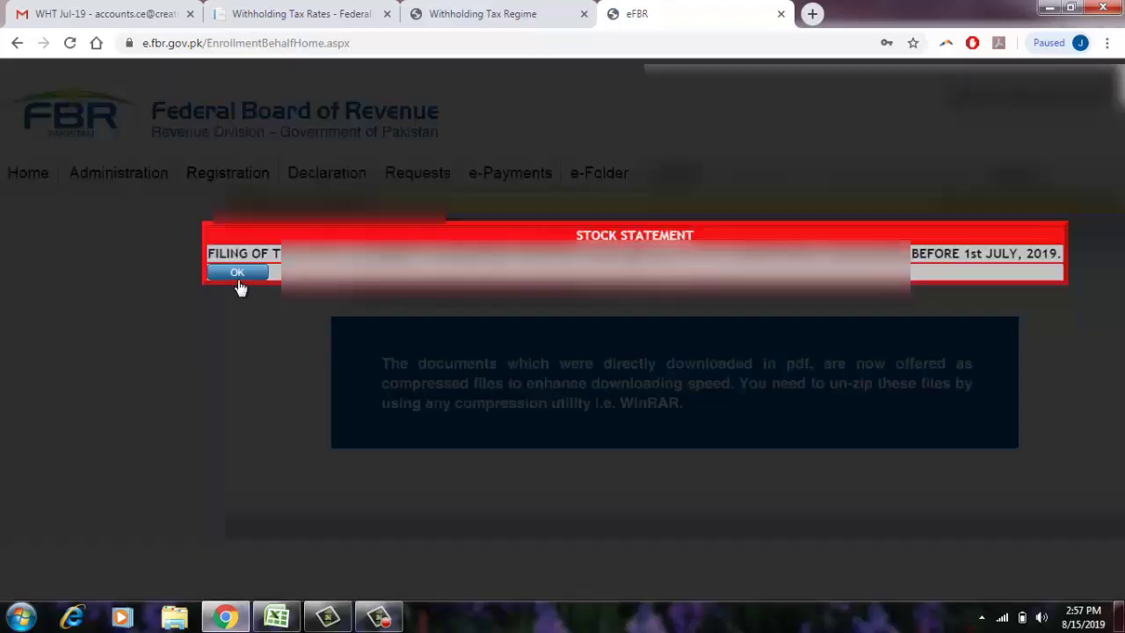
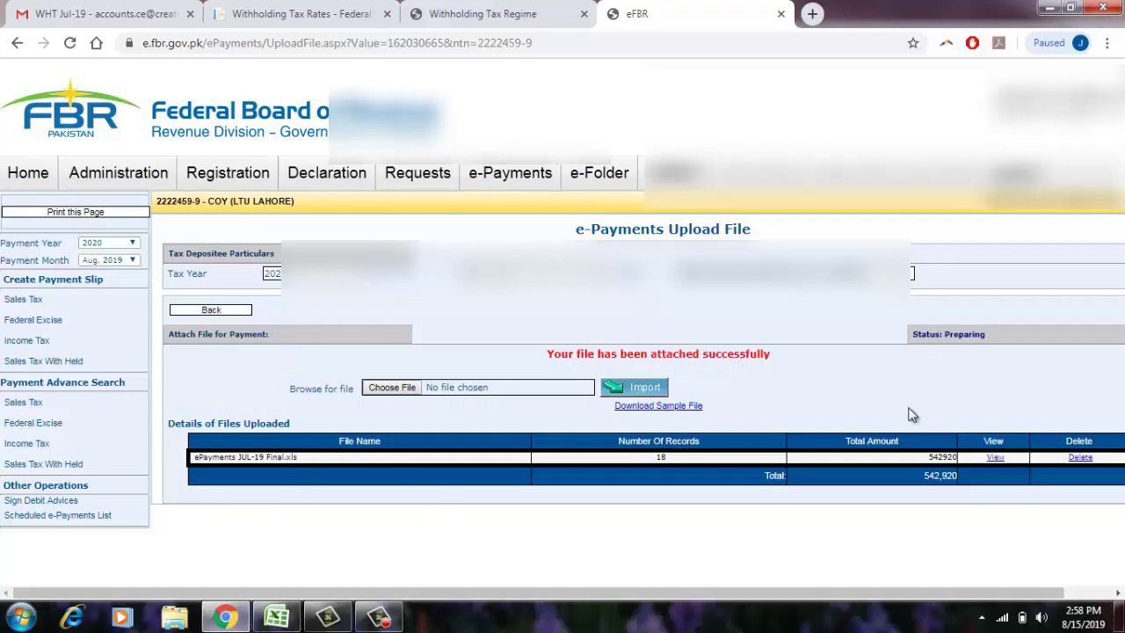
# View the records of the uploaded ePayments JUL-19 Final.xls, examine them through the last row and tax amount column, and close the file
pyautogui.click(995, 457)
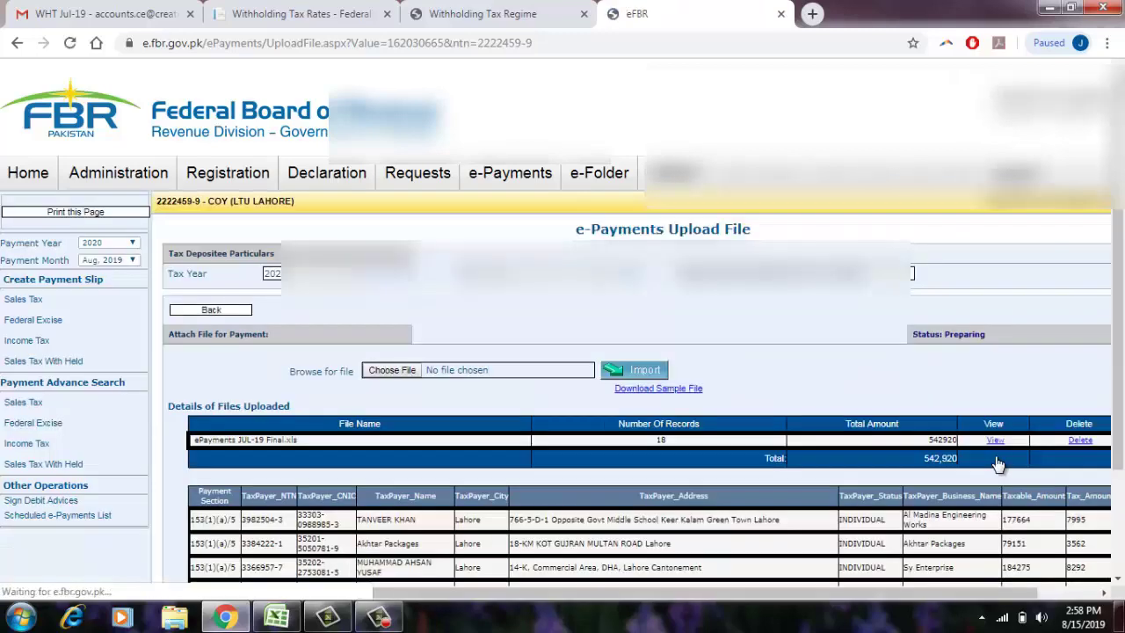
pyautogui.moveTo(1119, 276); pyautogui.dragTo(1118, 378)
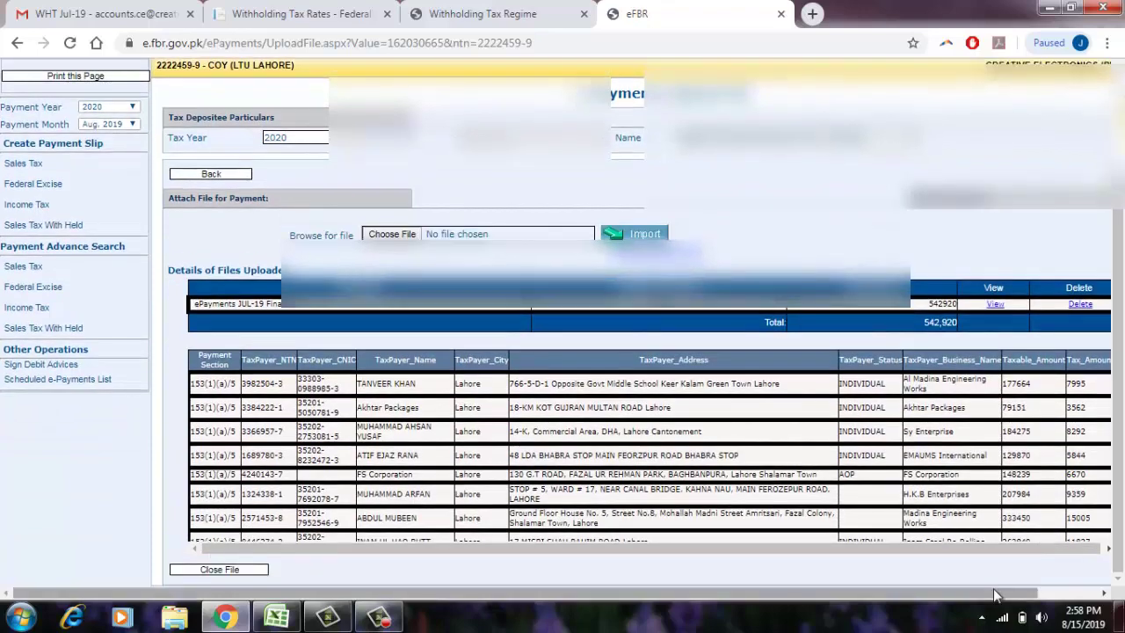
pyautogui.moveTo(979, 547); pyautogui.dragTo(1033, 548)
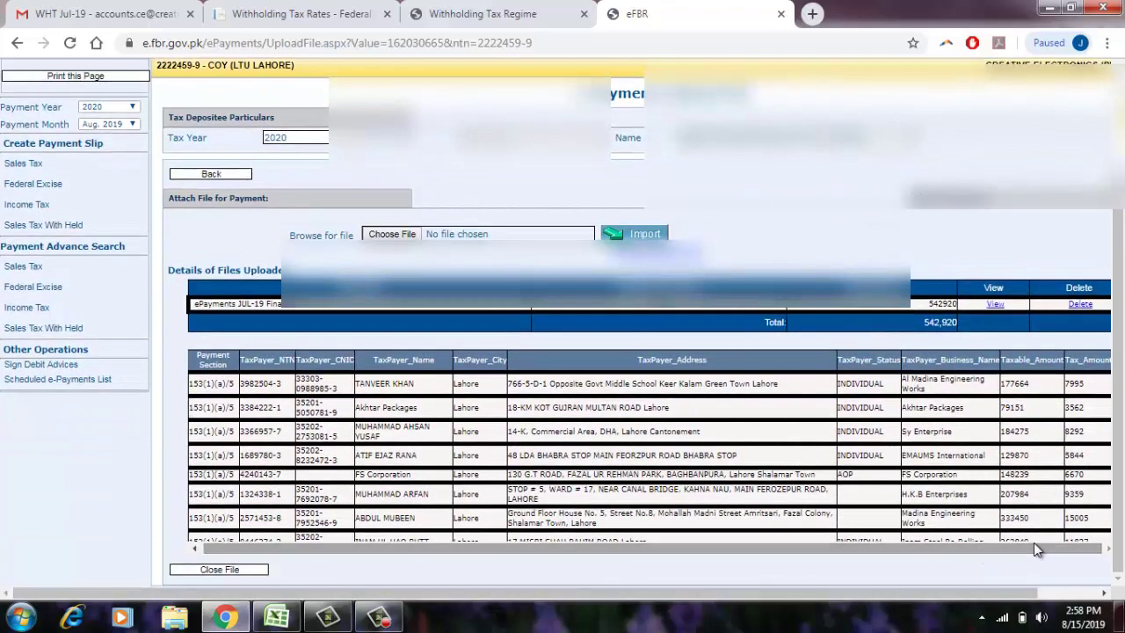
pyautogui.moveTo(1007, 593); pyautogui.dragTo(1066, 601)
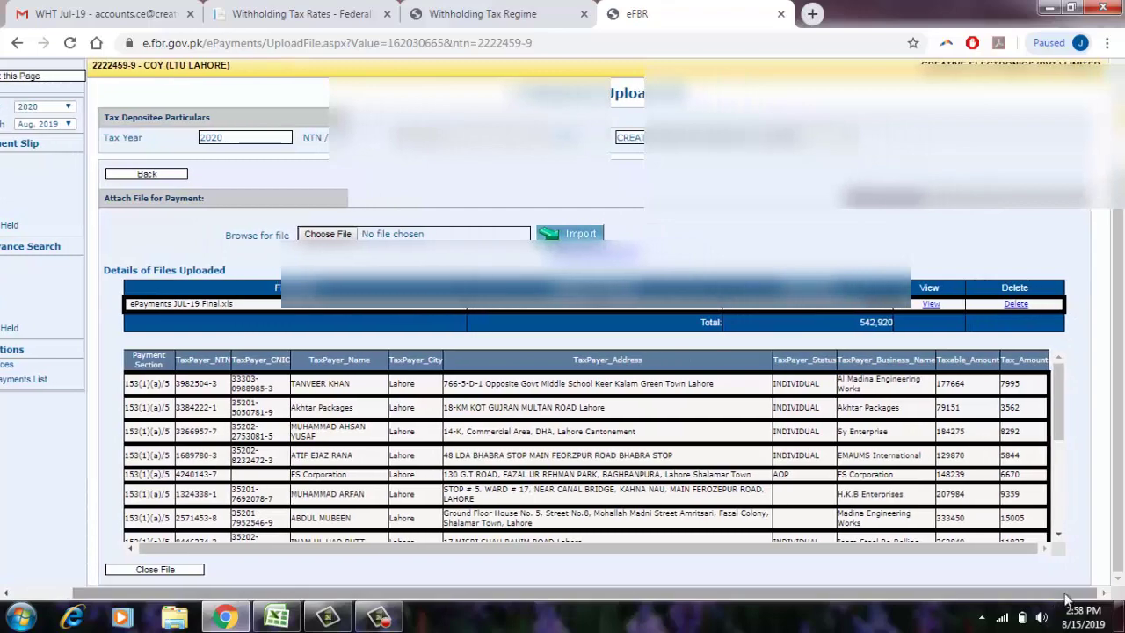
pyautogui.click(1058, 536)
pyautogui.click(1057, 537)
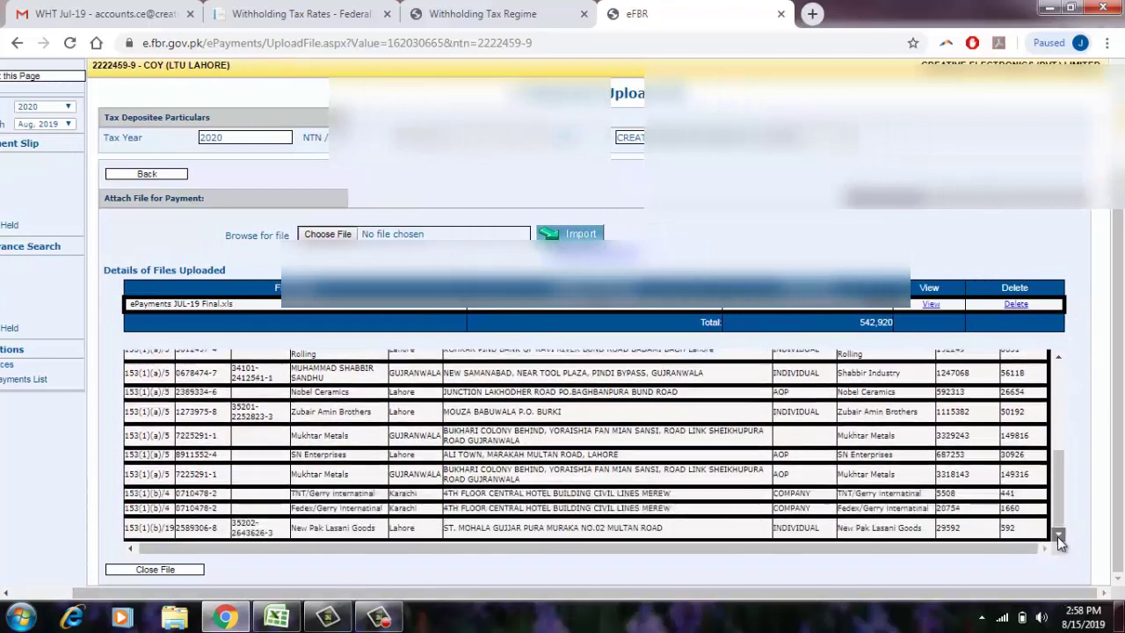
pyautogui.click(1057, 536)
pyautogui.moveTo(926, 545); pyautogui.dragTo(838, 545)
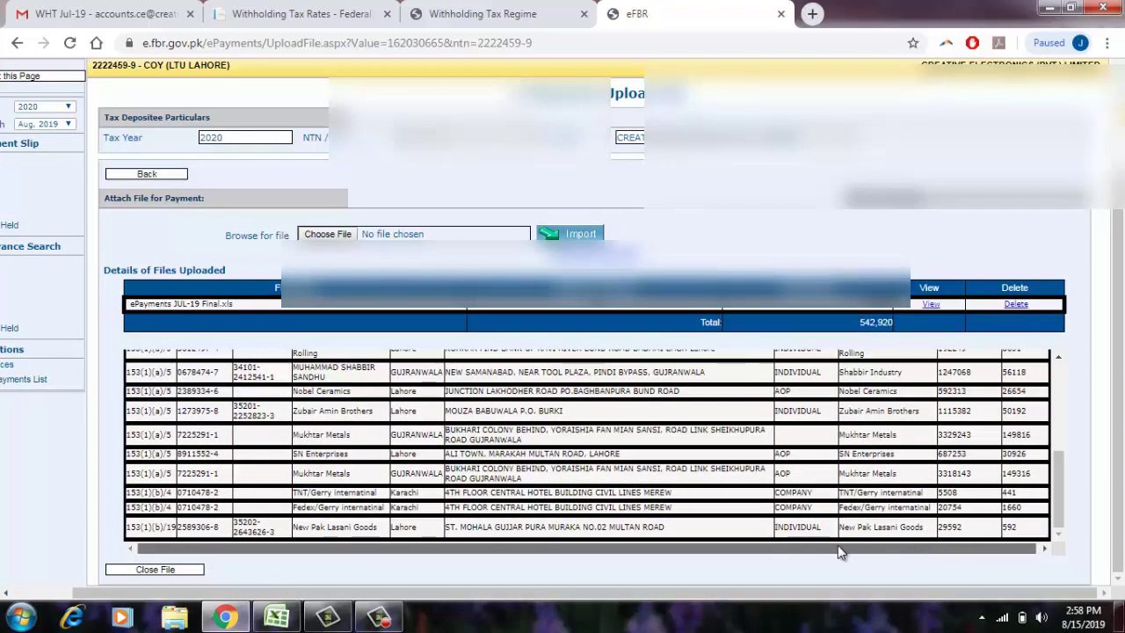
pyautogui.click(160, 569)
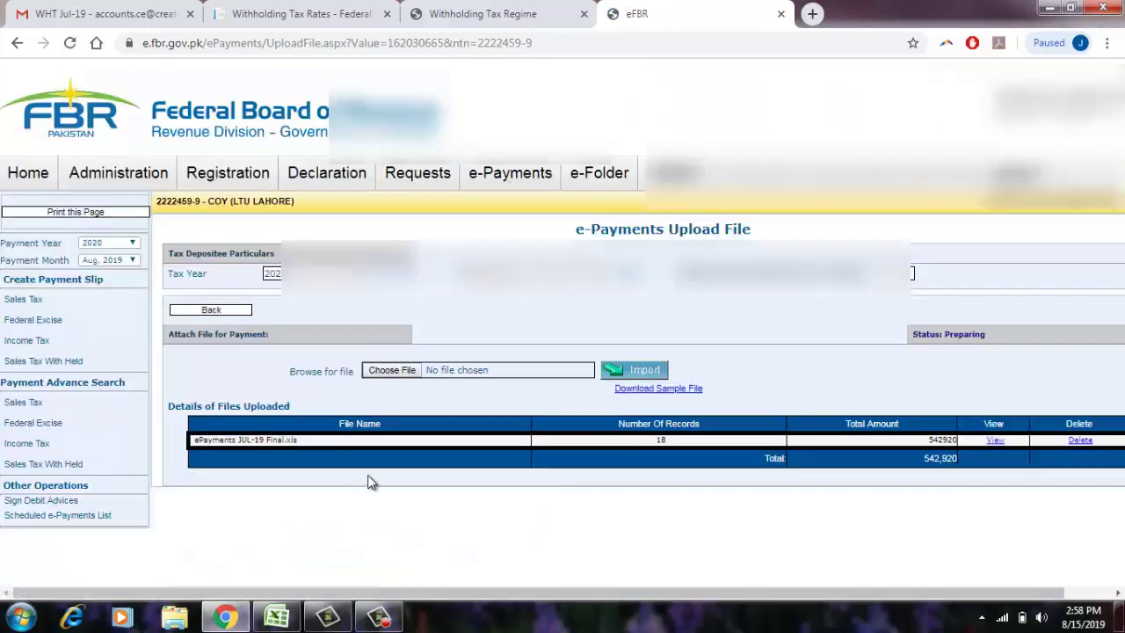
# Return to the Income Tax e-Payments form and set the tax year to 2020
pyautogui.click(227, 314)
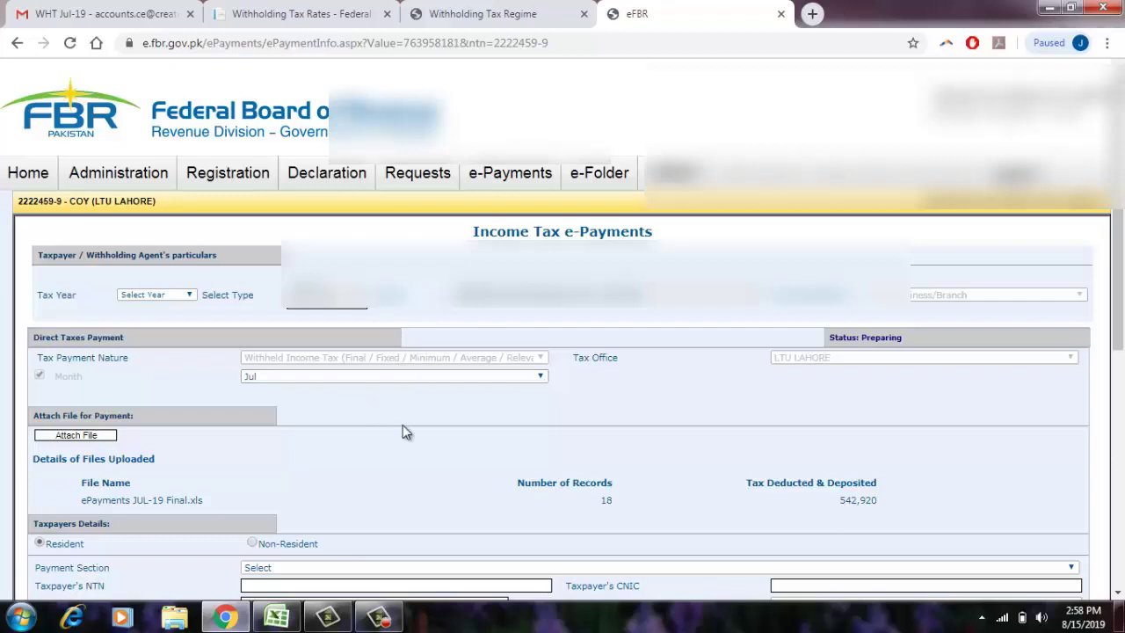
pyautogui.click(186, 294)
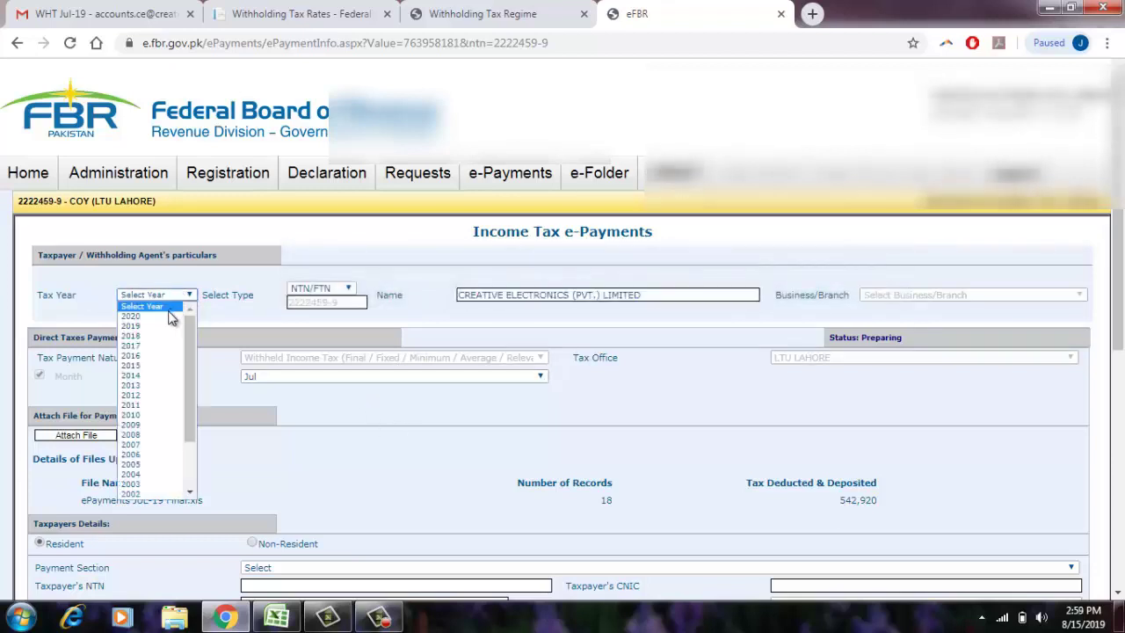
pyautogui.click(162, 317)
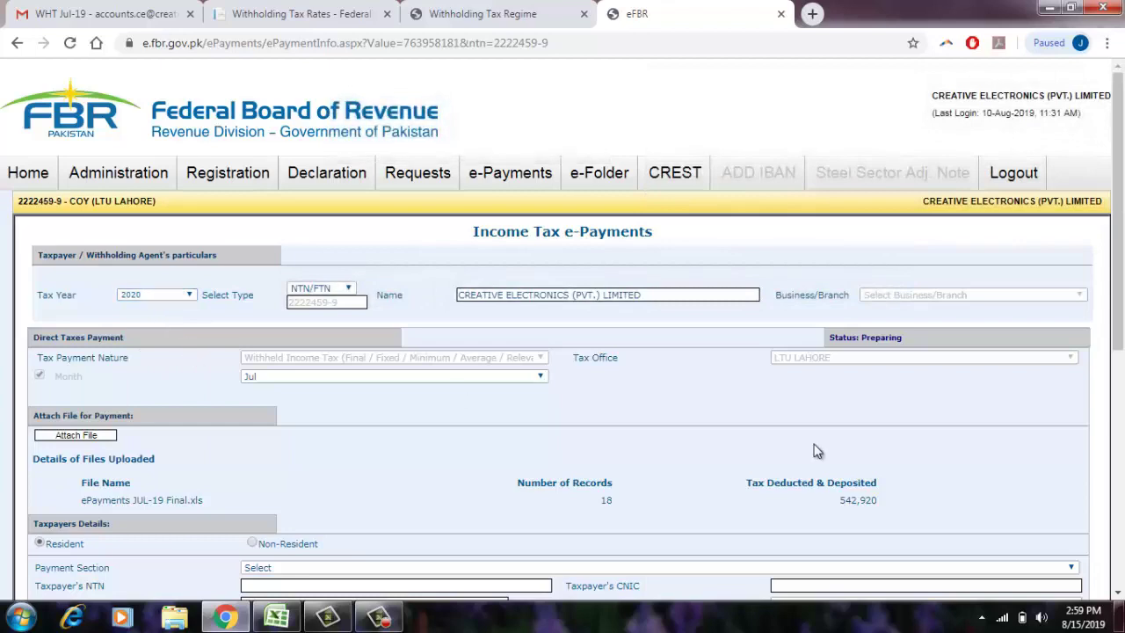
# Try the Cheque mode in Particulars of Payment and return the payment mode to Cash
pyautogui.moveTo(1115, 310); pyautogui.dragTo(1123, 488)
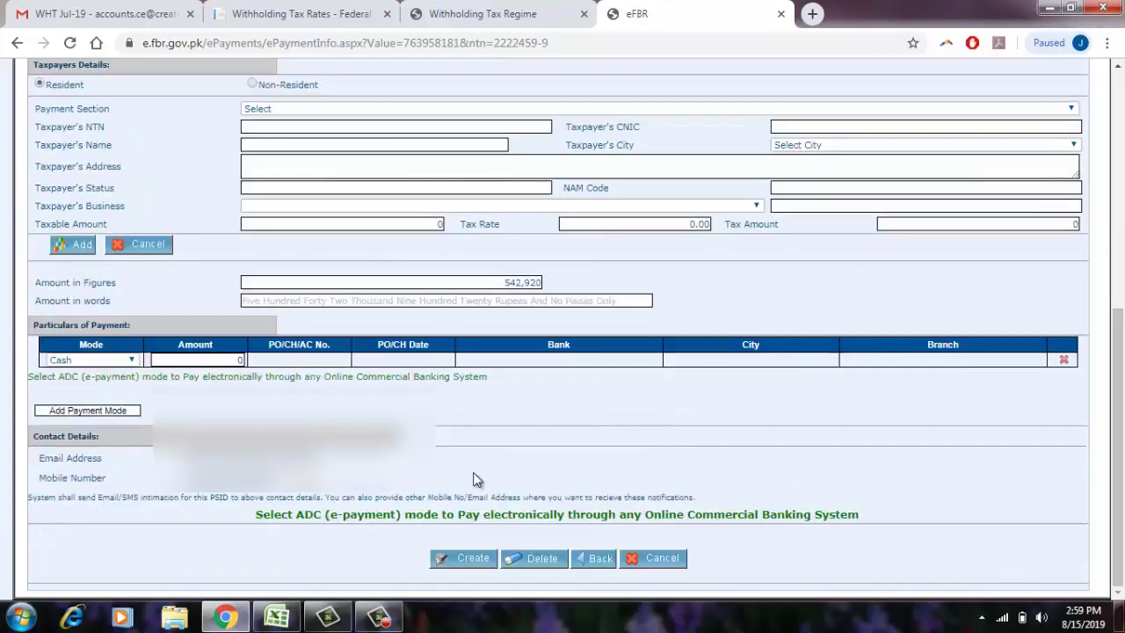
pyautogui.click(124, 359)
pyautogui.click(71, 394)
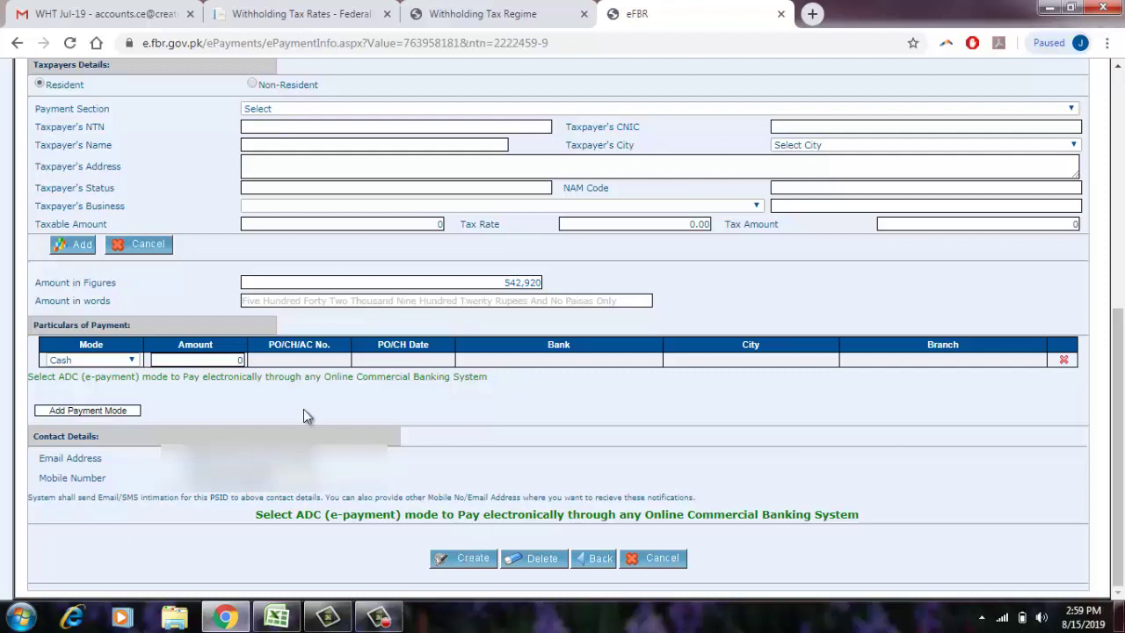
pyautogui.click(132, 360)
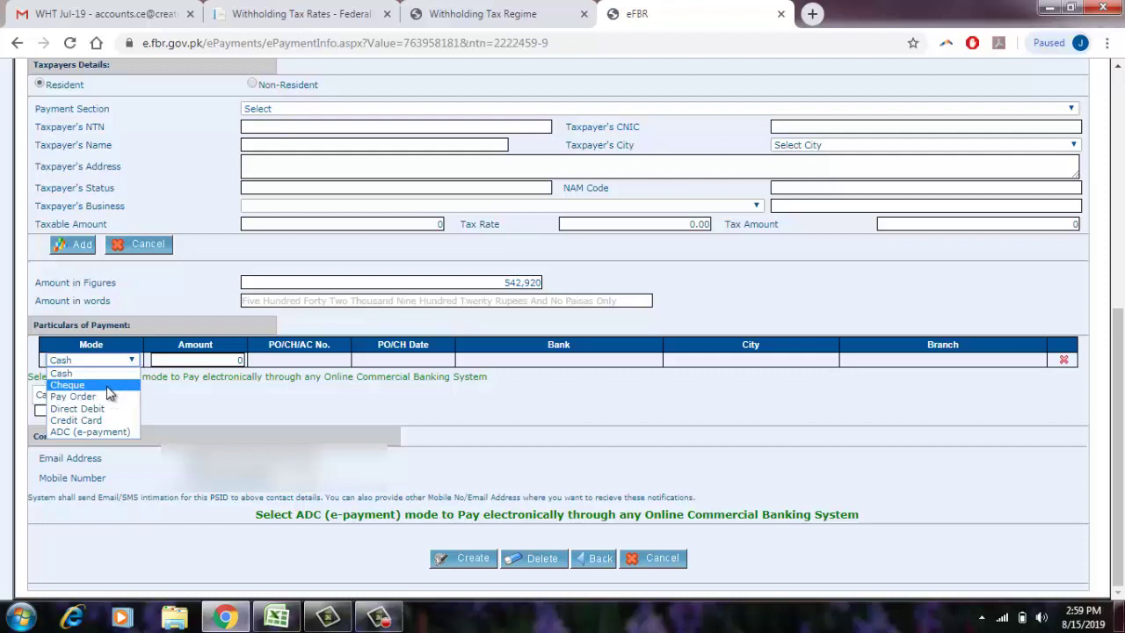
pyautogui.click(108, 387)
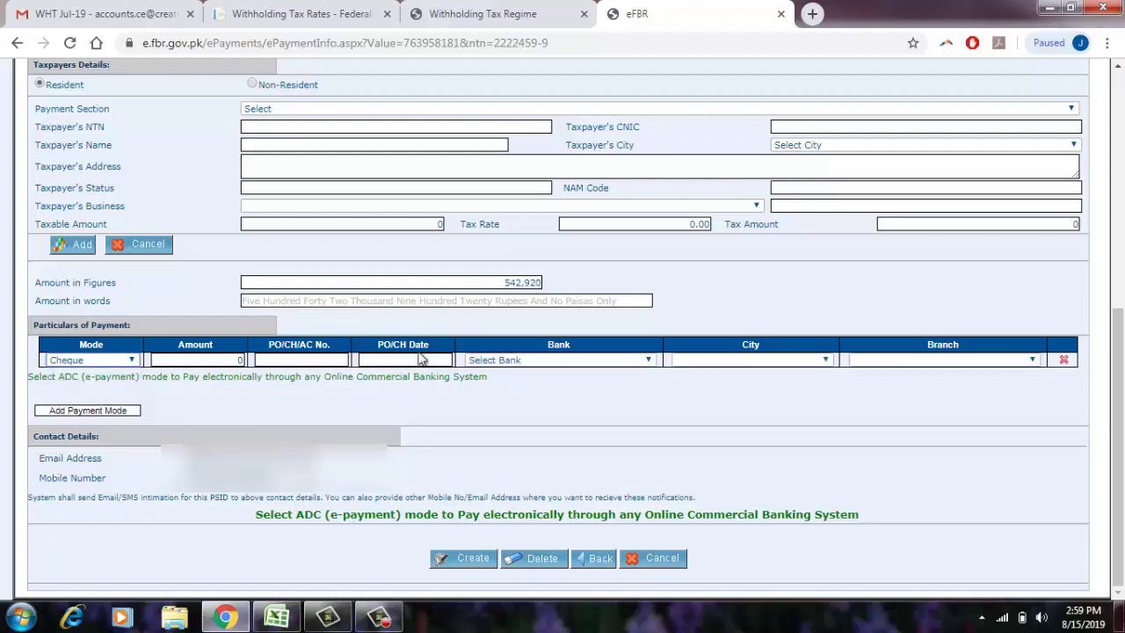
pyautogui.click(131, 364)
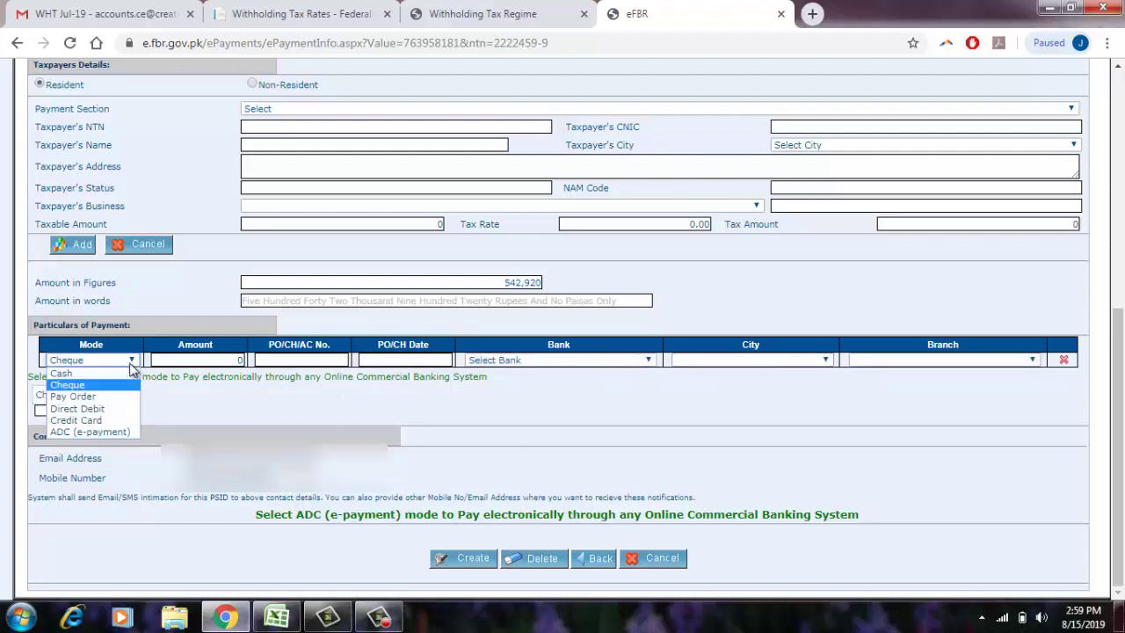
pyautogui.click(61, 373)
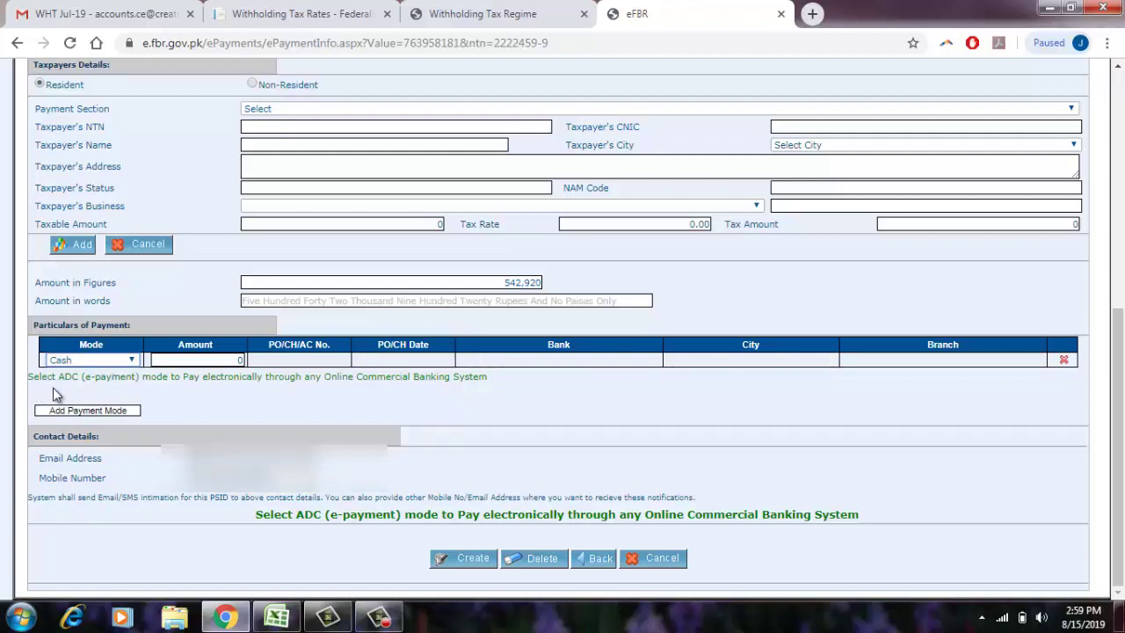
# Set the payment mode to Cheque and the bank to NATIONAL BANK OF PAKISTAN in Particulars of Payment
pyautogui.click(130, 362)
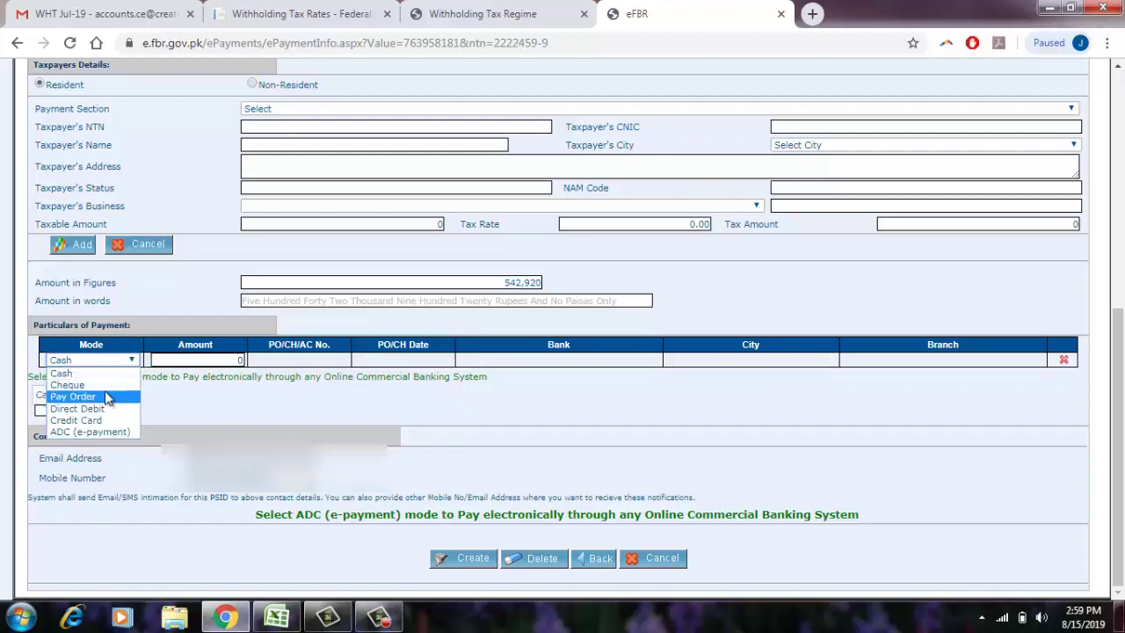
pyautogui.click(67, 385)
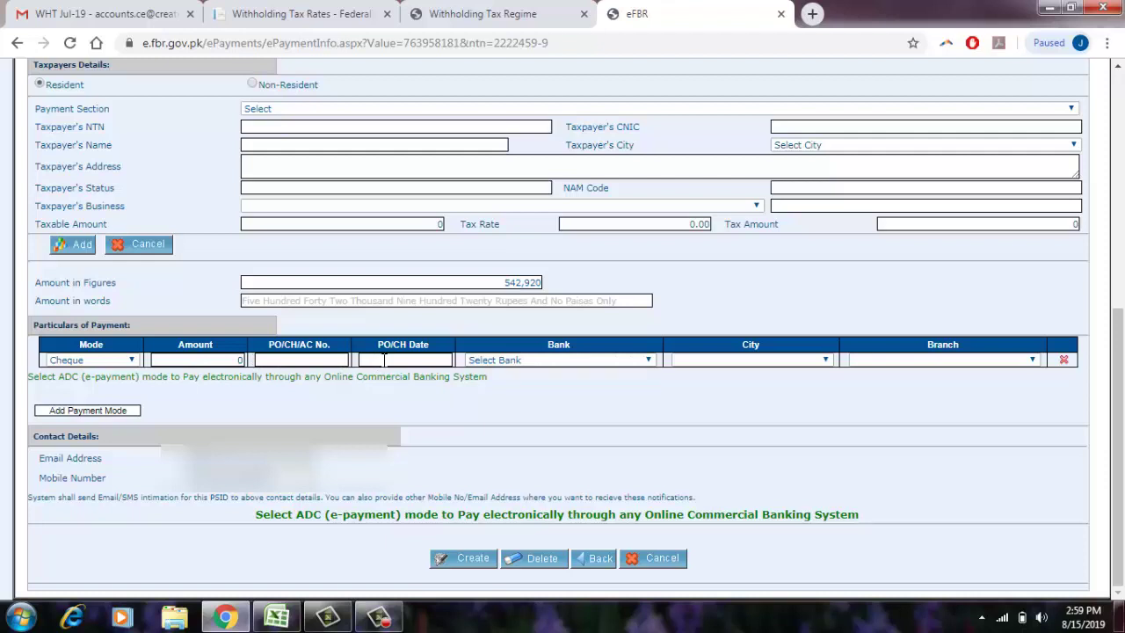
pyautogui.click(649, 359)
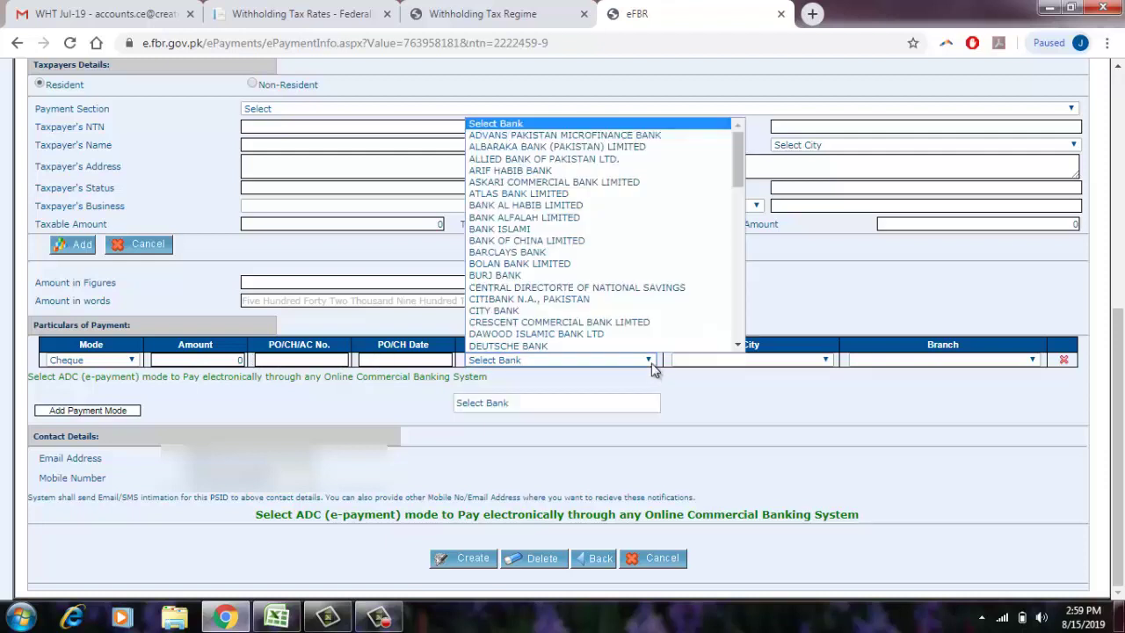
pyautogui.scroll(-1, 630, 349)
pyautogui.press('n')
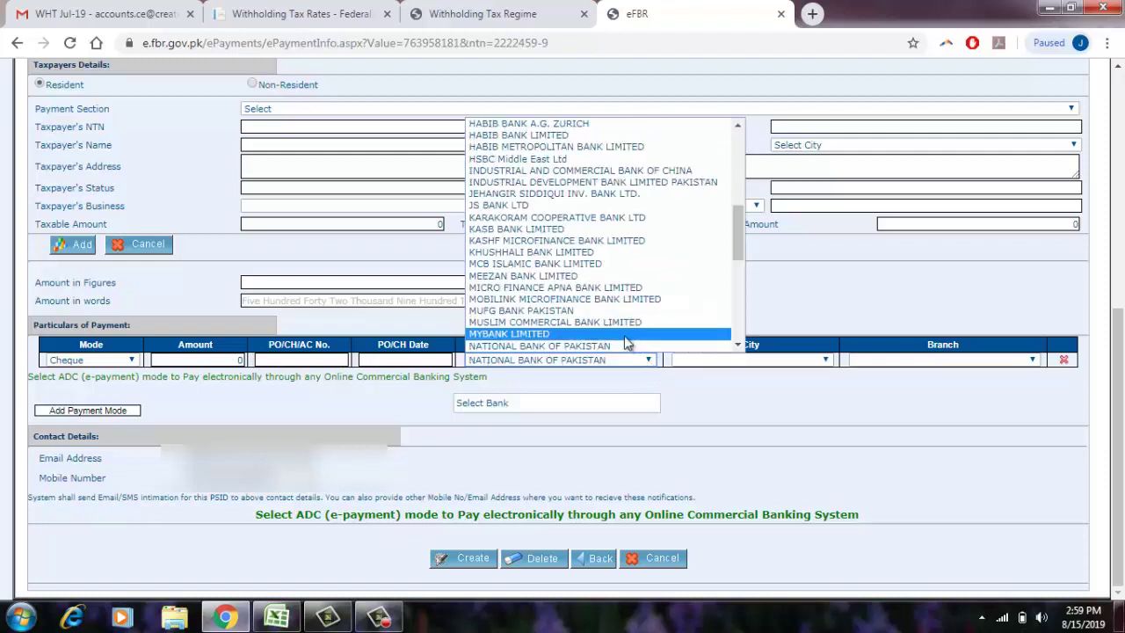
pyautogui.click(616, 346)
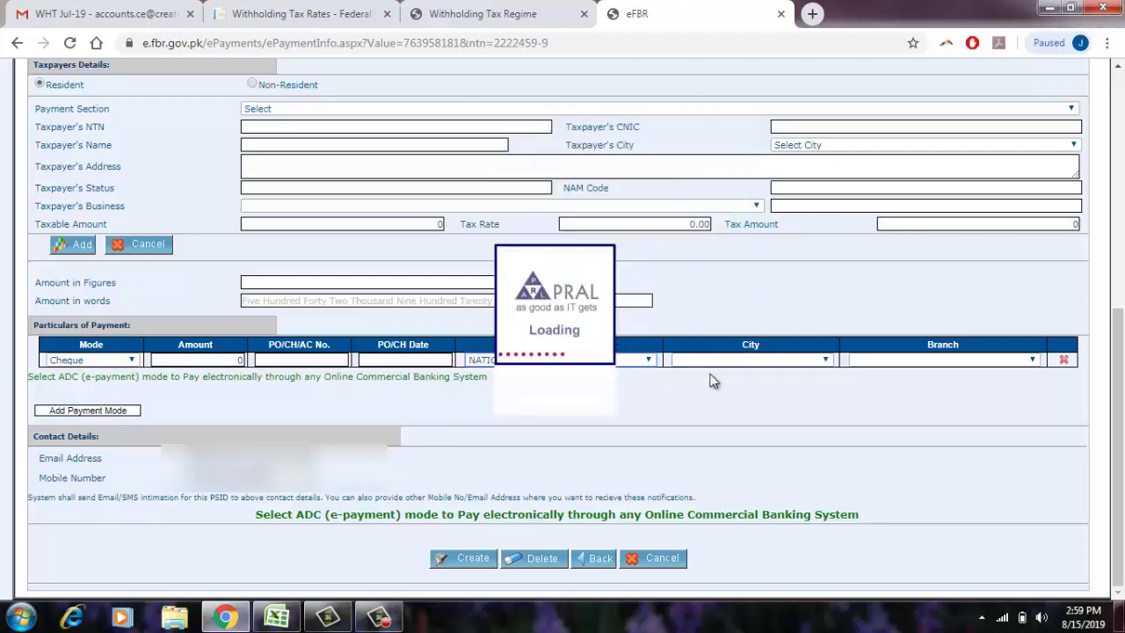
# Set the bank's city to KULACHI in the cheque payment row
pyautogui.click(794, 362)
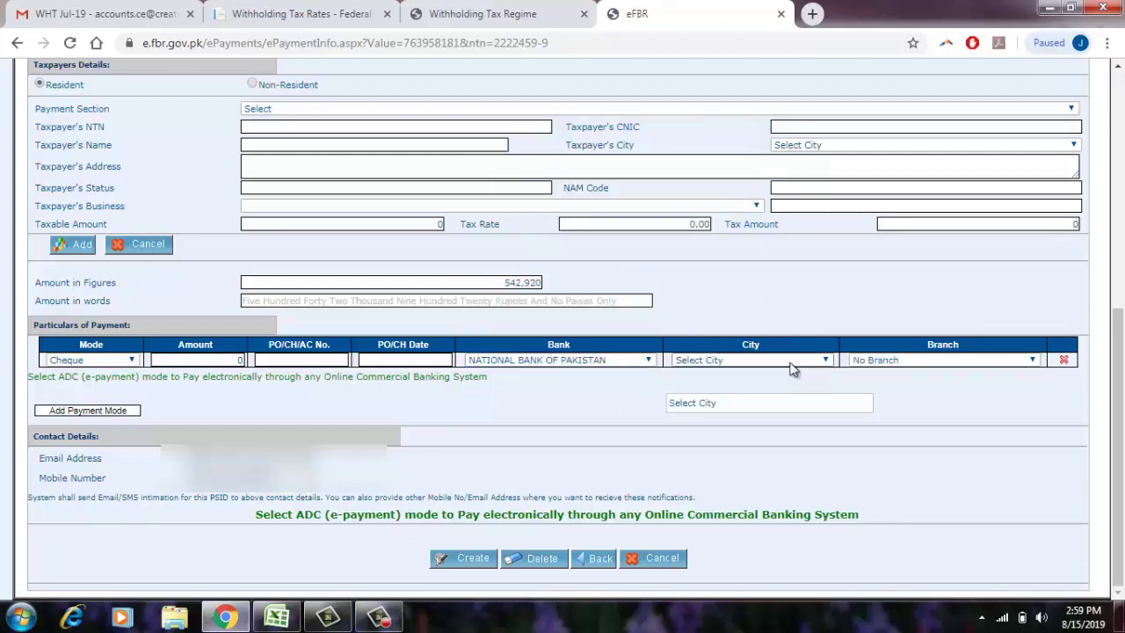
pyautogui.press('l')
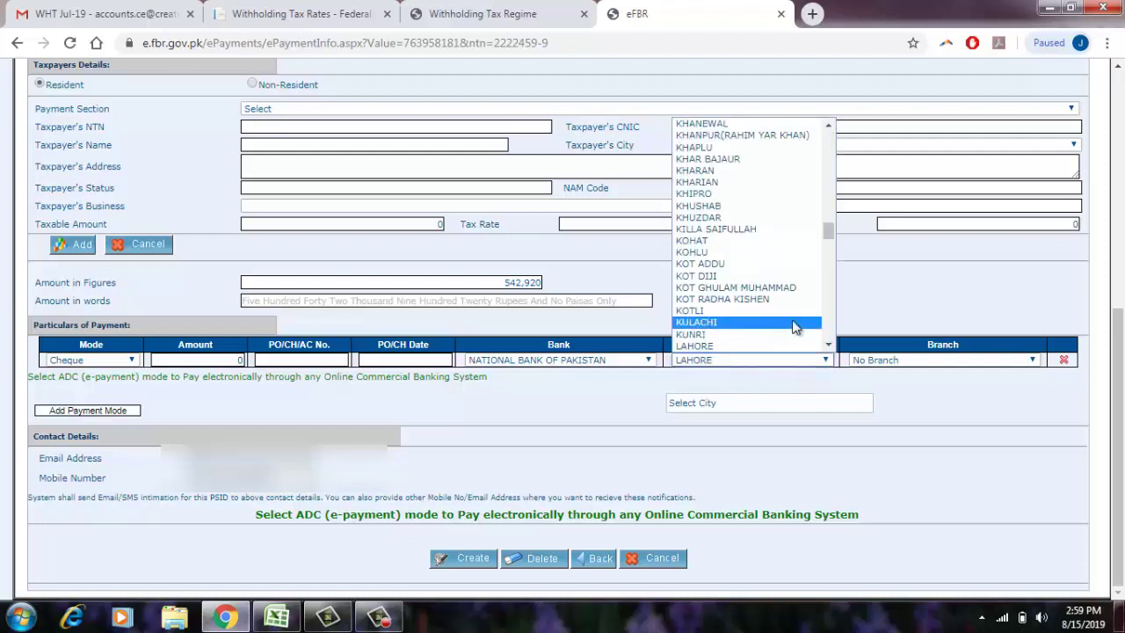
pyautogui.click(794, 323)
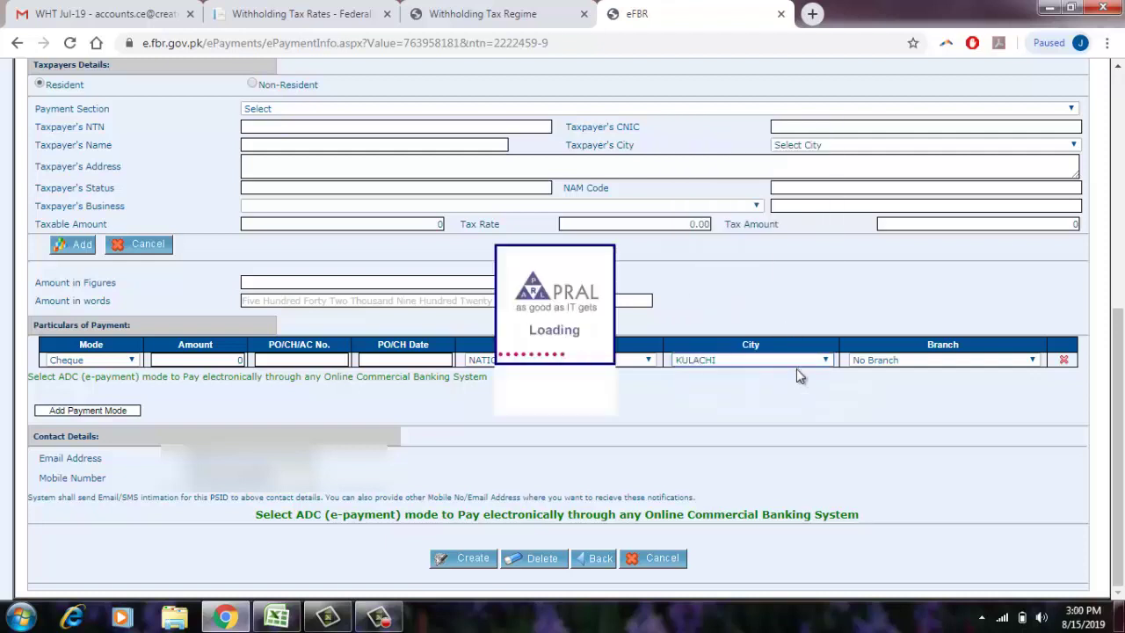
pyautogui.click(797, 362)
pyautogui.click(794, 322)
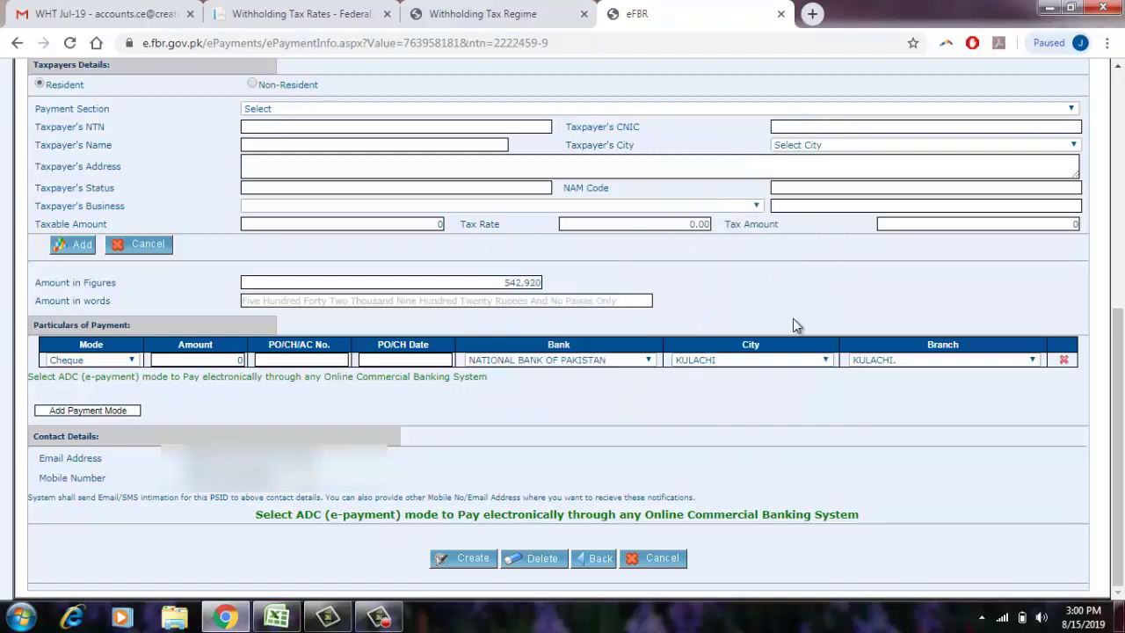
# Change the bank's city to LAHORE in the cheque payment row
pyautogui.click(813, 362)
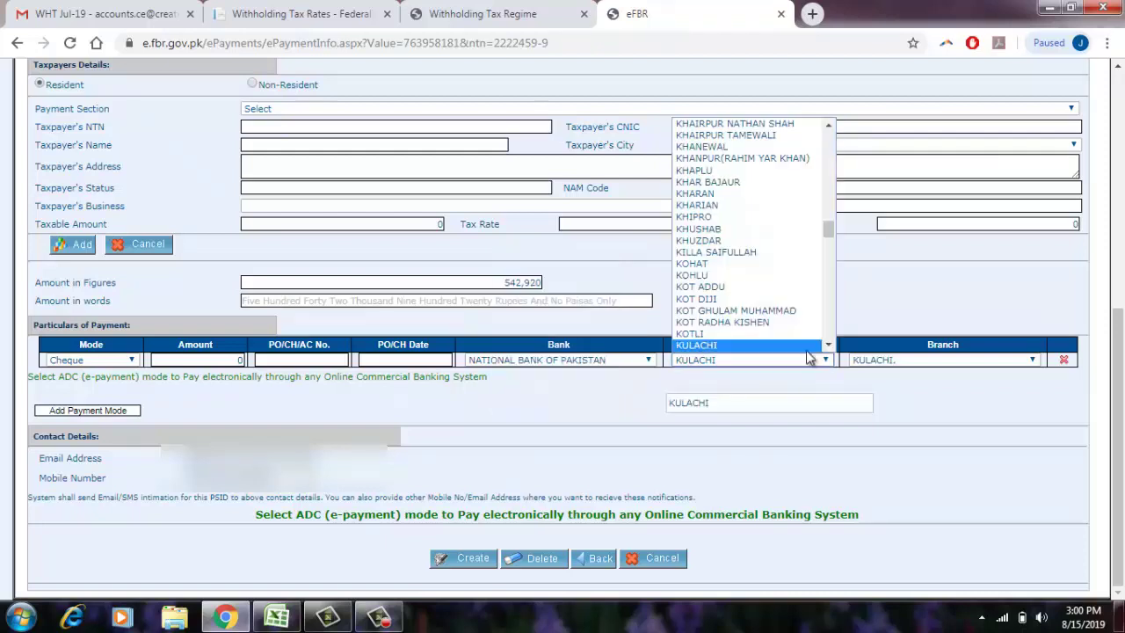
pyautogui.scroll(-1, 801, 345)
pyautogui.click(770, 336)
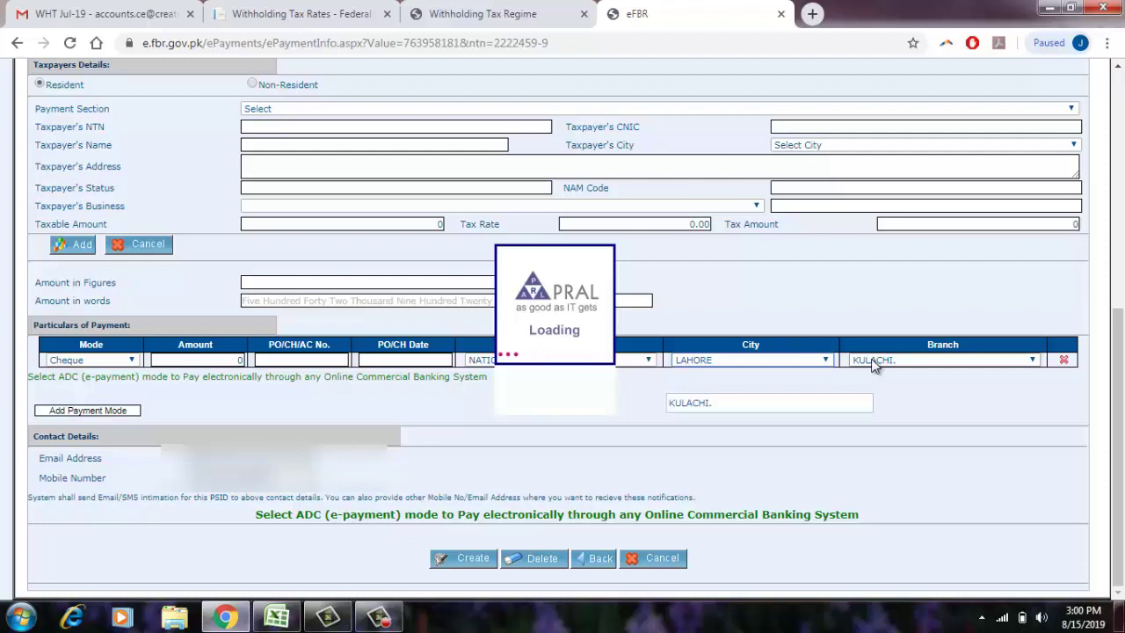
# Set the cheque row's branch to MODEL TOWN BRANCH, LAHORE and dismiss the YouTube notification
pyautogui.click(911, 363)
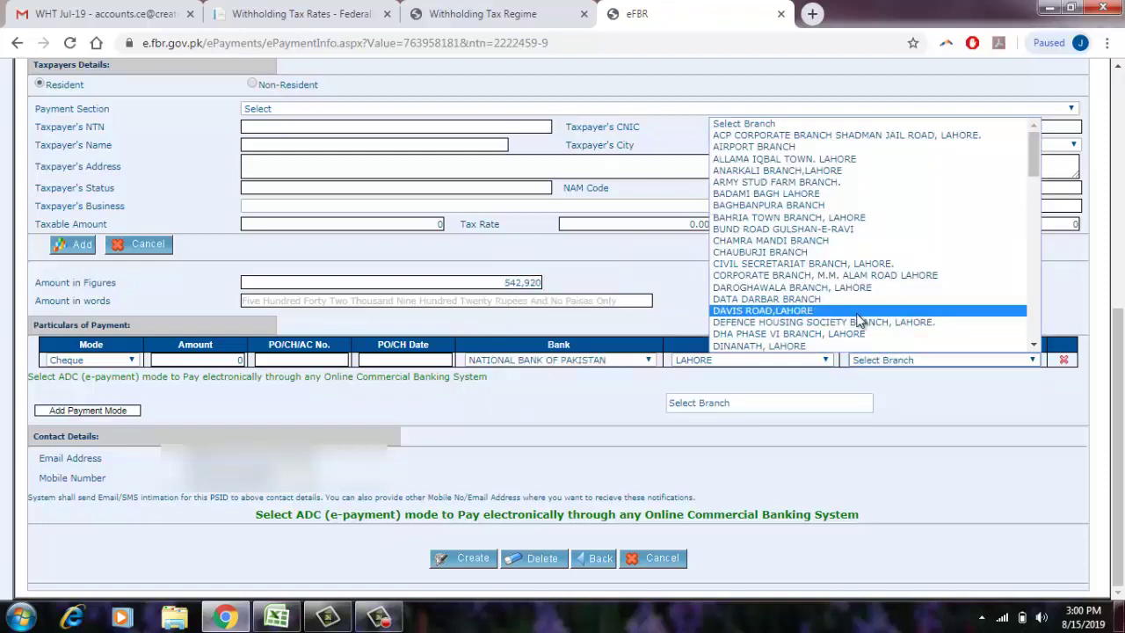
pyautogui.press('Down')
pyautogui.press('Down')
pyautogui.press('Down')
pyautogui.press('Down')
pyautogui.press('Down')
pyautogui.press('Down')
pyautogui.press('Down')
pyautogui.press('Down')
pyautogui.press('Down')
pyautogui.press('Down')
pyautogui.press('Down')
pyautogui.press('Down')
pyautogui.press('Down')
pyautogui.press('Down')
pyautogui.press('Down')
pyautogui.press('Down')
pyautogui.press('Down')
pyautogui.press('Down')
pyautogui.press('Down')
pyautogui.press('Down')
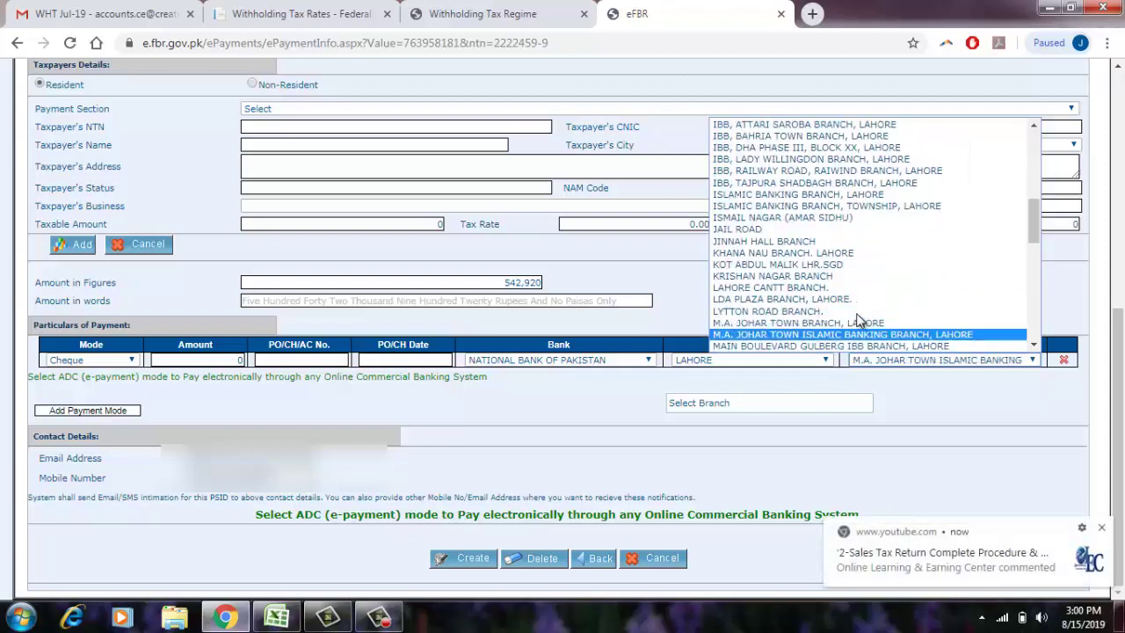
pyautogui.click(1034, 347)
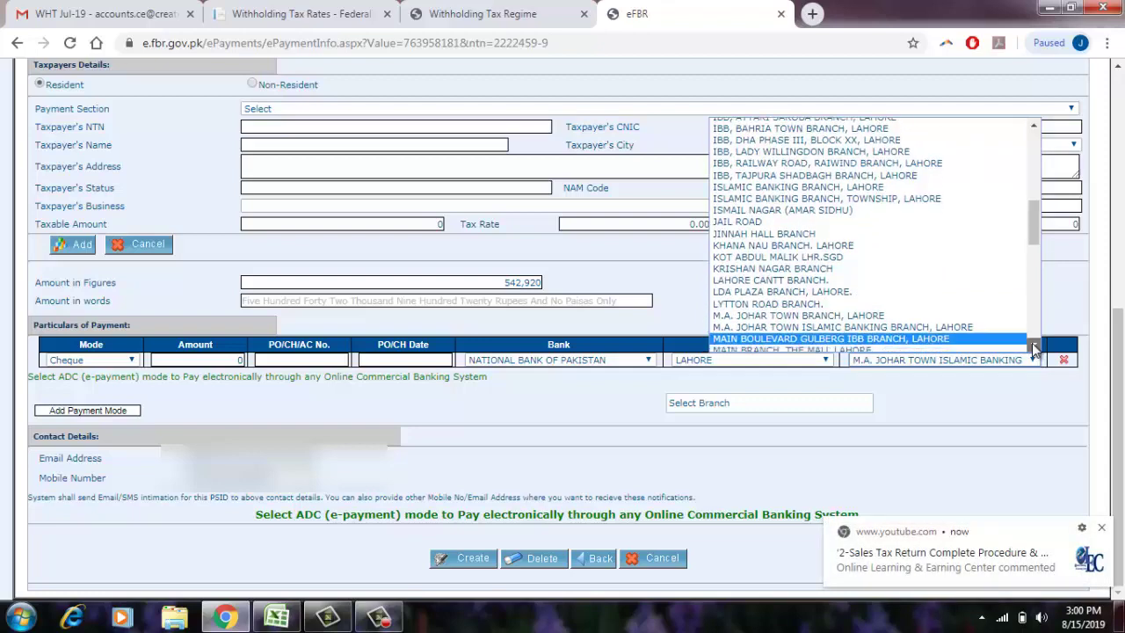
pyautogui.scroll(-3, 1034, 349)
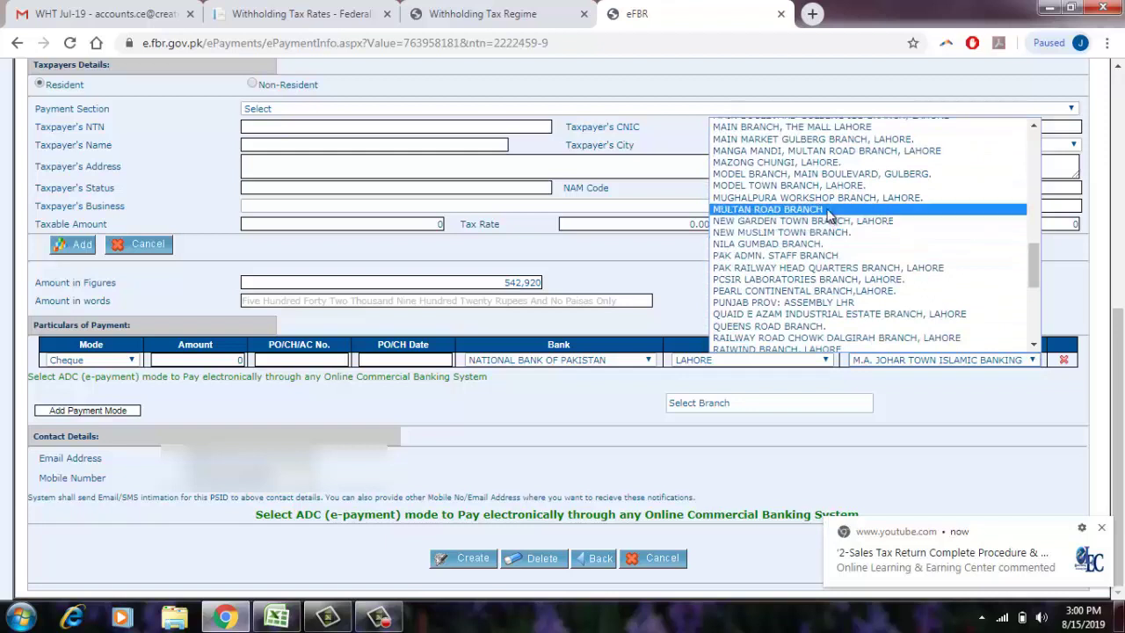
pyautogui.click(826, 186)
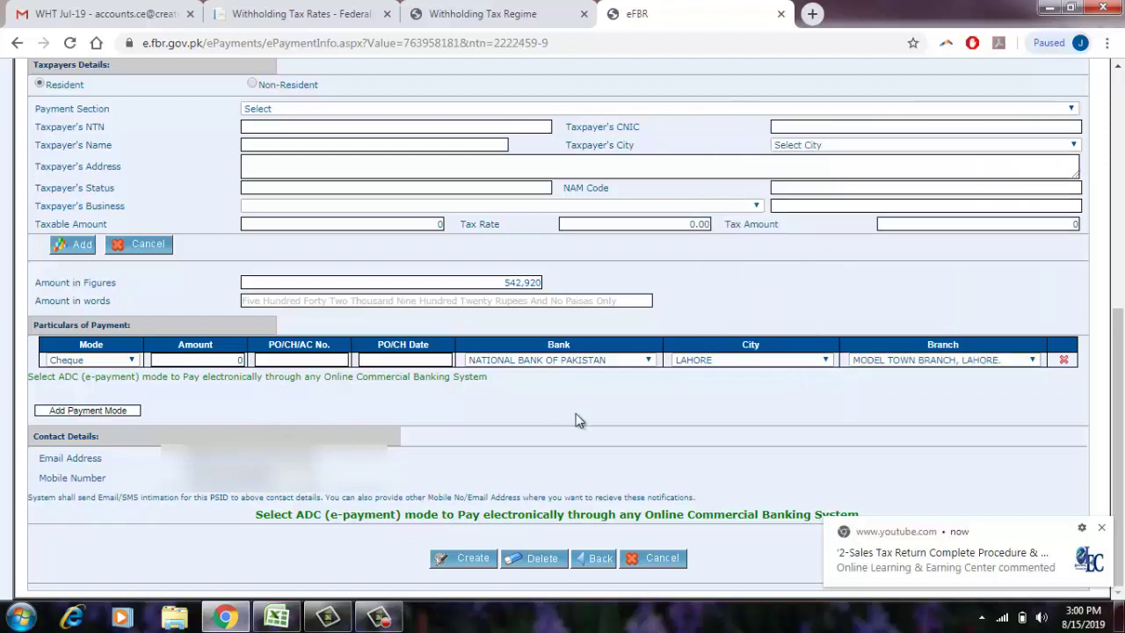
pyautogui.click(1104, 524)
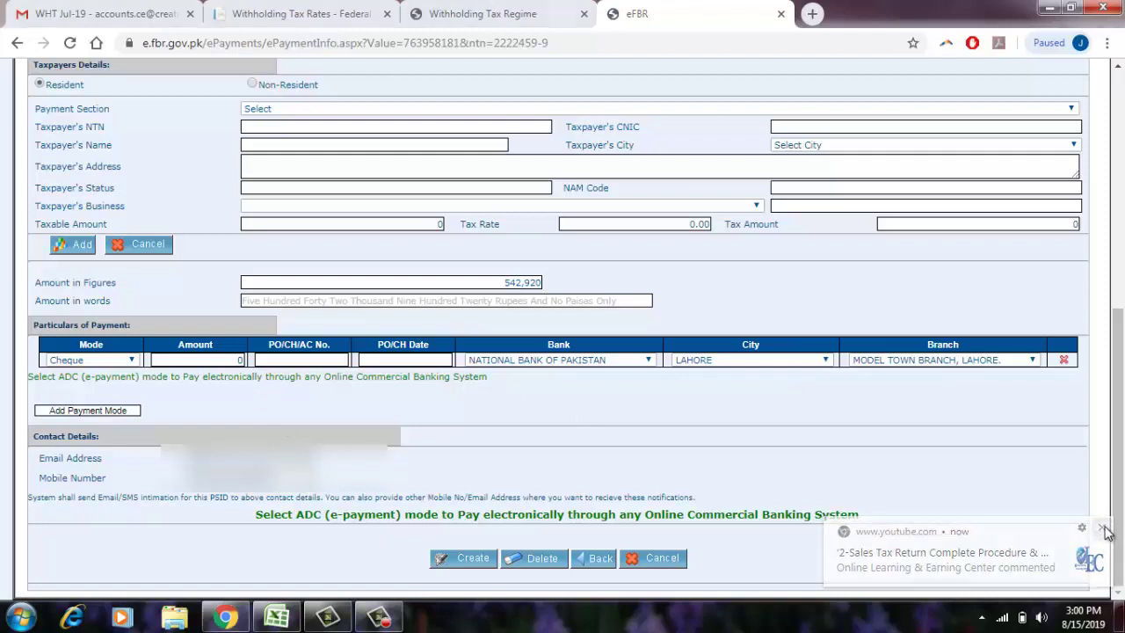
# Enter an amount of 542,920 and the cheque number in Particulars of Payment
pyautogui.click(165, 355)
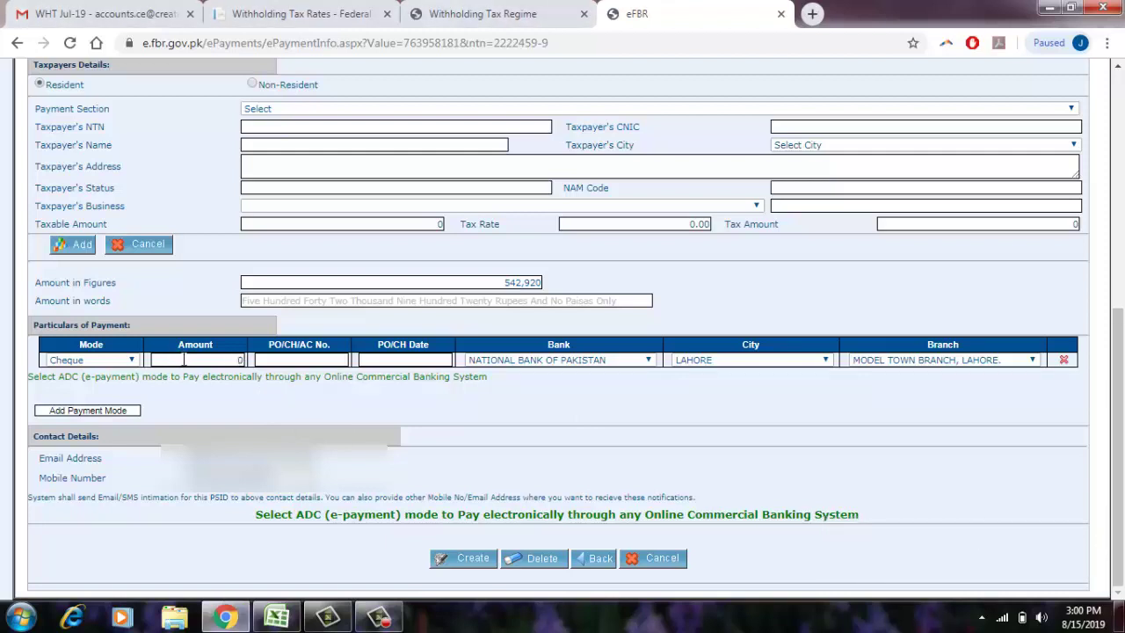
pyautogui.press('BackSpace')
pyautogui.write('542,920')
pyautogui.press('Tab')
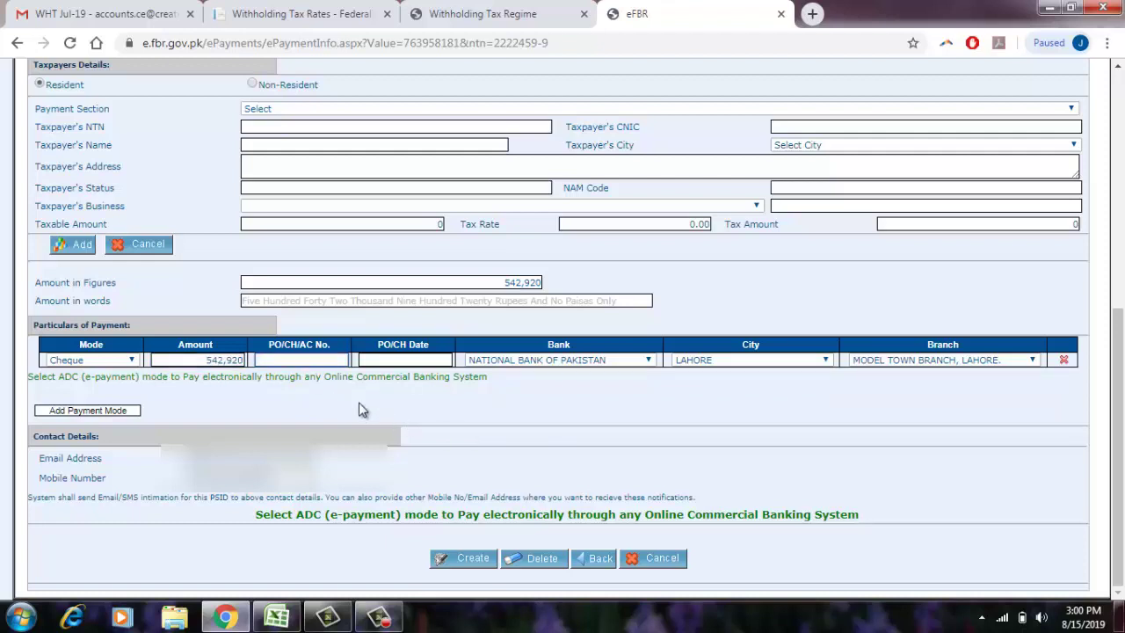
pyautogui.write('12345678')
# Try 16/08/2019 as the cheque date, dismiss the alert and close the e-payment form
pyautogui.click(408, 359)
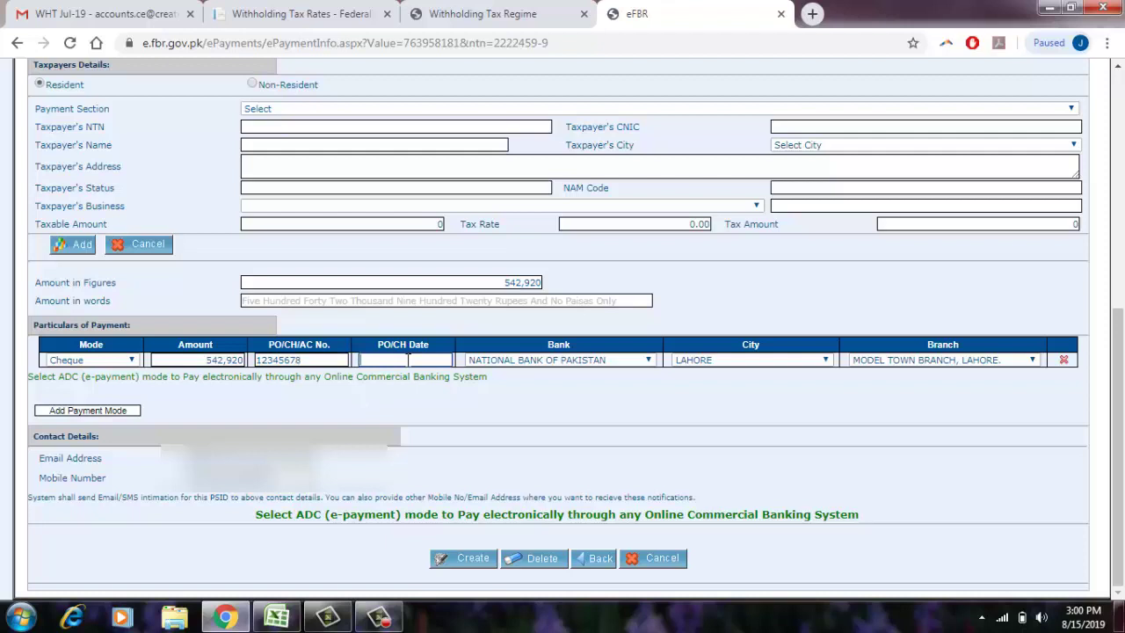
pyautogui.write('16/08/2019')
pyautogui.press('Tab')
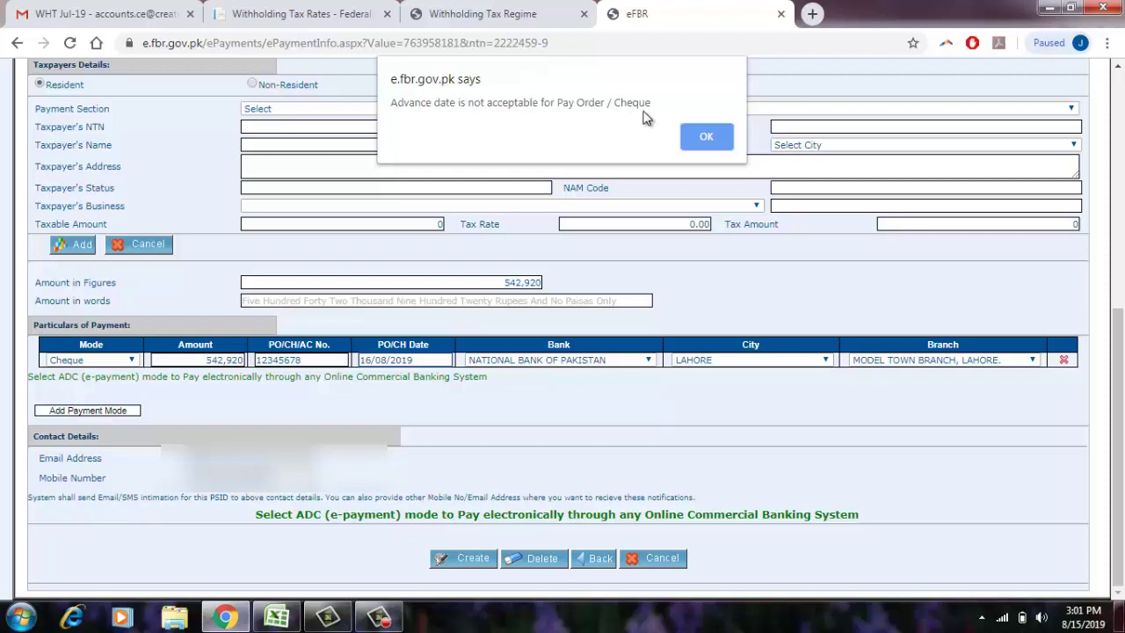
pyautogui.click(704, 141)
pyautogui.click(781, 13)
# Return to the FBR home page, open the Sales Tax online service and dismiss the CREST notice
pyautogui.click(329, 20)
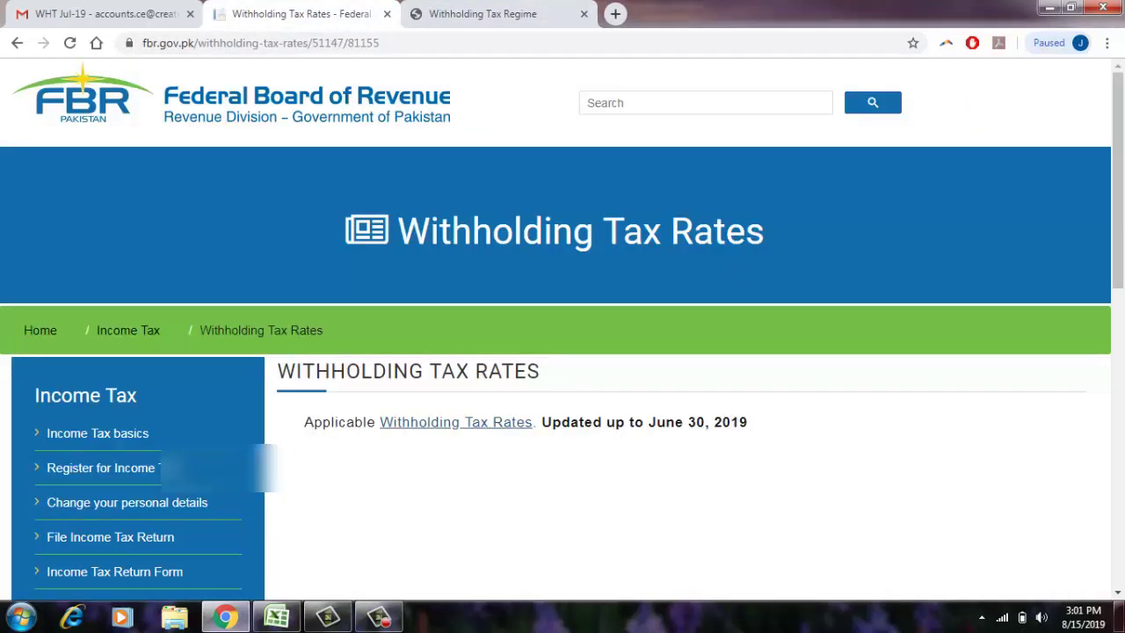
pyautogui.click(17, 43)
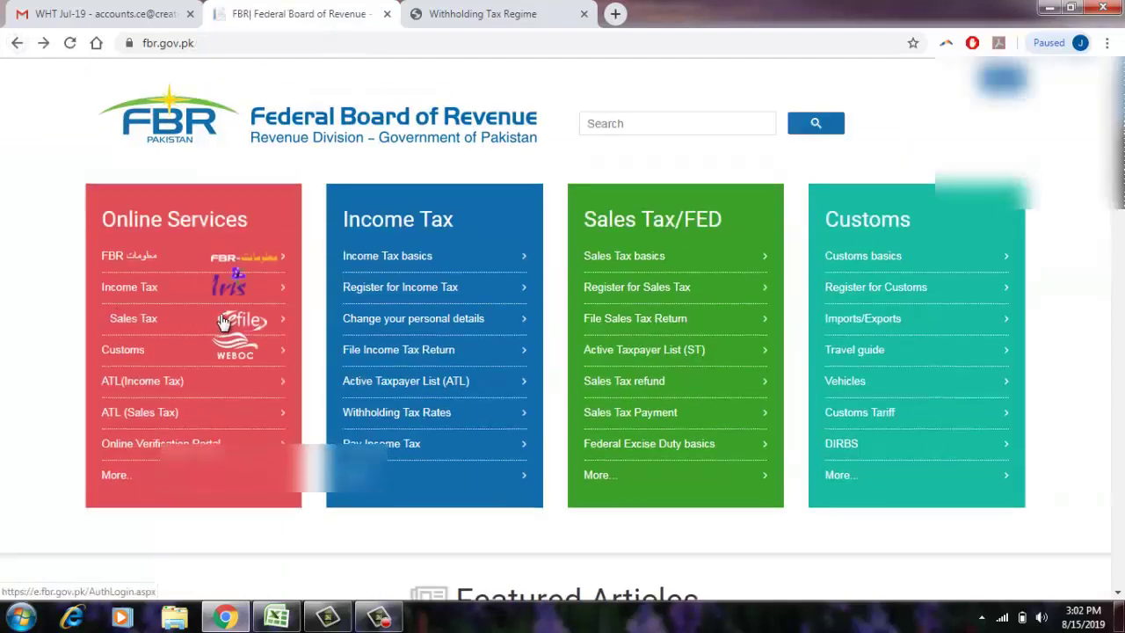
pyautogui.click(223, 323)
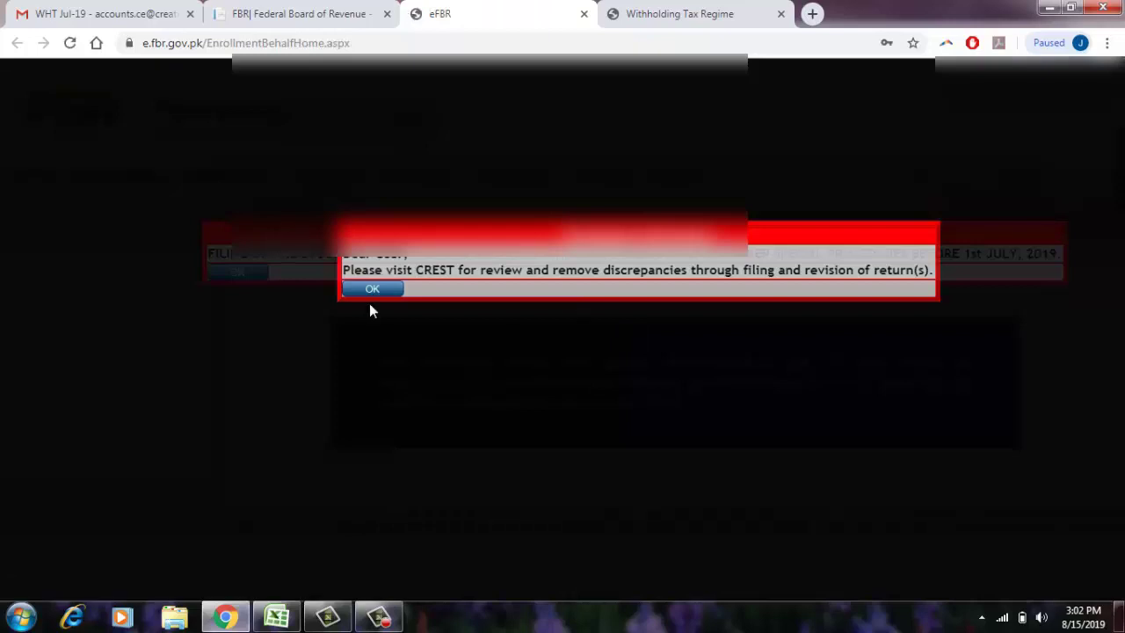
pyautogui.click(372, 291)
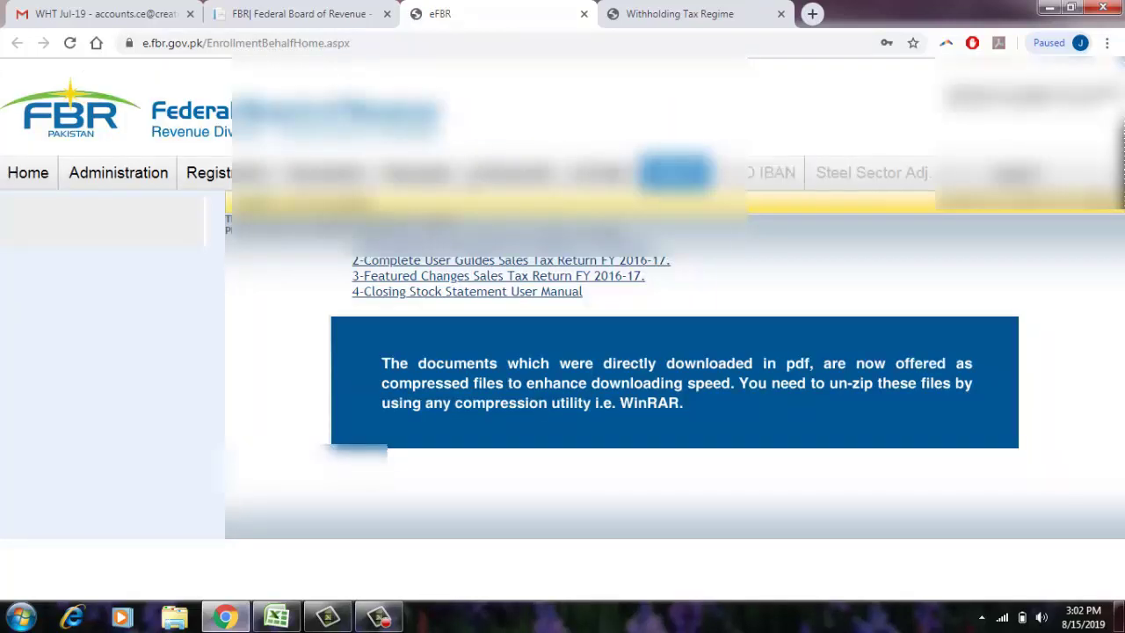
# Search the Income Tax payments and open the 542,920 payment slip from the results
pyautogui.moveTo(526, 176)
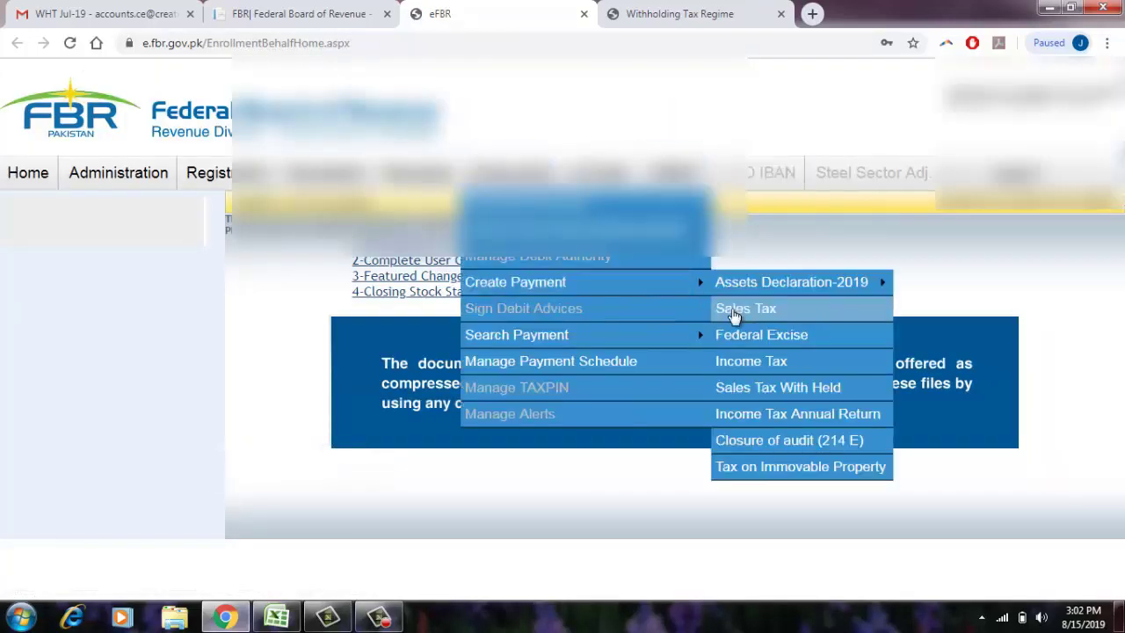
pyautogui.moveTo(700, 281)
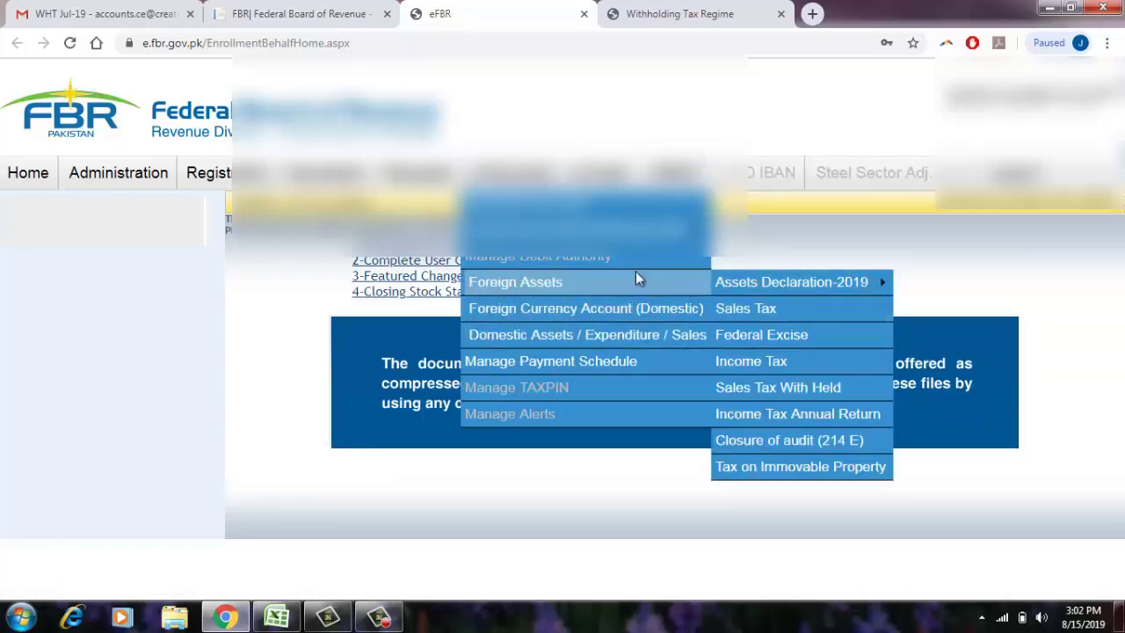
pyautogui.moveTo(609, 341)
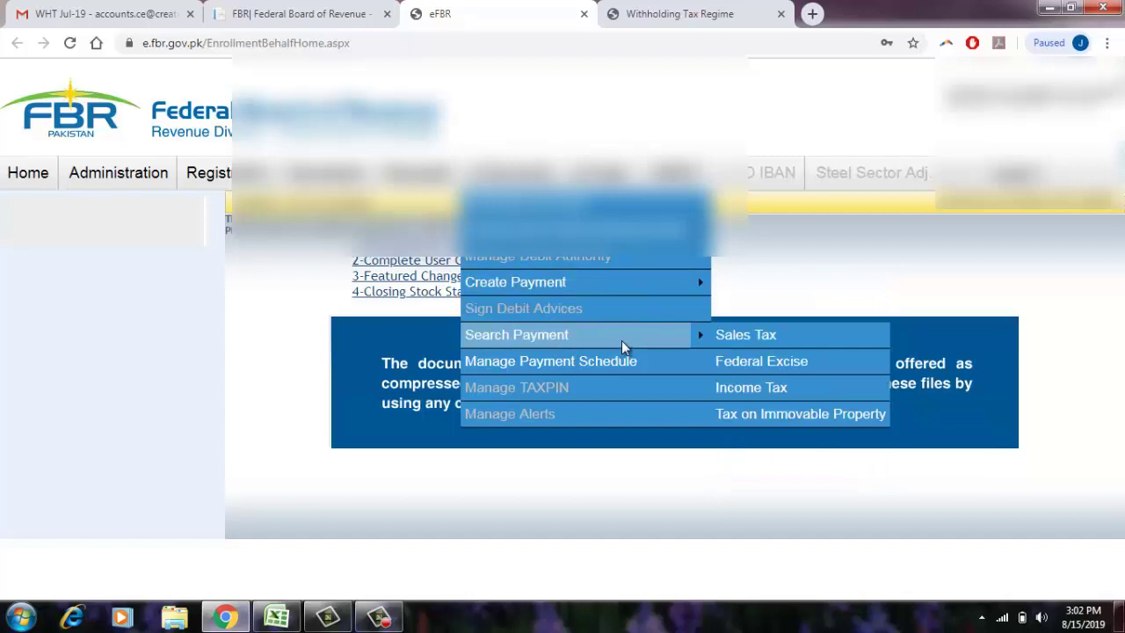
pyautogui.click(744, 388)
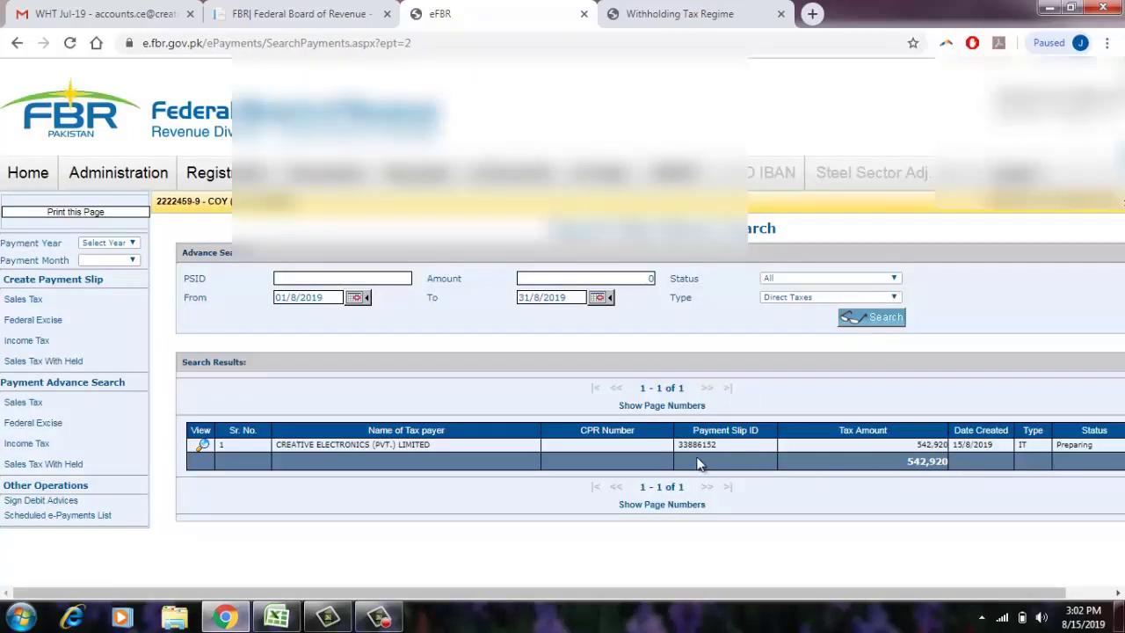
pyautogui.click(203, 445)
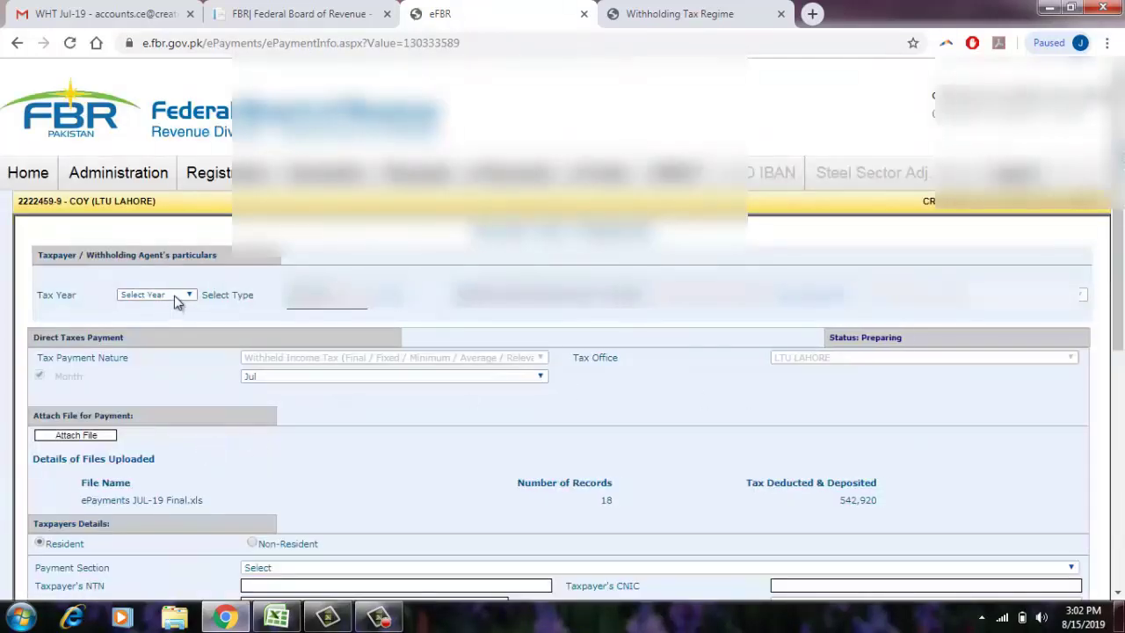
# Set the tax year to 2020 and the payment mode to Cheque in Particulars of Payment
pyautogui.click(179, 296)
pyautogui.click(165, 313)
pyautogui.moveTo(1119, 264); pyautogui.dragTo(1124, 375)
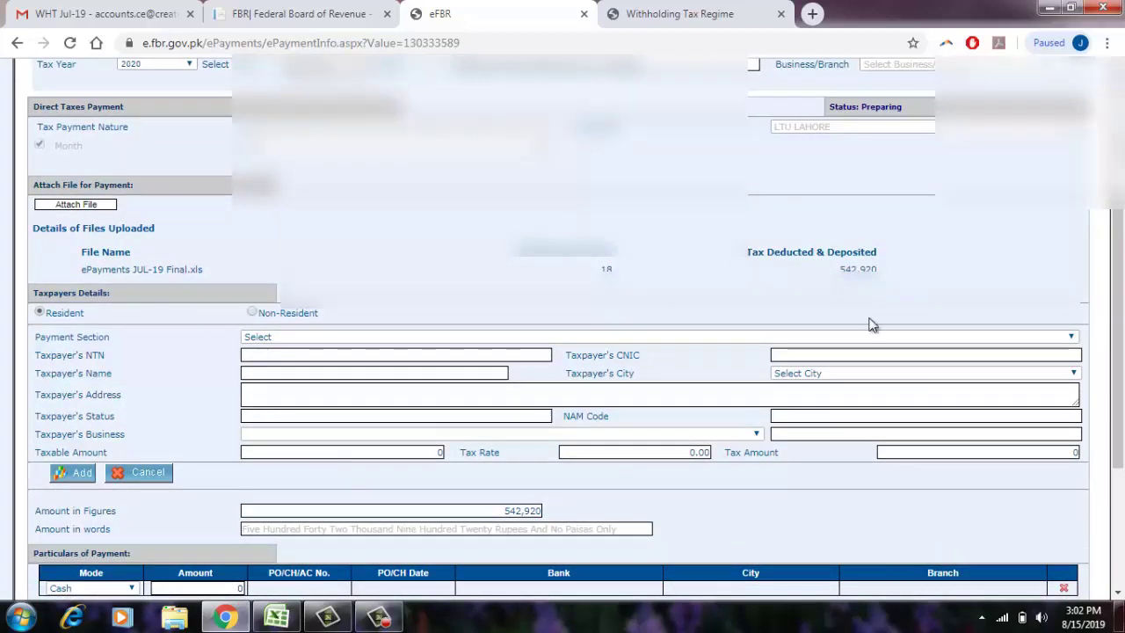
pyautogui.scroll(-2, 1123, 249)
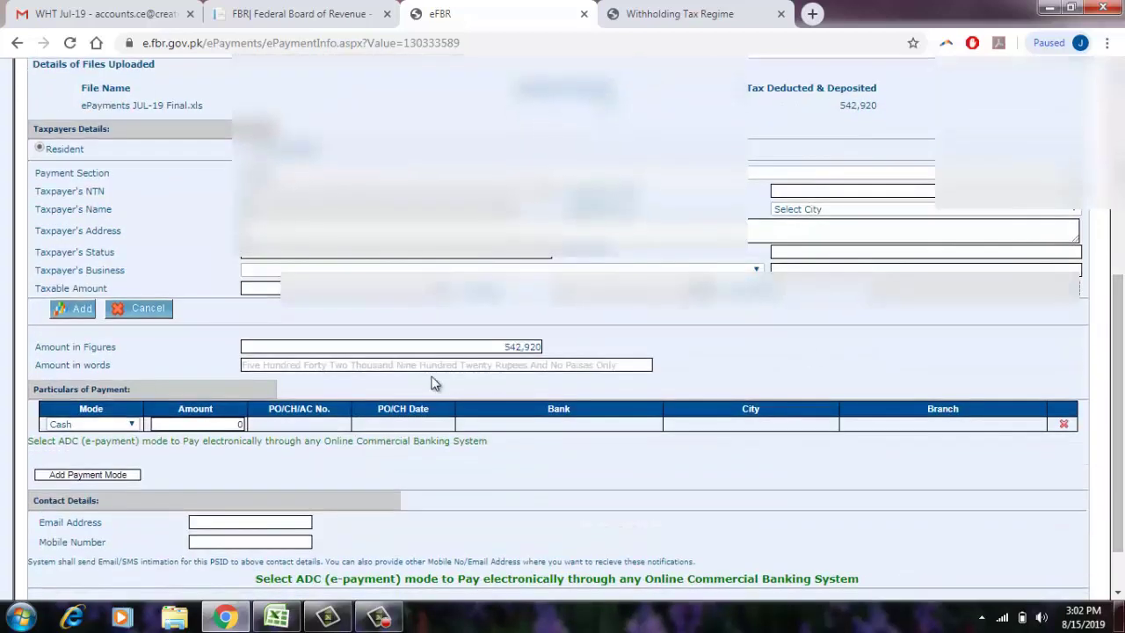
pyautogui.click(129, 424)
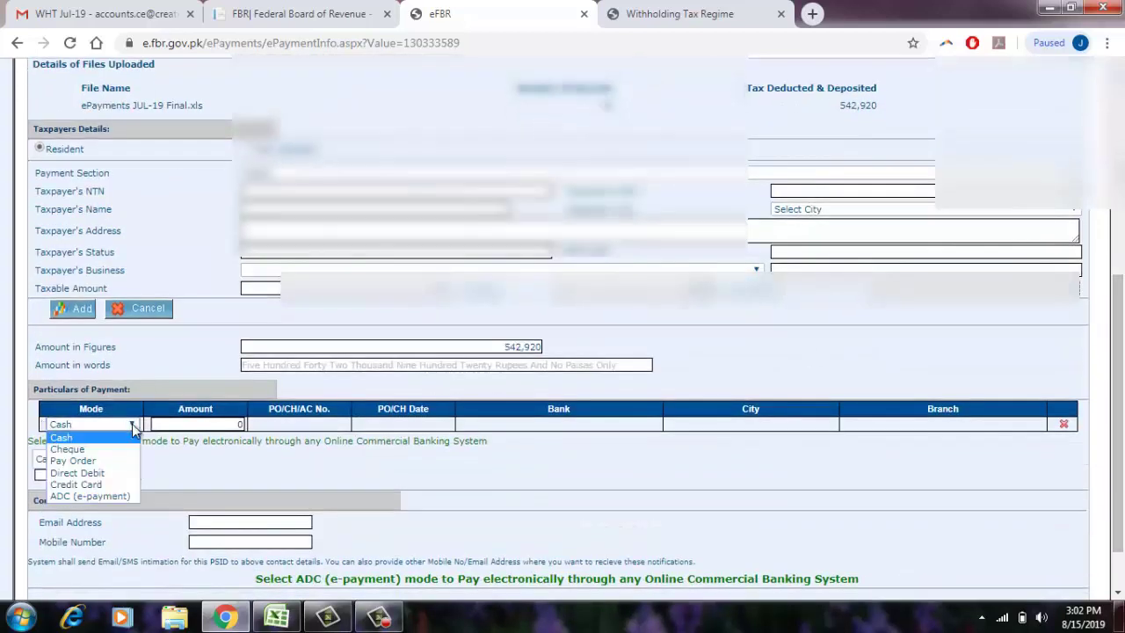
pyautogui.click(112, 449)
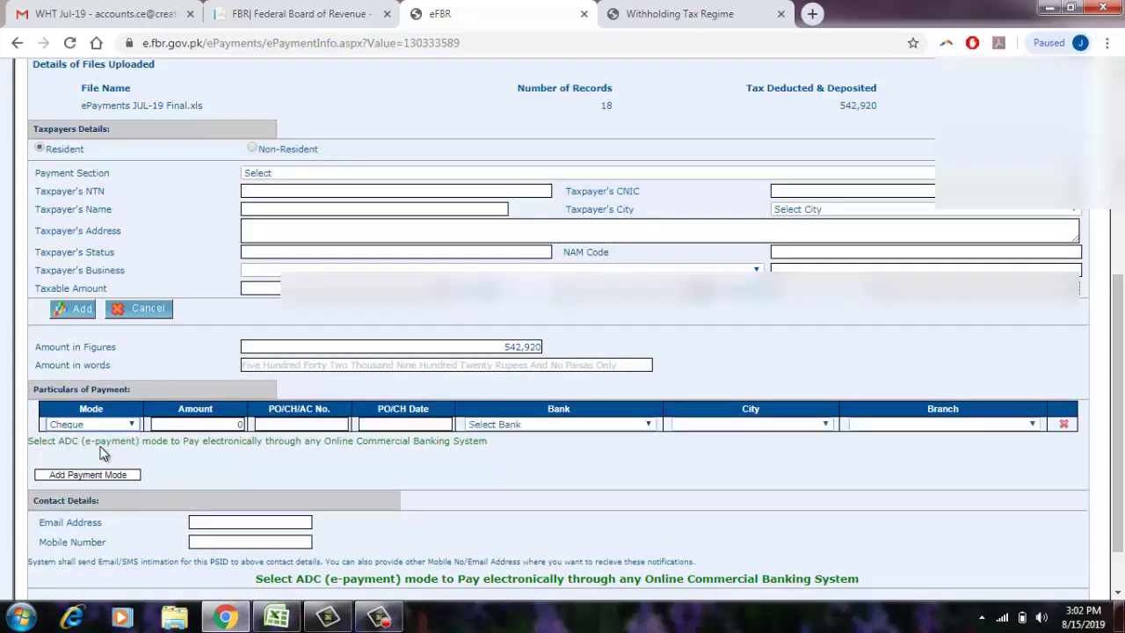
# Set the cheque payment amount to 542,920
pyautogui.click(172, 427)
pyautogui.write('54')
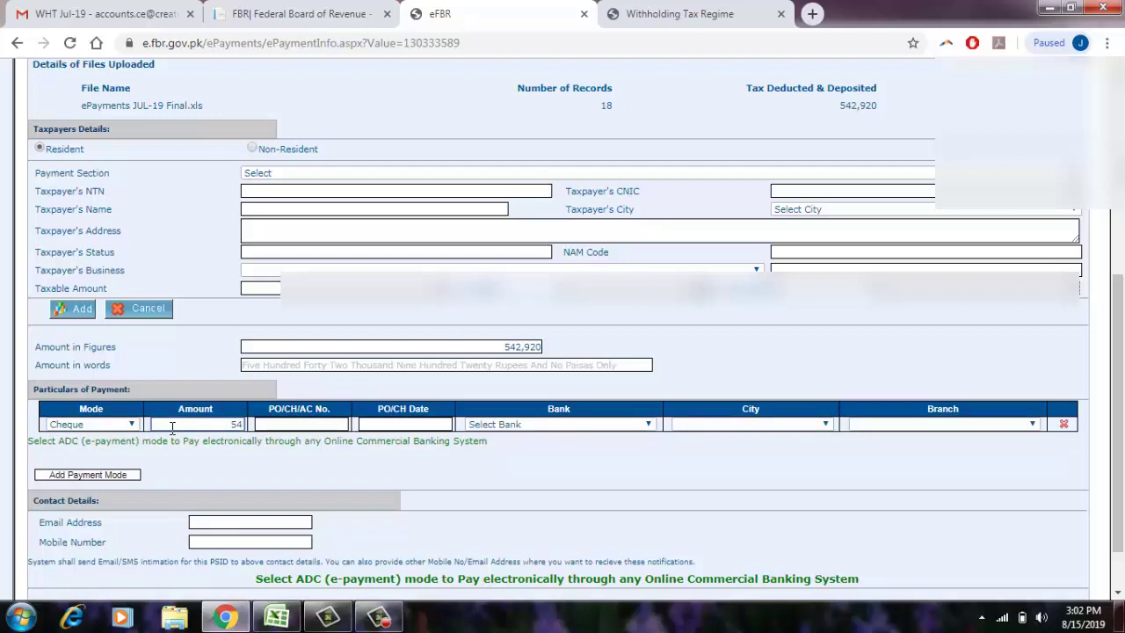
pyautogui.write('2,920')
# Enter the cheque number and set the cheque date to 15/08/2019
pyautogui.click(275, 428)
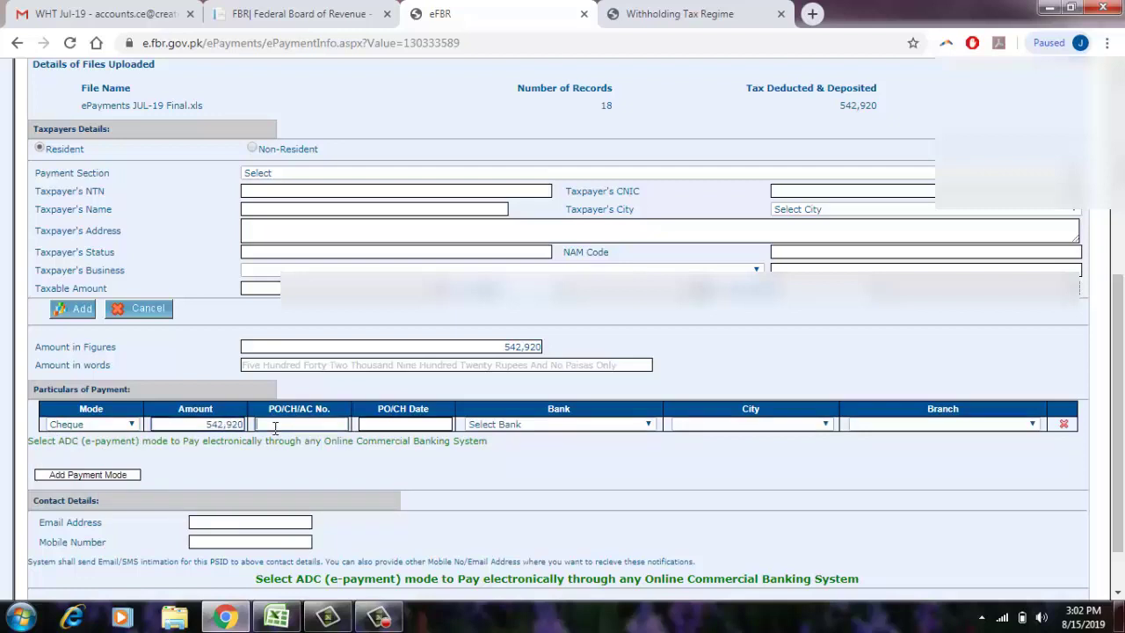
pyautogui.write('15/08/2019')
pyautogui.press('BackSpace')
pyautogui.press('BackSpace')
pyautogui.press('BackSpace')
pyautogui.press('BackSpace')
pyautogui.press('BackSpace')
pyautogui.press('BackSpace')
pyautogui.press('BackSpace')
pyautogui.press('BackSpace')
pyautogui.press('BackSpace')
pyautogui.press('BackSpace')
pyautogui.write('1234567')
pyautogui.click(385, 427)
pyautogui.write('15/08')
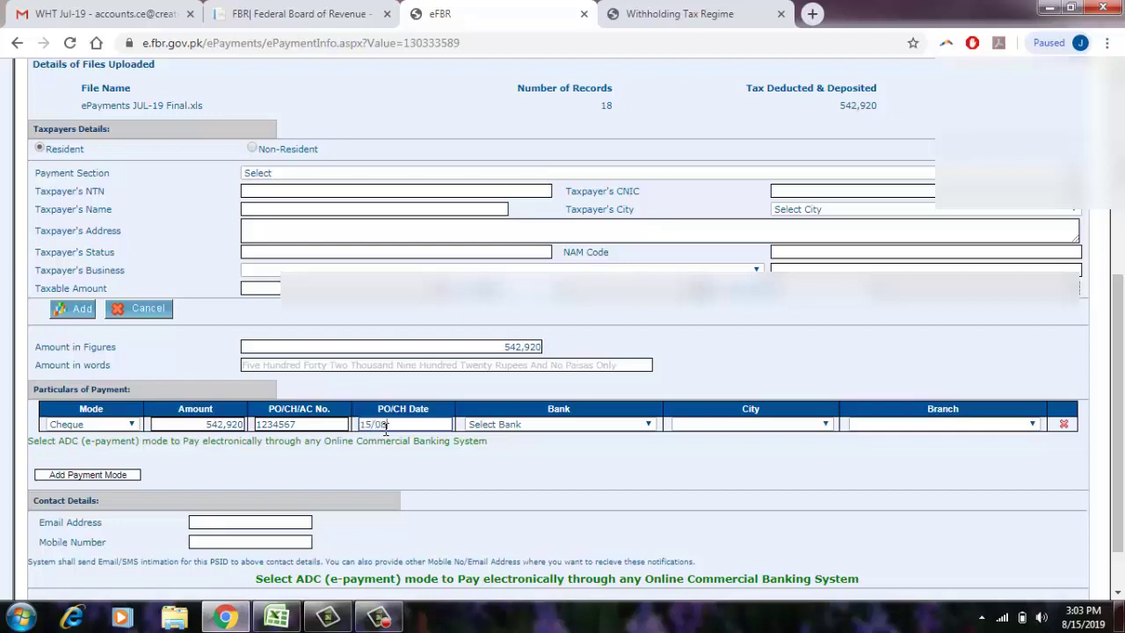
pyautogui.write('/2019')
# Set the cheque row's bank to NATIONAL BANK OF PAKISTAN
pyautogui.click(516, 429)
pyautogui.scroll(-1, 527, 400)
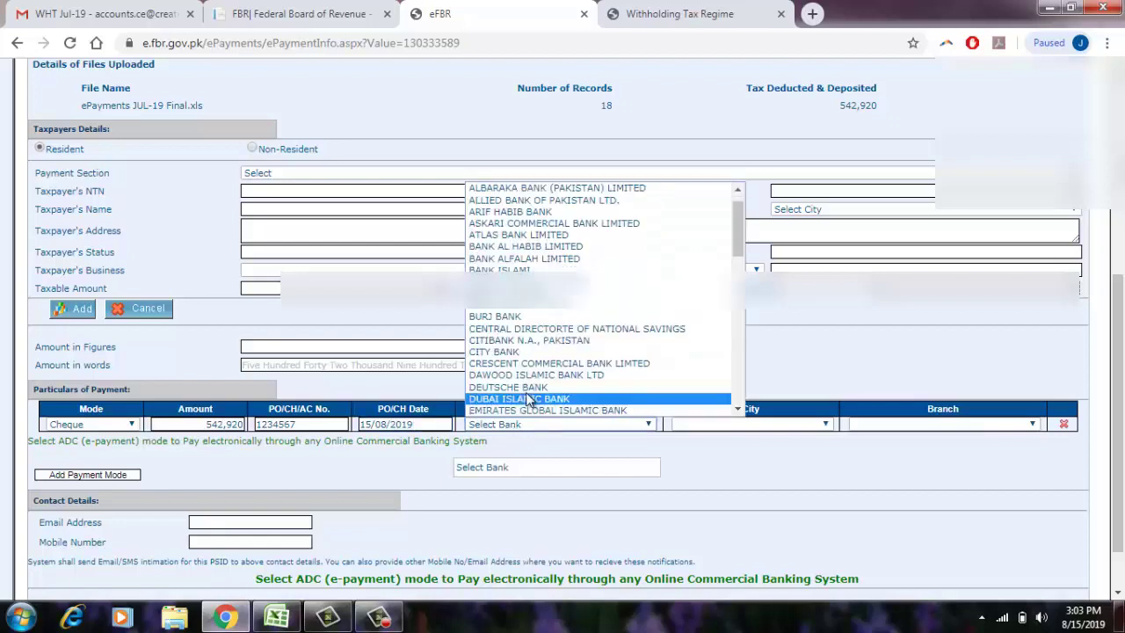
pyautogui.press('n')
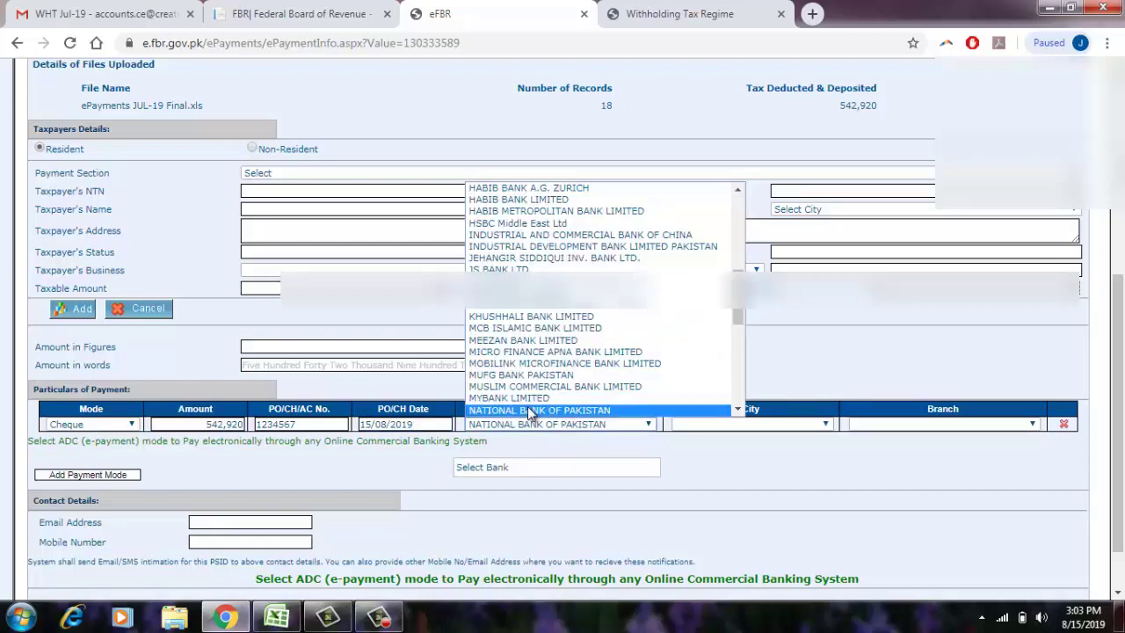
pyautogui.click(527, 410)
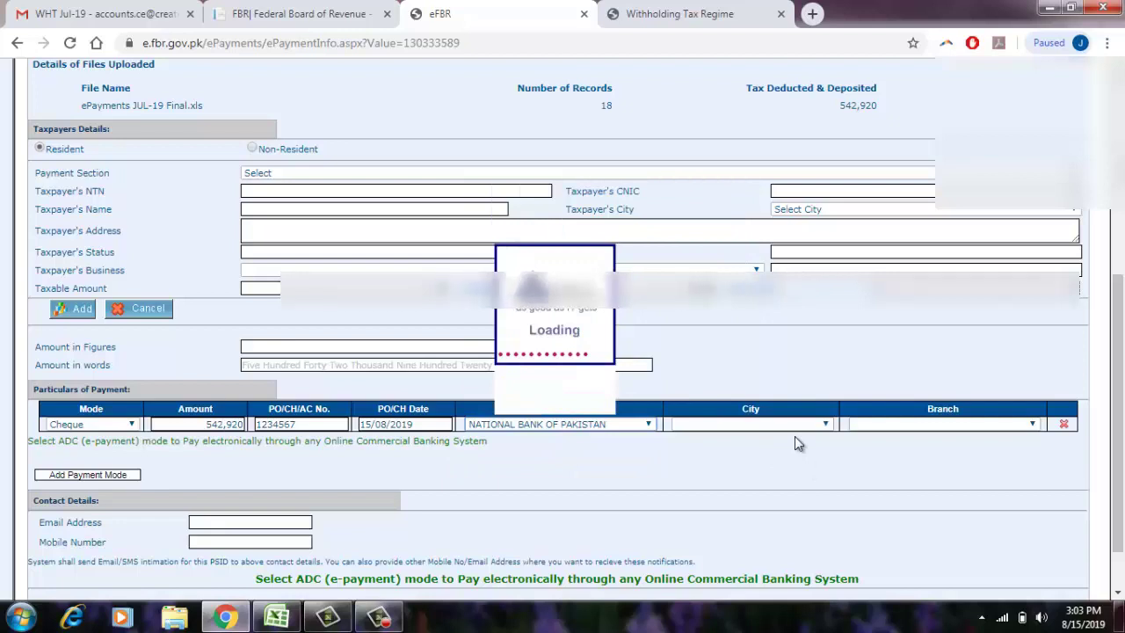
# Set the city of the cheque's bank to LAHORE
pyautogui.click(808, 428)
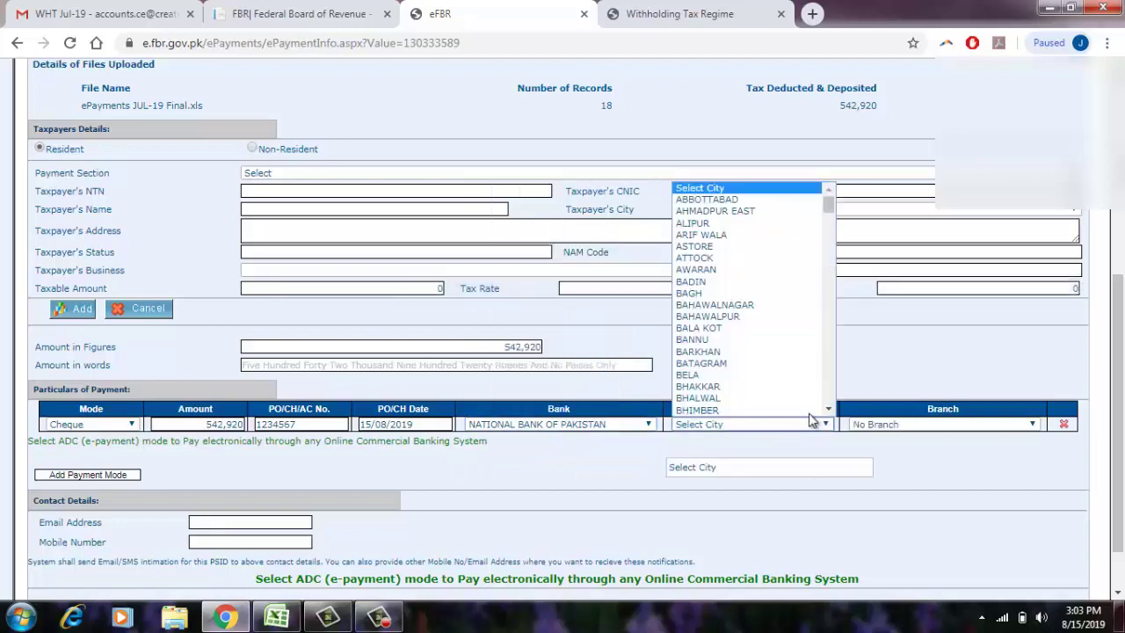
pyautogui.press('l')
pyautogui.press('l')
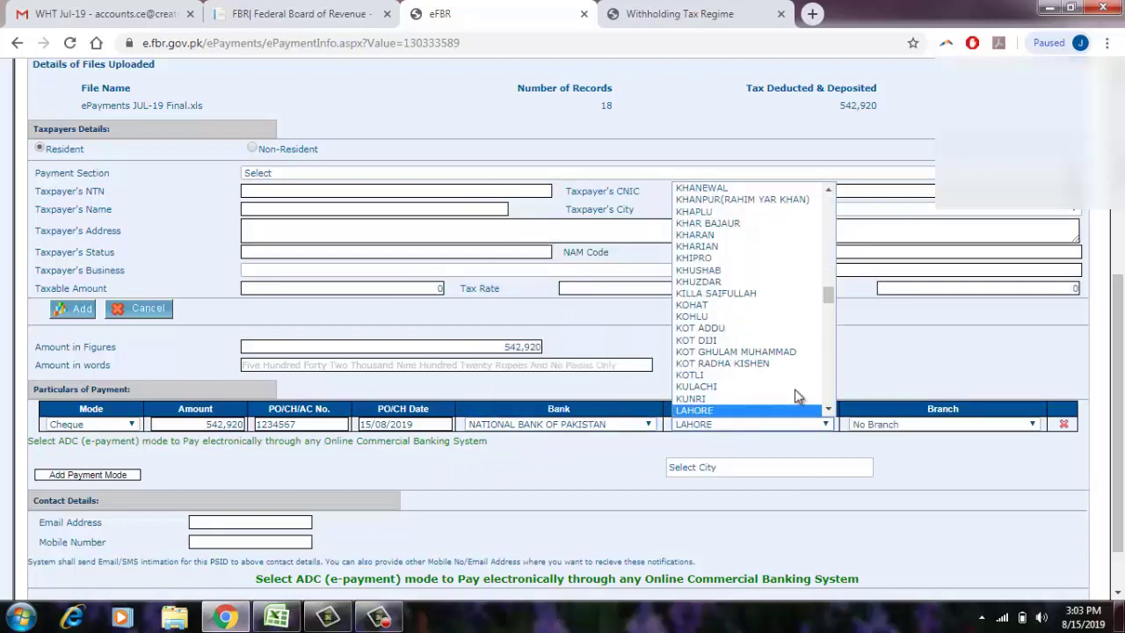
pyautogui.press('Return')
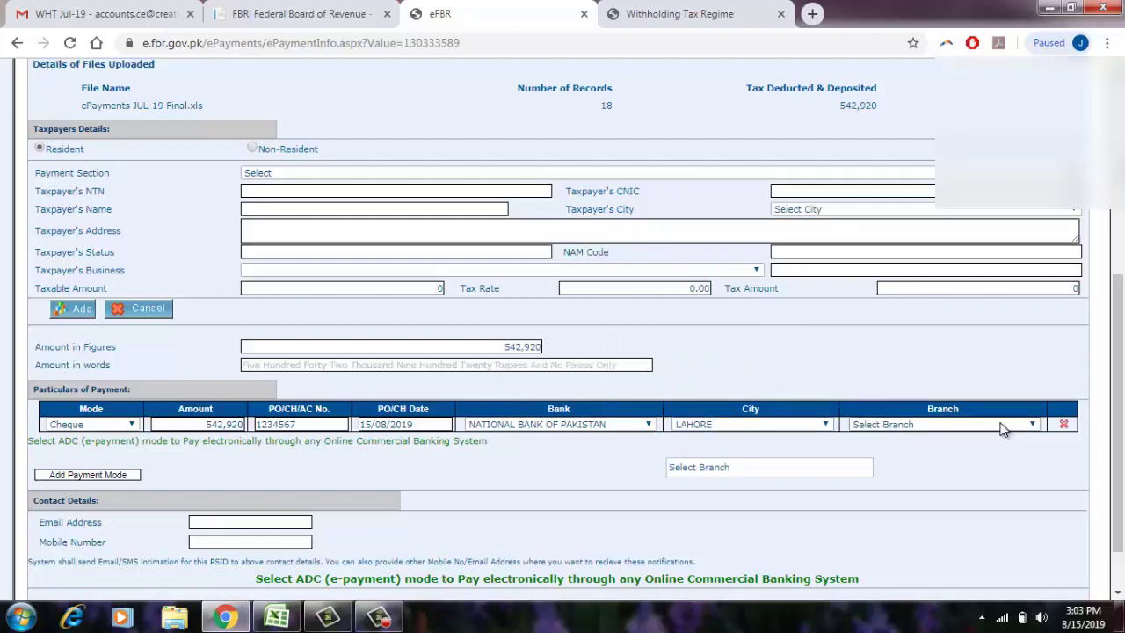
# Set the branch of the cheque's bank to DHA PHASE VI BRANCH, LAHORE
pyautogui.click(1001, 424)
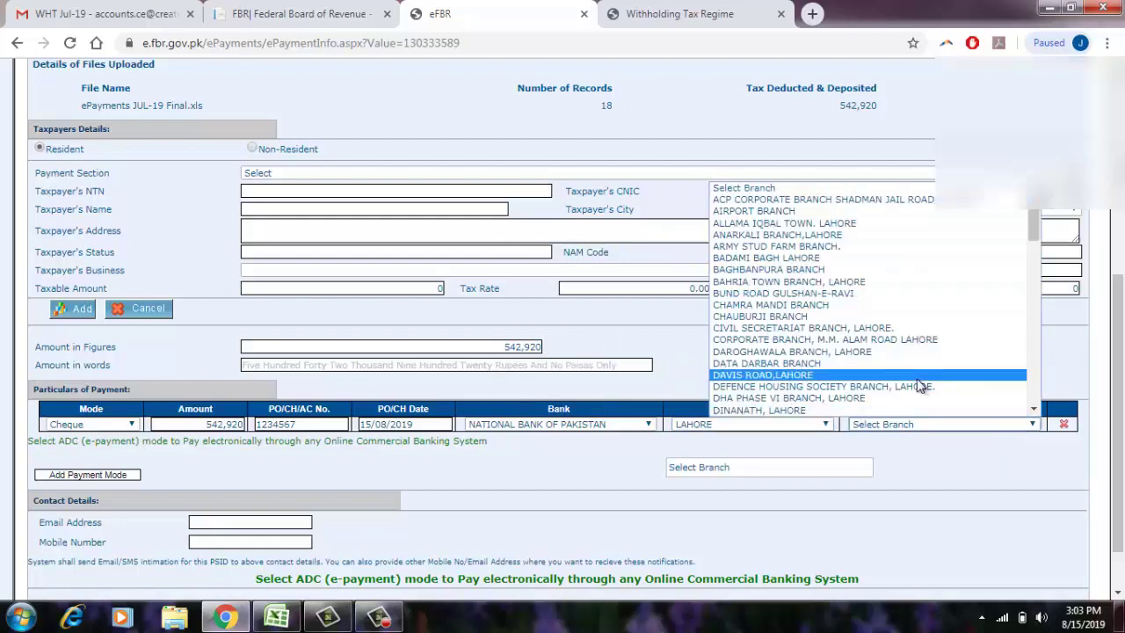
pyautogui.click(891, 398)
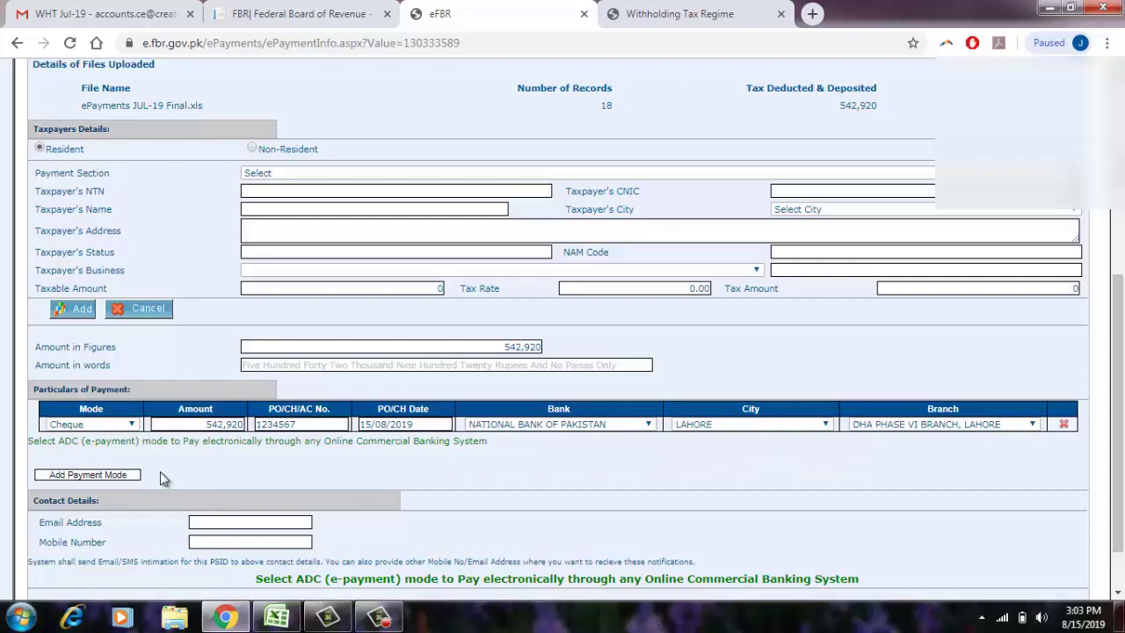
# Enter the contact mobile number, then create and confirm the income tax e-payment slip
pyautogui.scroll(-1, 479, 450)
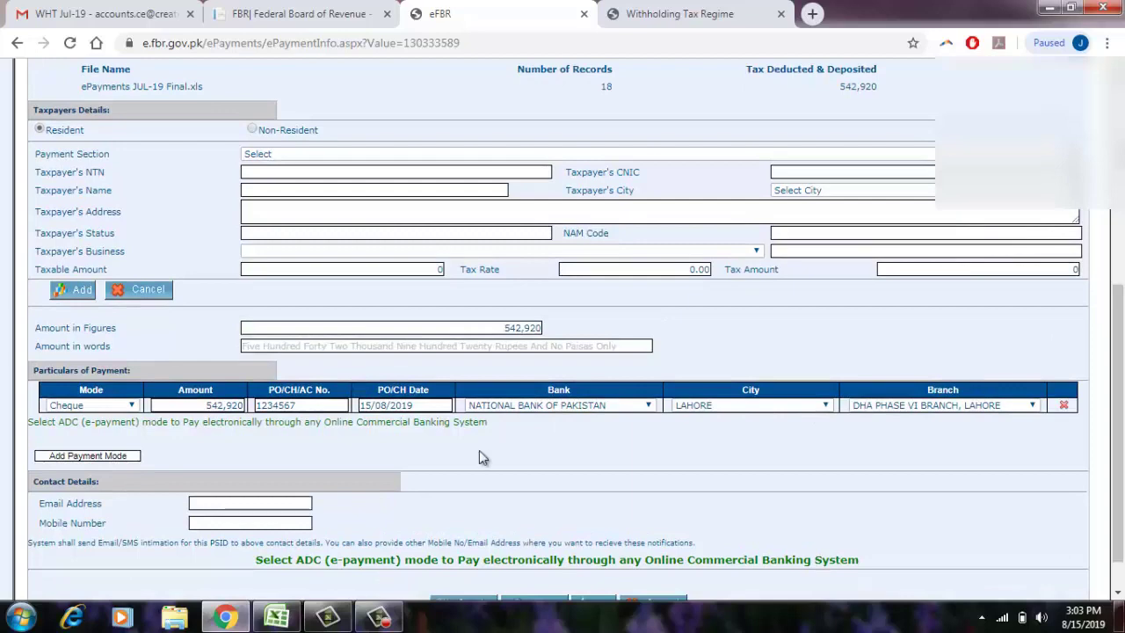
pyautogui.click(217, 504)
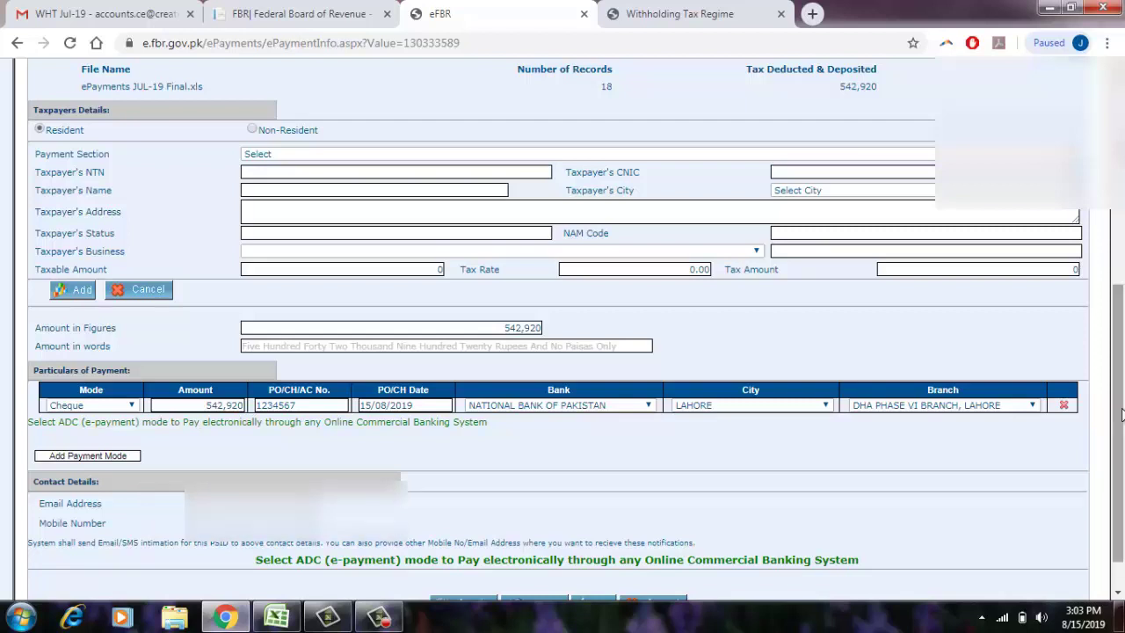
pyautogui.moveTo(1119, 392); pyautogui.dragTo(1120, 439)
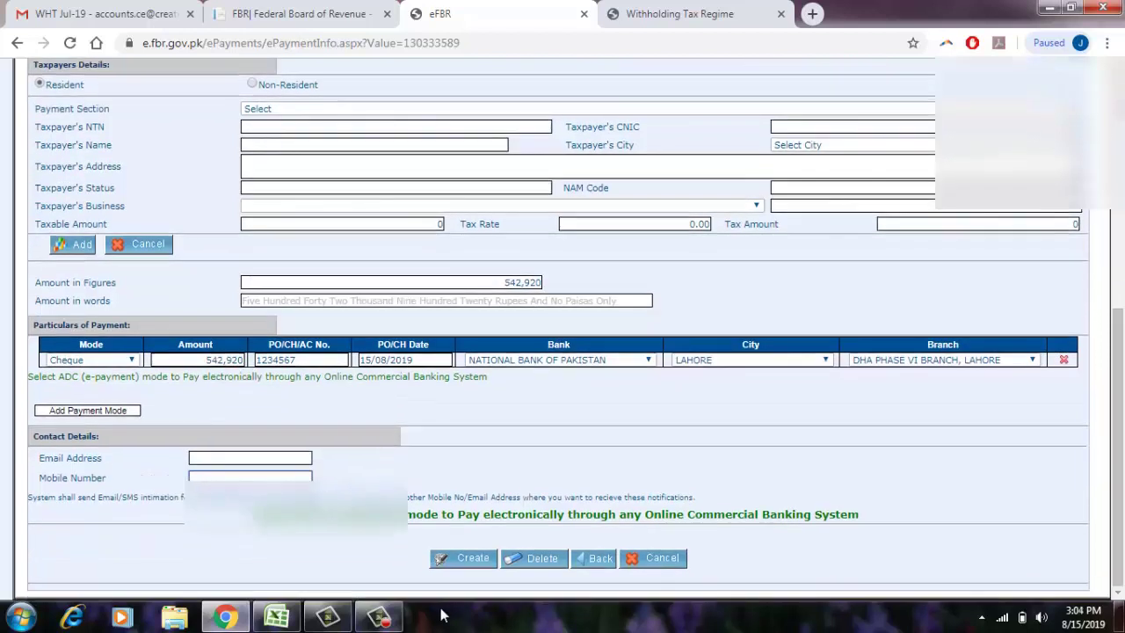
pyautogui.click(465, 561)
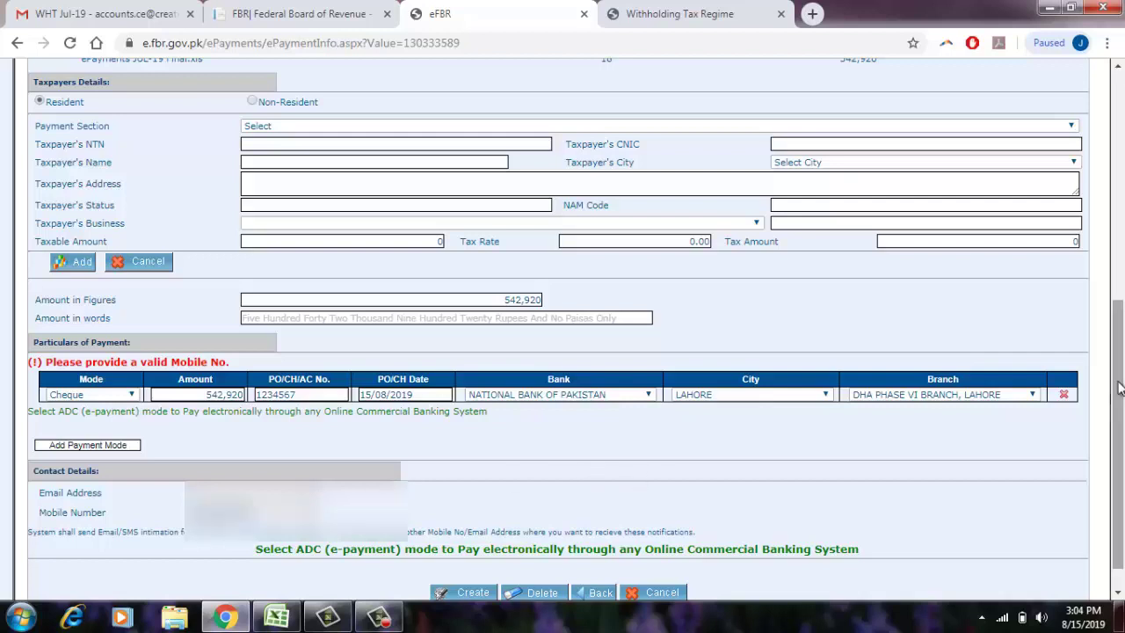
pyautogui.scroll(-1, 1120, 389)
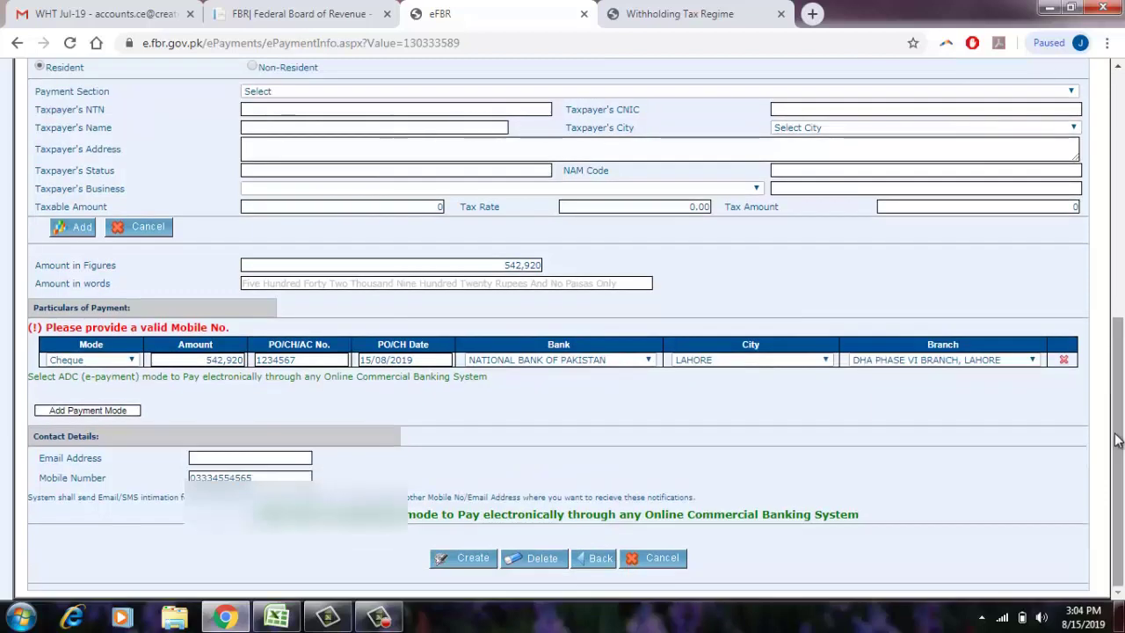
pyautogui.click(458, 567)
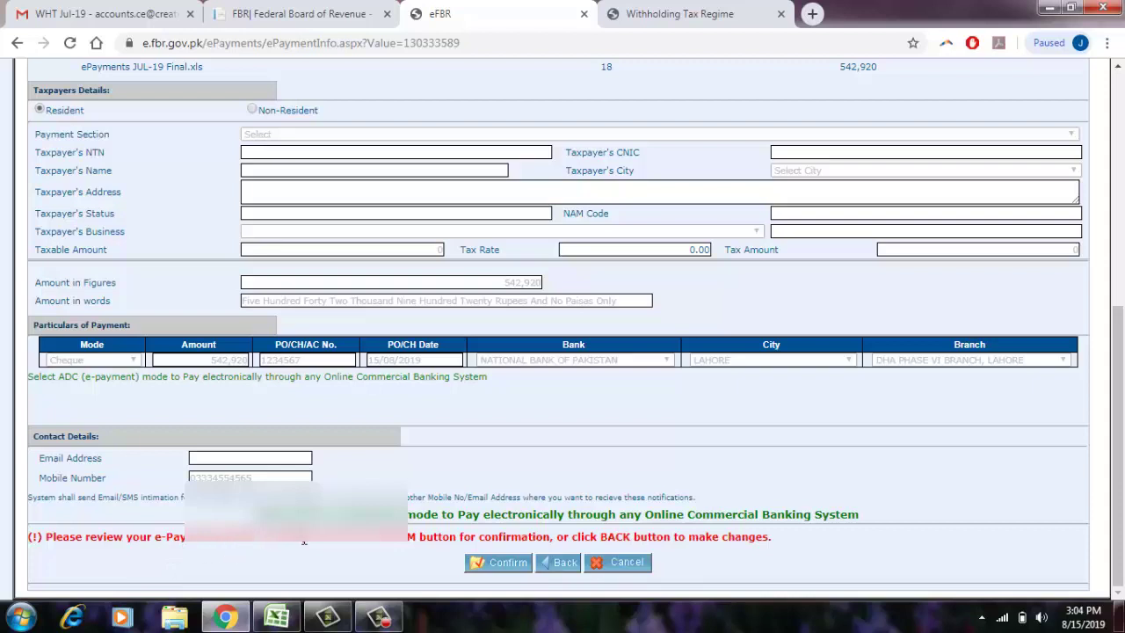
pyautogui.click(497, 564)
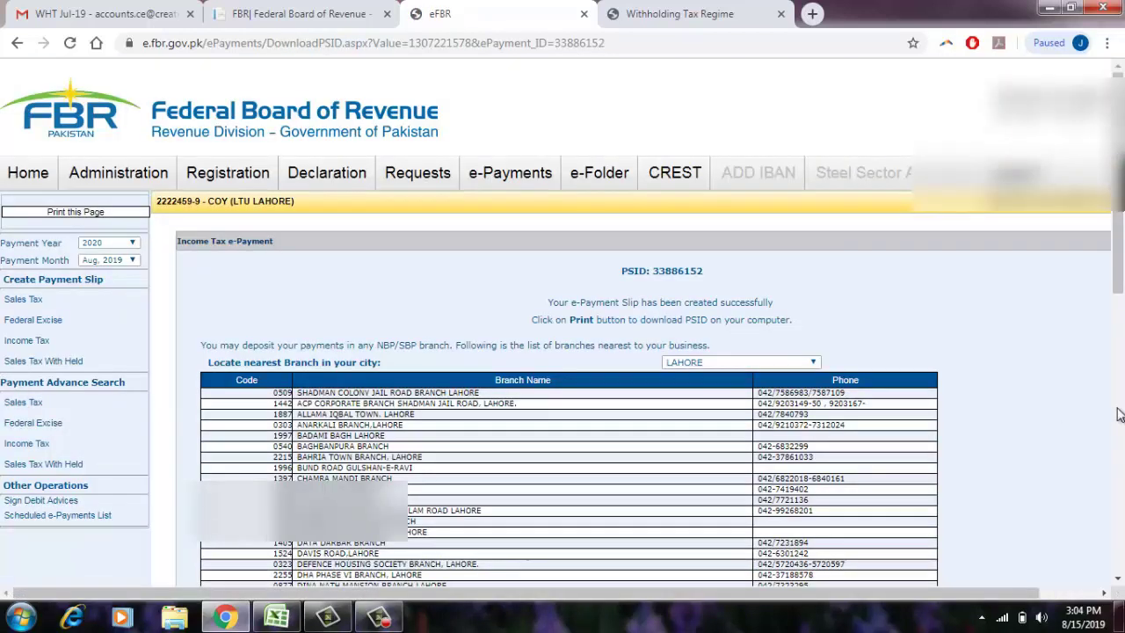
# Download the created e-payment slip as a PDF and copy the file from the Downloads folder
pyautogui.moveTo(1121, 174); pyautogui.dragTo(1124, 446)
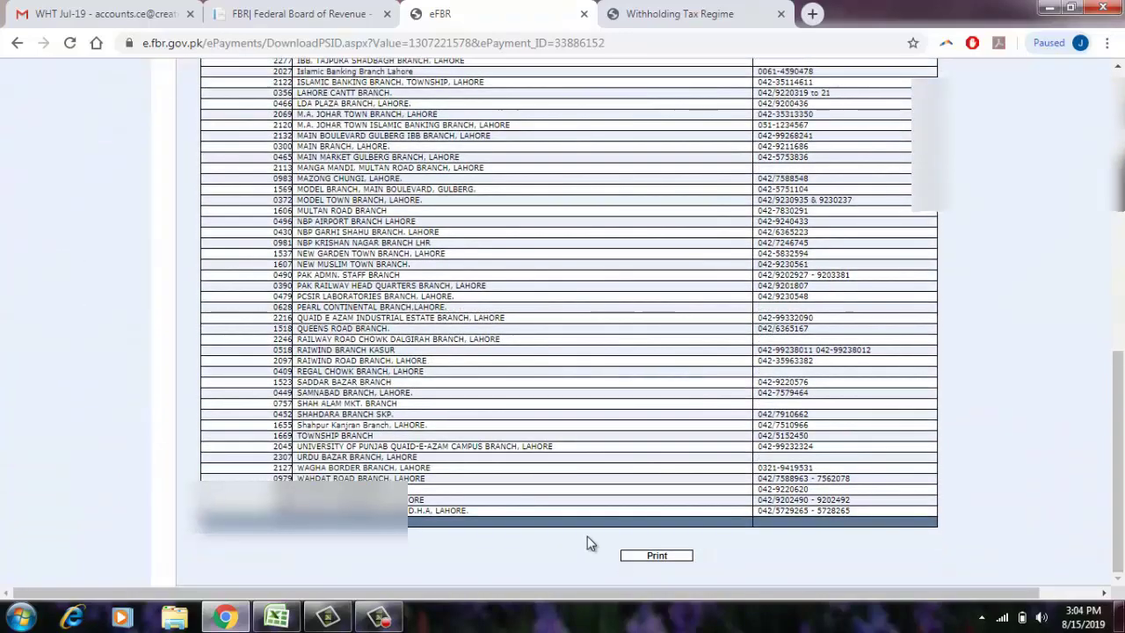
pyautogui.click(648, 558)
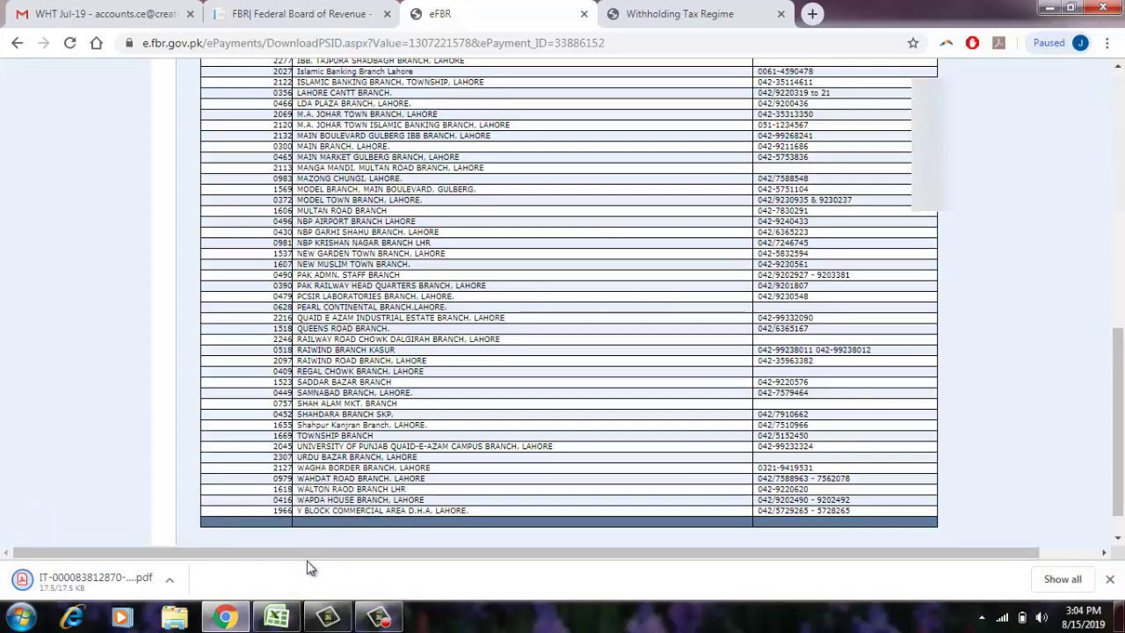
pyautogui.rightClick(69, 586)
pyautogui.click(103, 542)
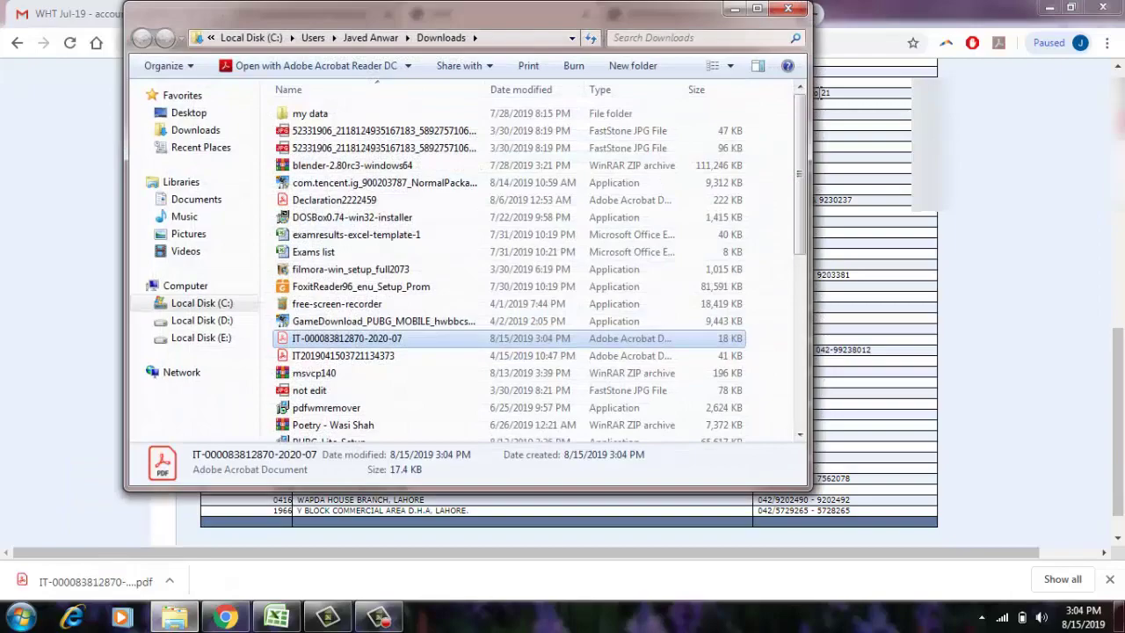
pyautogui.click(787, 9)
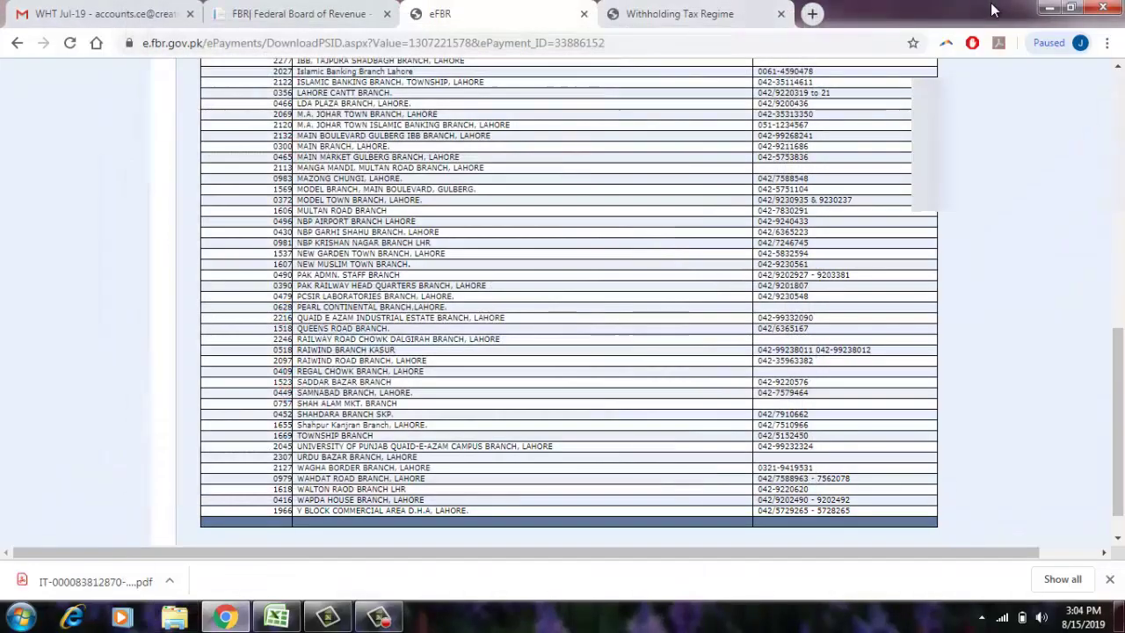
# Paste the copied payment slip PDF into the Epayments folder on the desktop
pyautogui.click(1048, 8)
pyautogui.click(1042, 11)
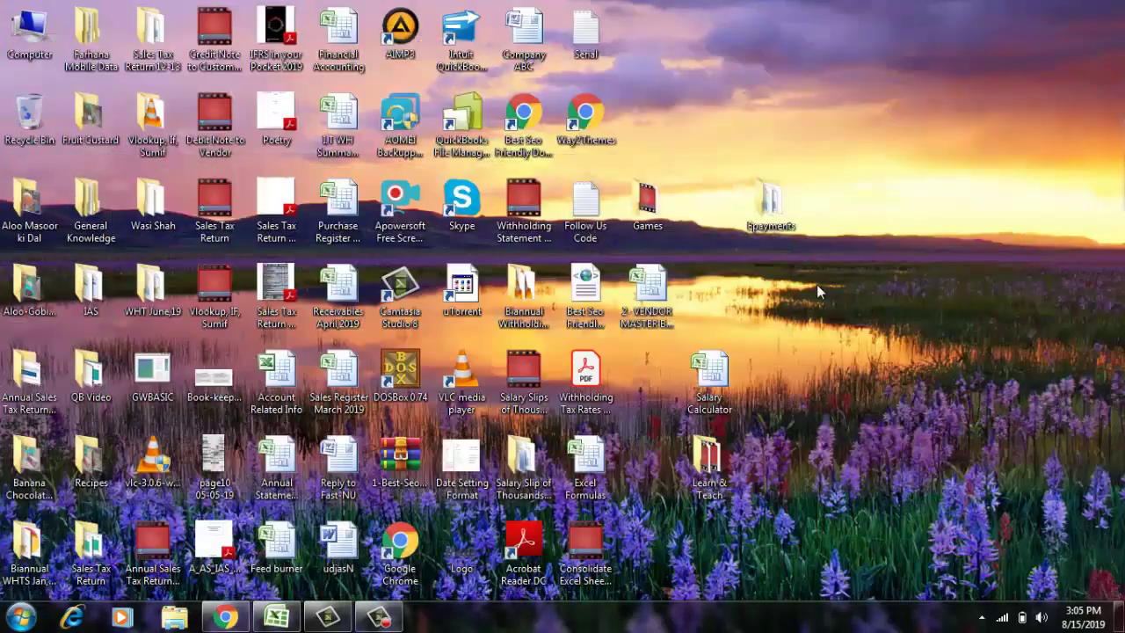
pyautogui.rightClick(817, 284)
pyautogui.click(770, 219)
pyautogui.doubleClick(770, 220)
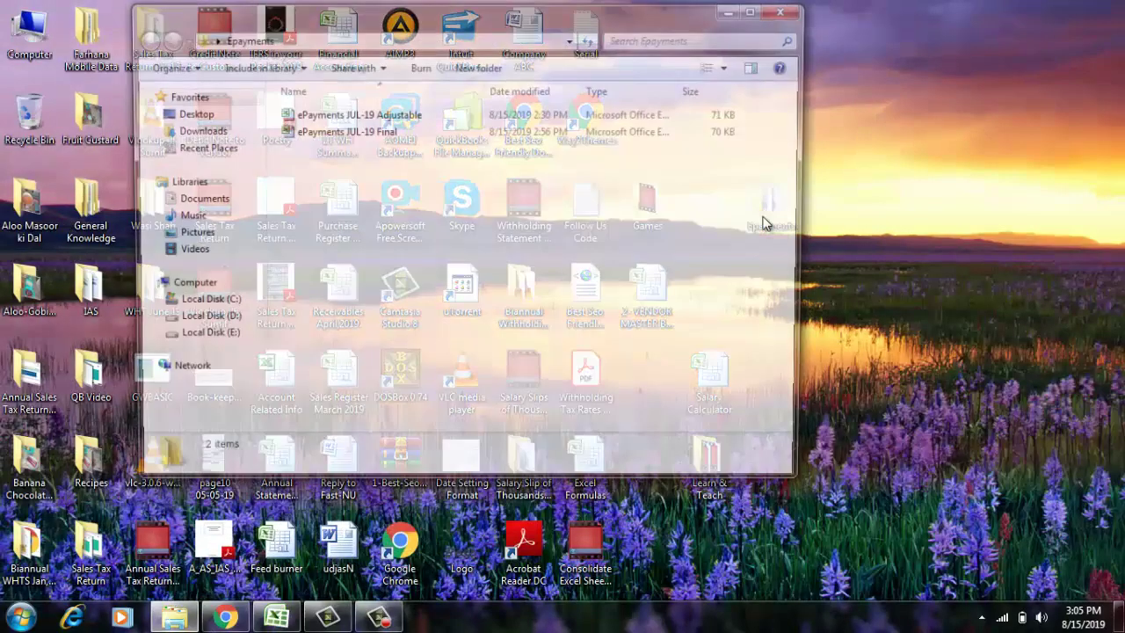
pyautogui.rightClick(607, 236)
pyautogui.click(641, 350)
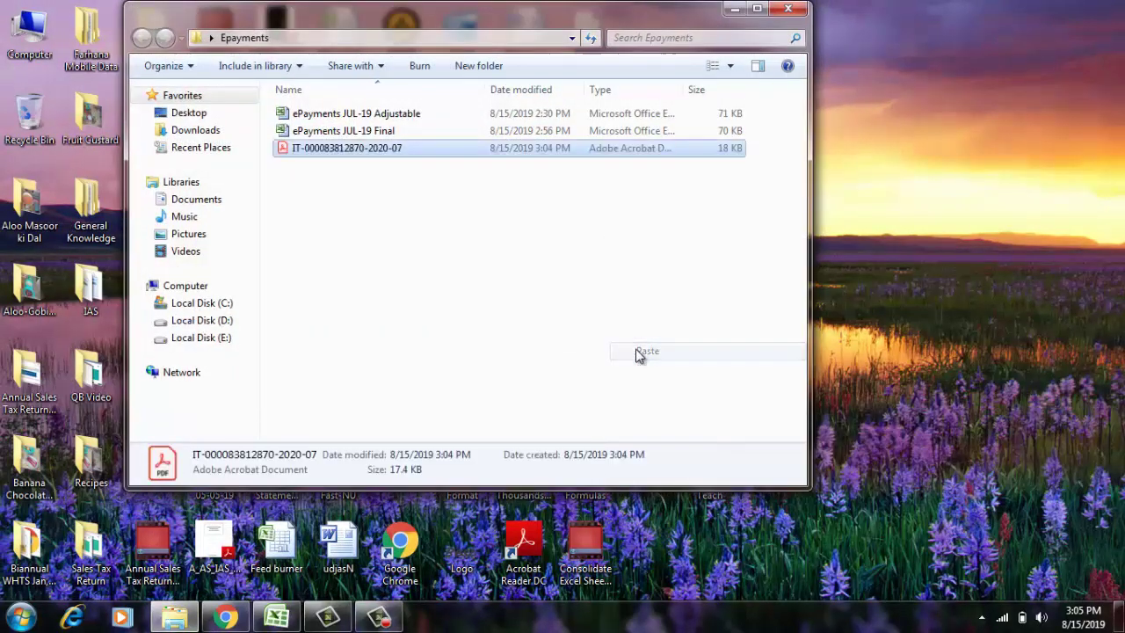
# Append "Final Supplier" to the file name of the payment slip PDF in the Epayments folder
pyautogui.rightClick(356, 151)
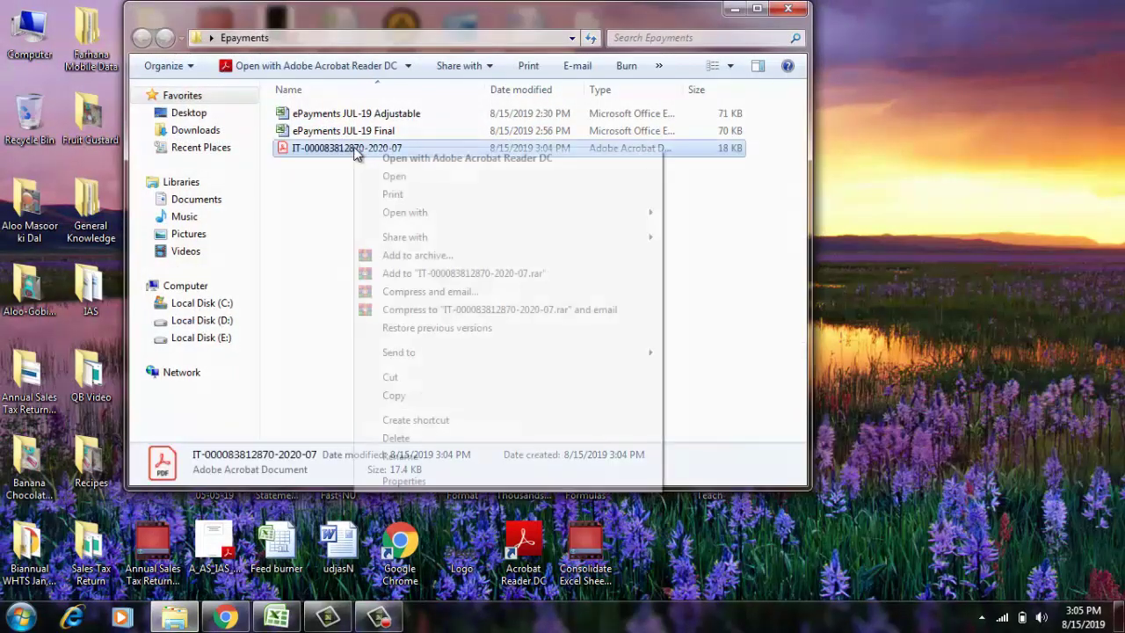
pyautogui.click(397, 456)
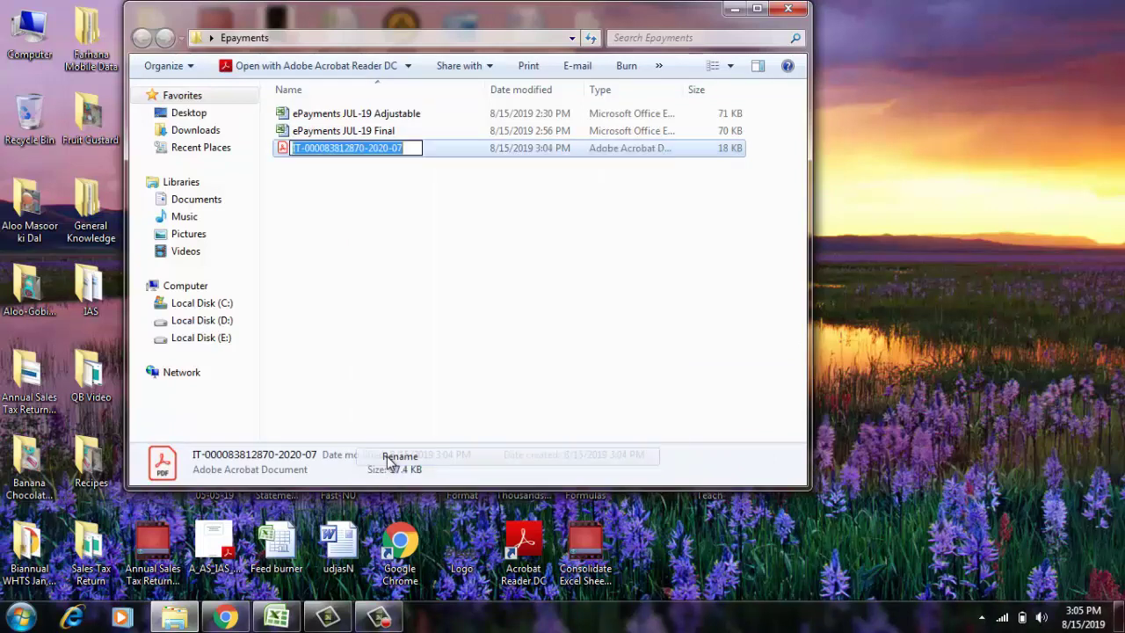
pyautogui.press('End')
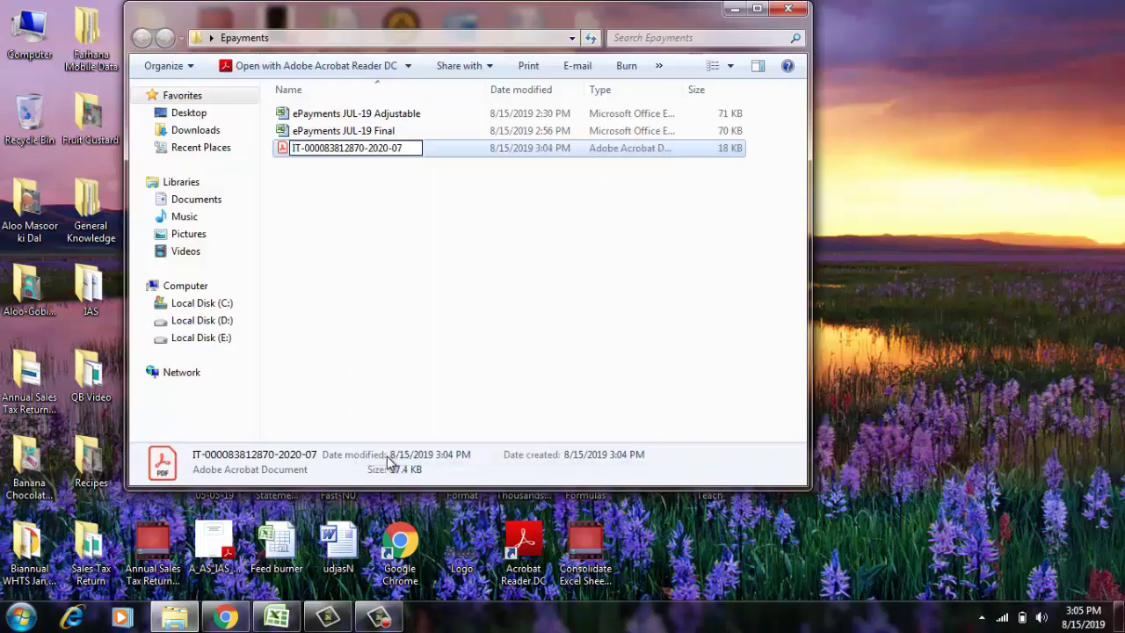
pyautogui.write('Final S')
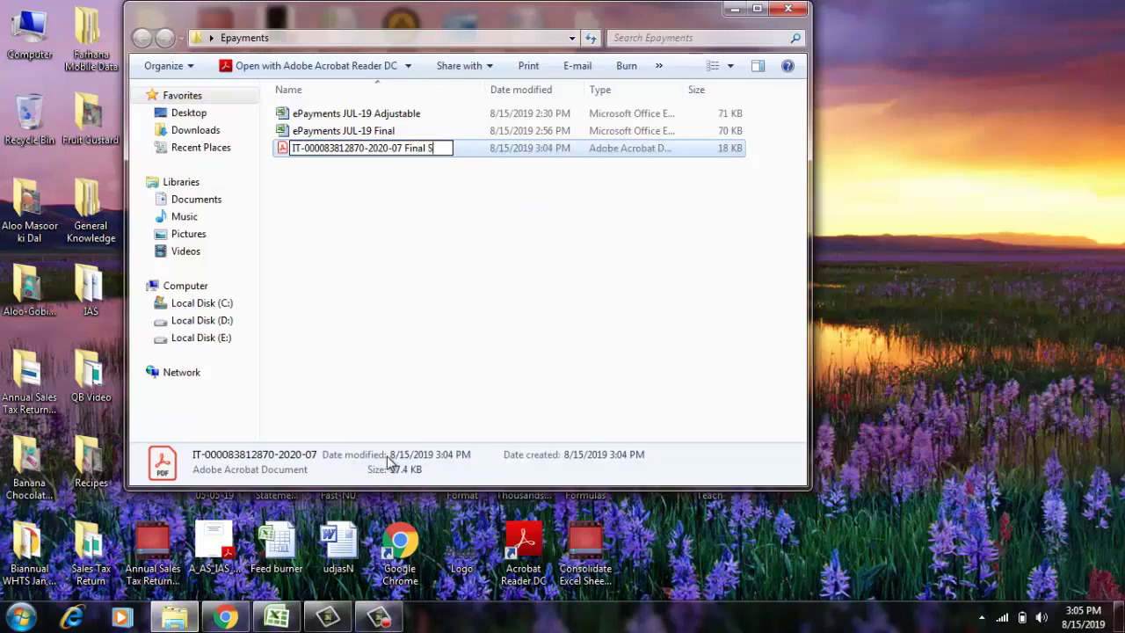
pyautogui.write('upplier')
pyautogui.press('Return')
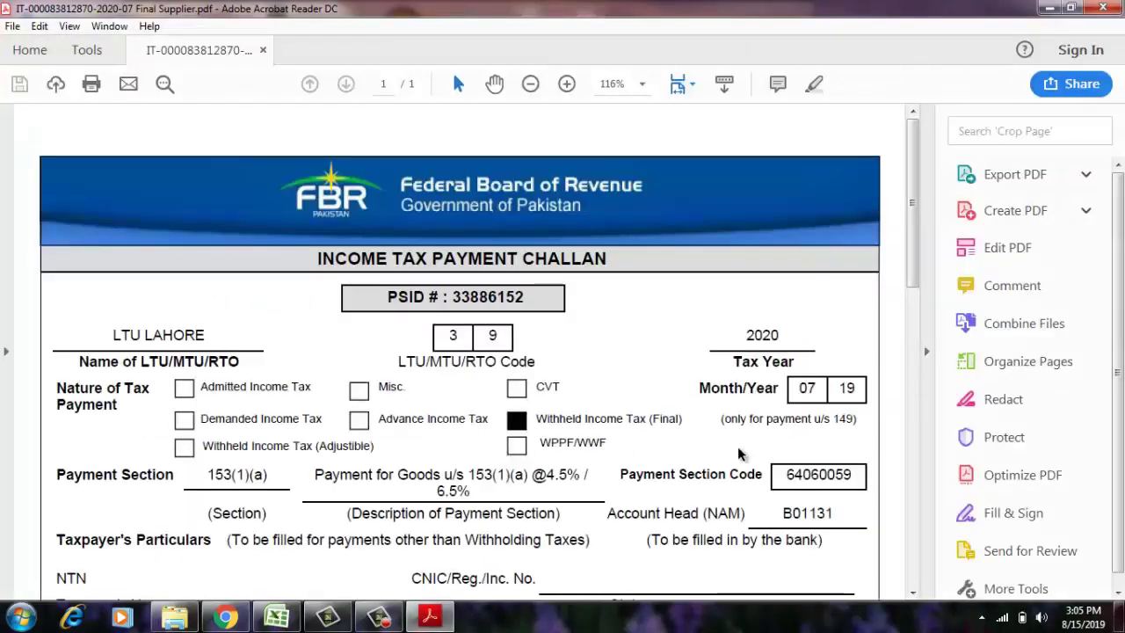
# Review the income tax payment challan in Adobe Acrobat Reader, from the tax nature and payment section down to the cheque particulars and declaration
pyautogui.scroll(-1, 739, 454)
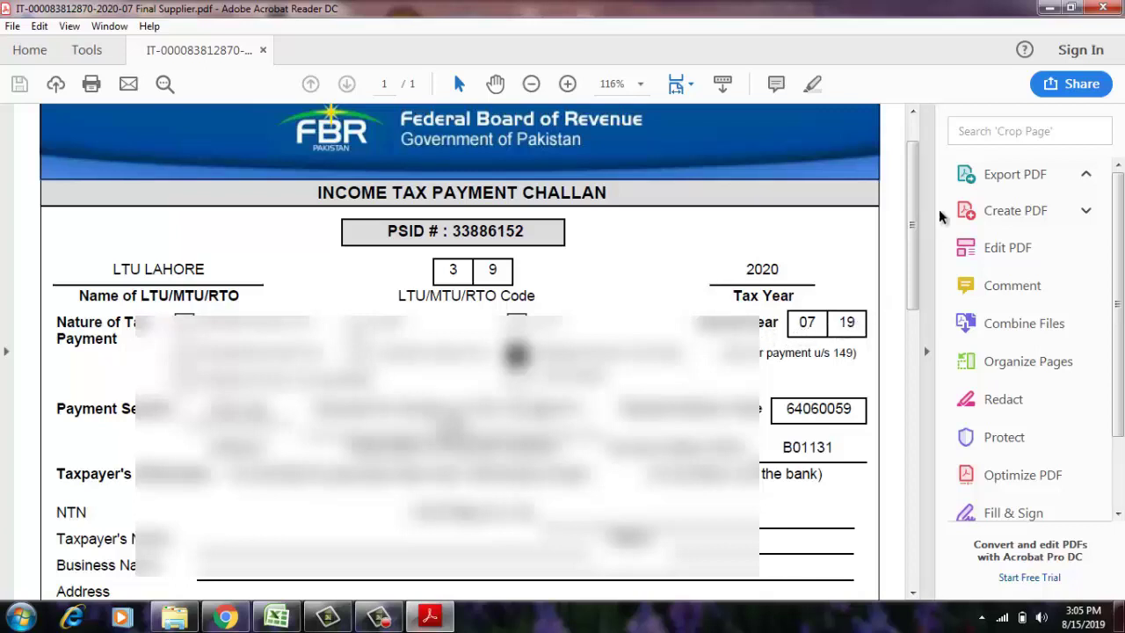
pyautogui.moveTo(915, 218); pyautogui.dragTo(912, 257)
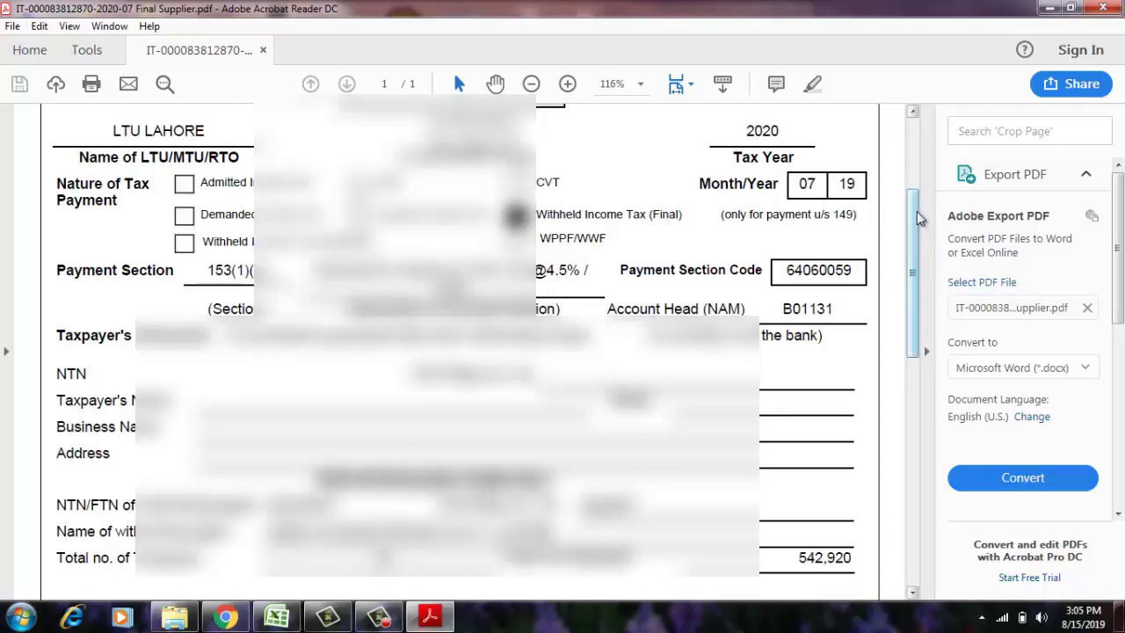
pyautogui.moveTo(917, 211); pyautogui.dragTo(930, 361)
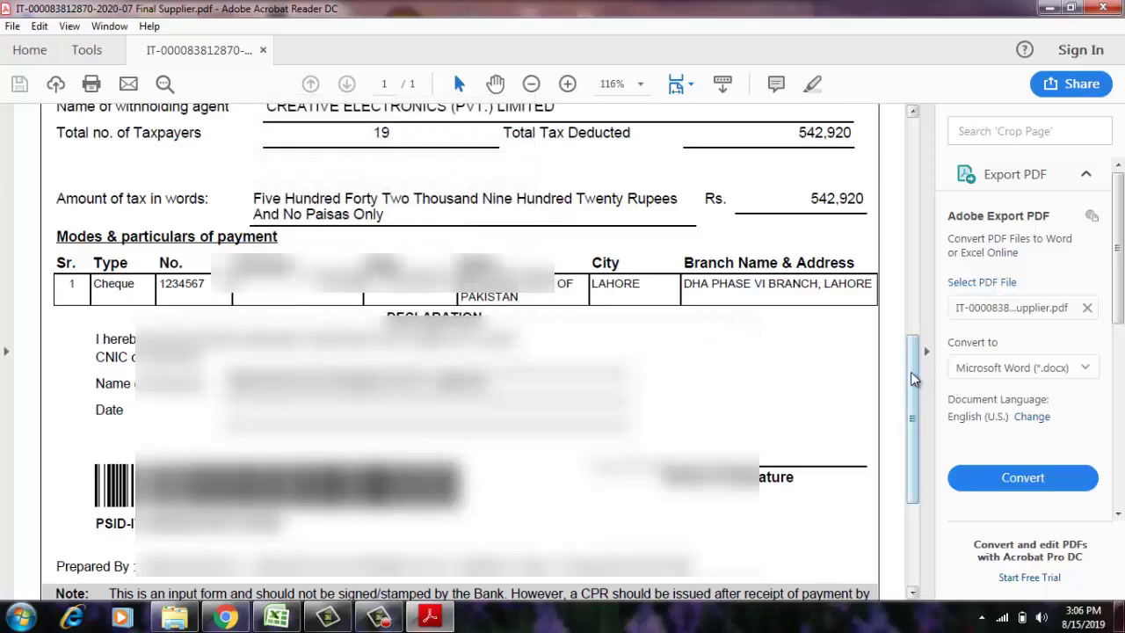
pyautogui.moveTo(910, 372); pyautogui.dragTo(915, 408)
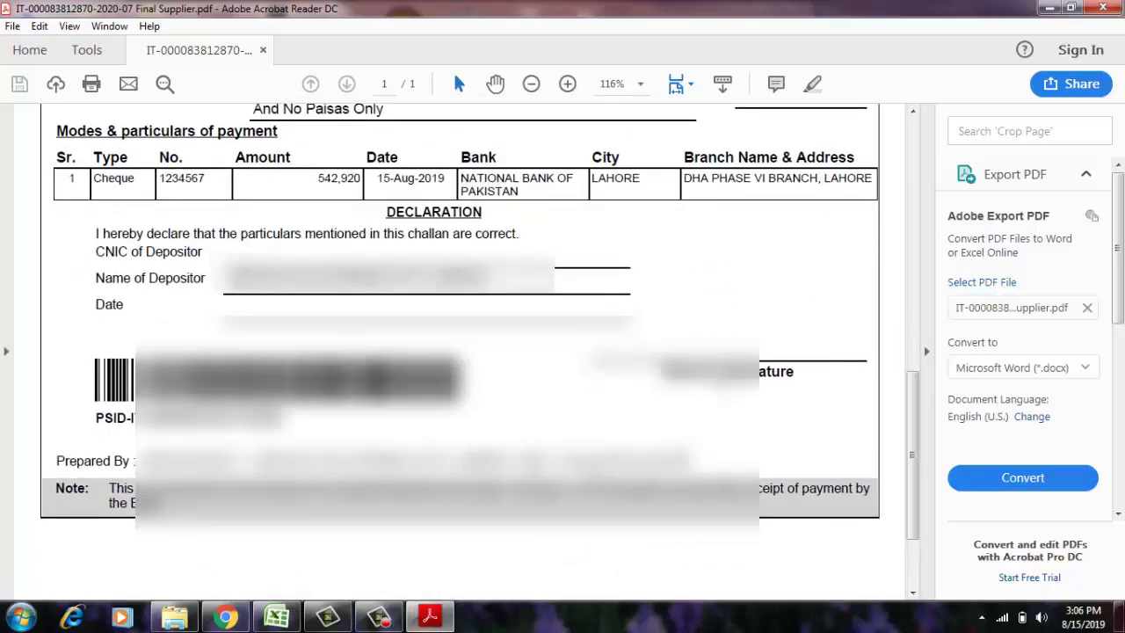